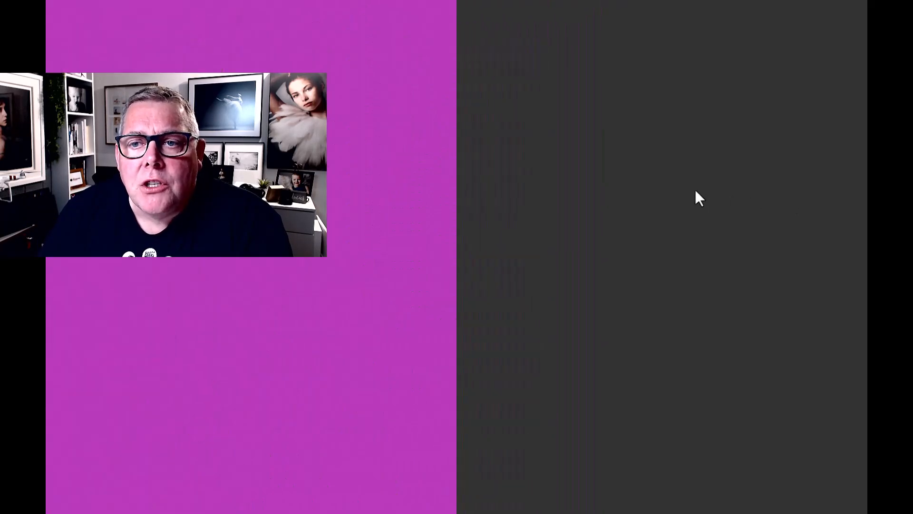
# Close the full-screen view of the purple screen-print image and show the Like Warhol (1) folder.
pyautogui.click(695, 190)
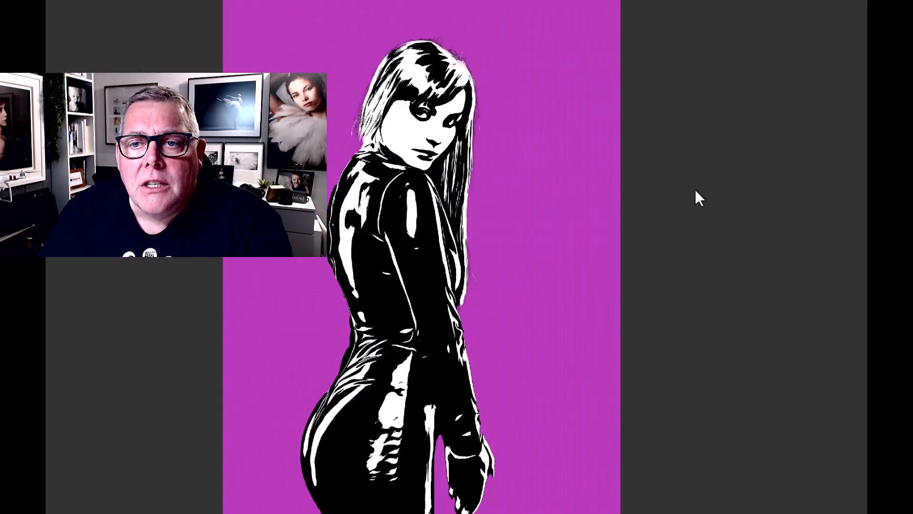
pyautogui.press('space')
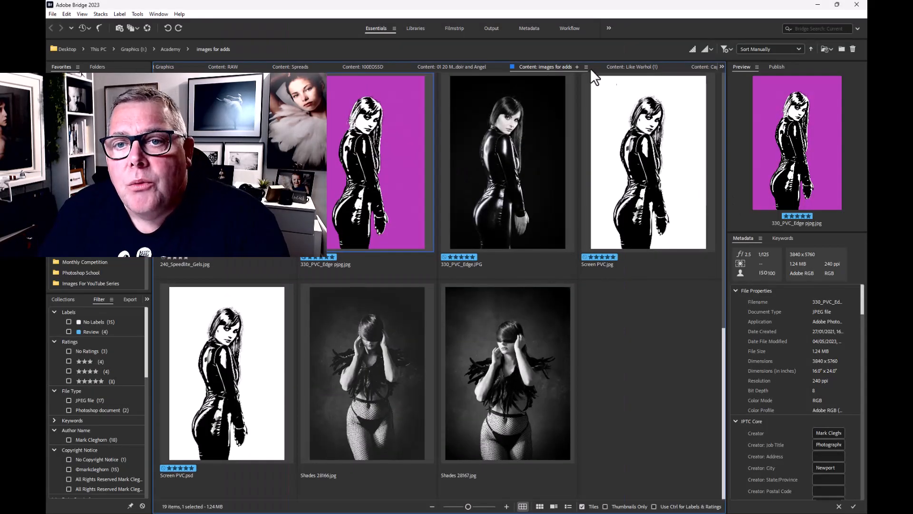
pyautogui.click(628, 68)
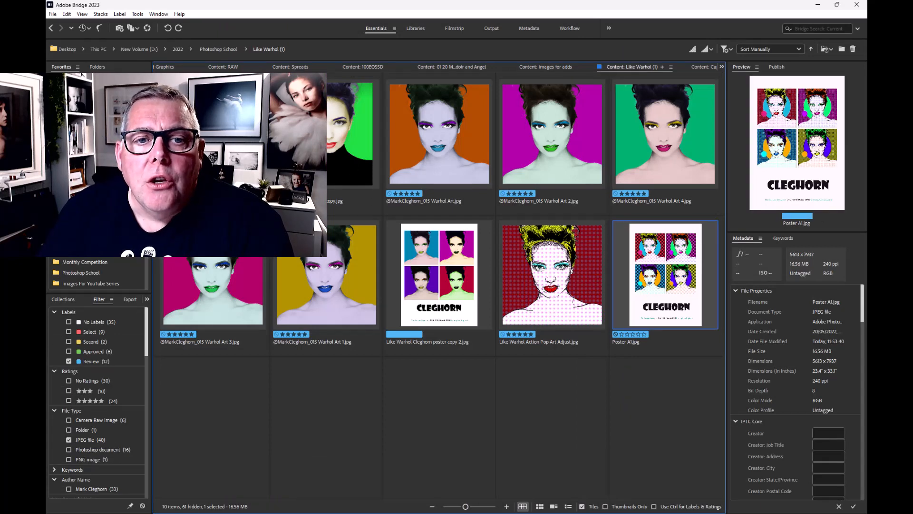
# Review the Like Warhol (1) images full screen, from the black-and-white portrait through the coloured variations to the dotted pop-art portrait.
pyautogui.click(212, 135)
pyautogui.press('space')
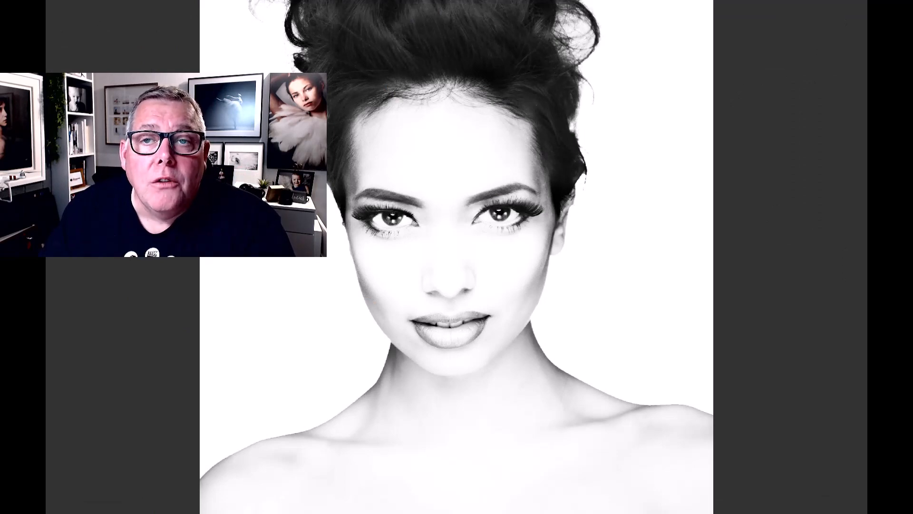
pyautogui.press('Right')
pyautogui.press('Right')
pyautogui.press('Right')
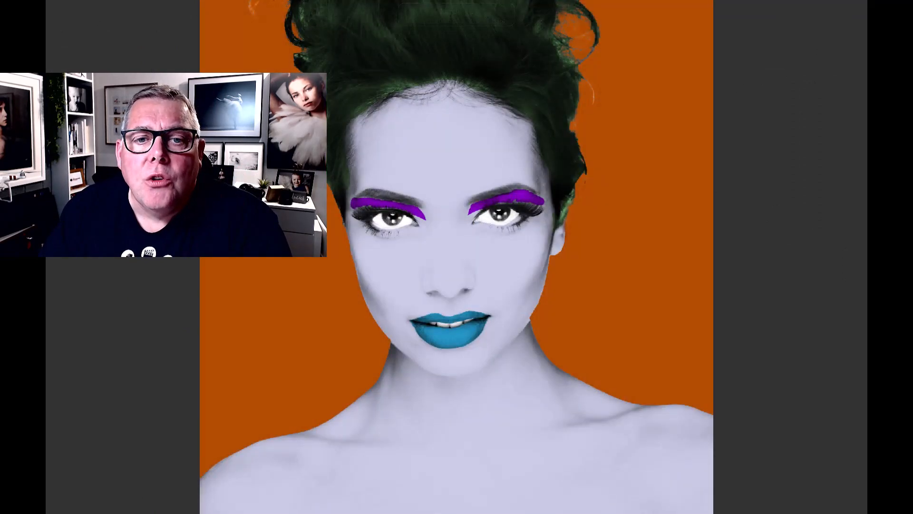
pyautogui.press('Right')
pyautogui.press('Right')
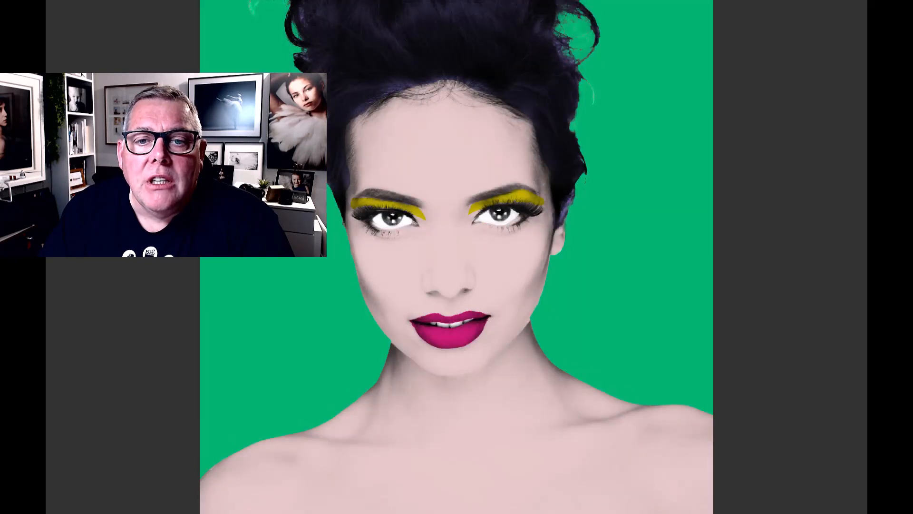
pyautogui.press('Right')
pyautogui.press('Right')
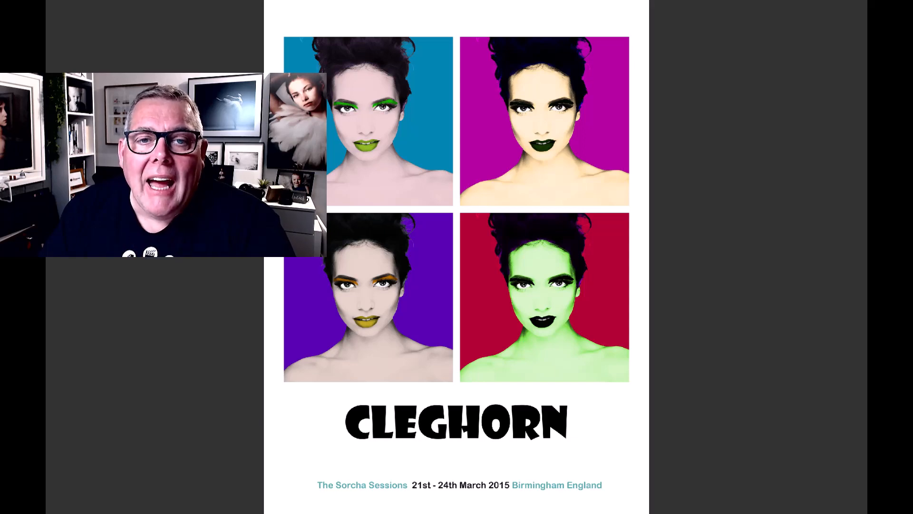
pyautogui.press('Right')
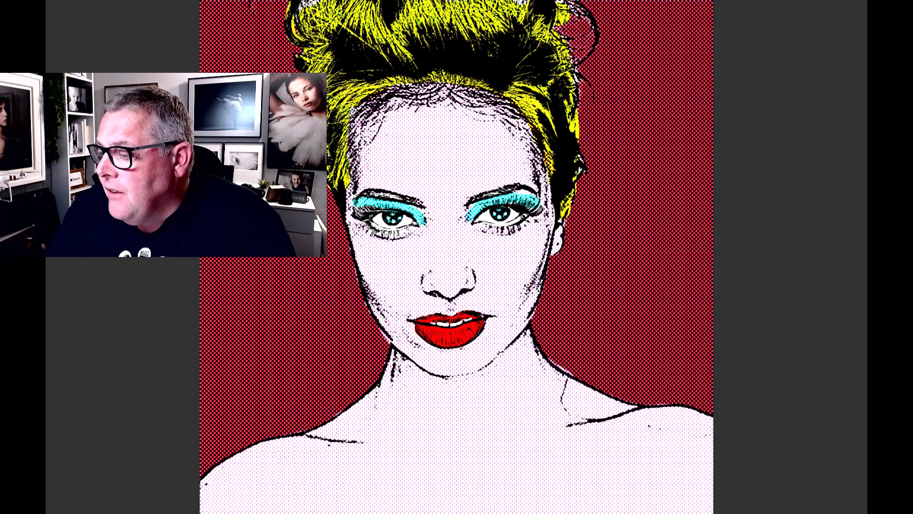
# Switch to Chrome and view the Christie's and silk-screening photos among the Andy Warhol screen print results.
pyautogui.hotkey('alt', 'Tab')
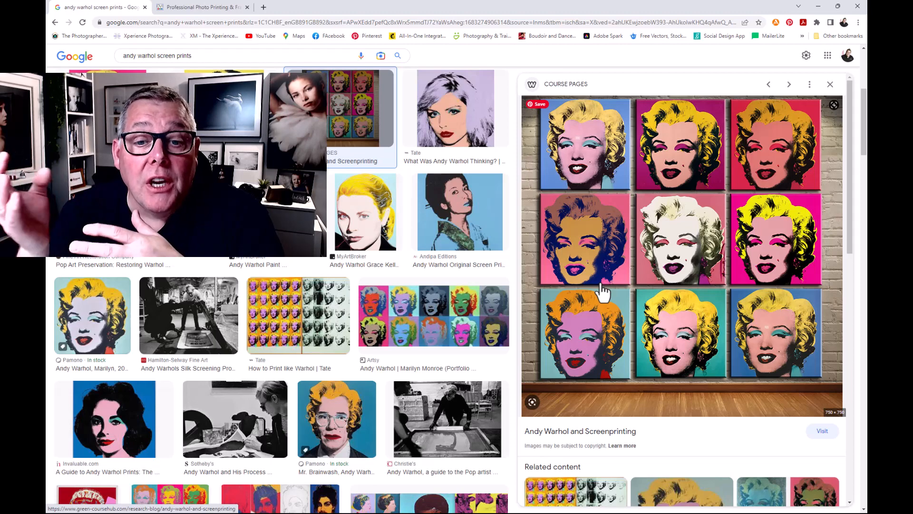
pyautogui.click(459, 425)
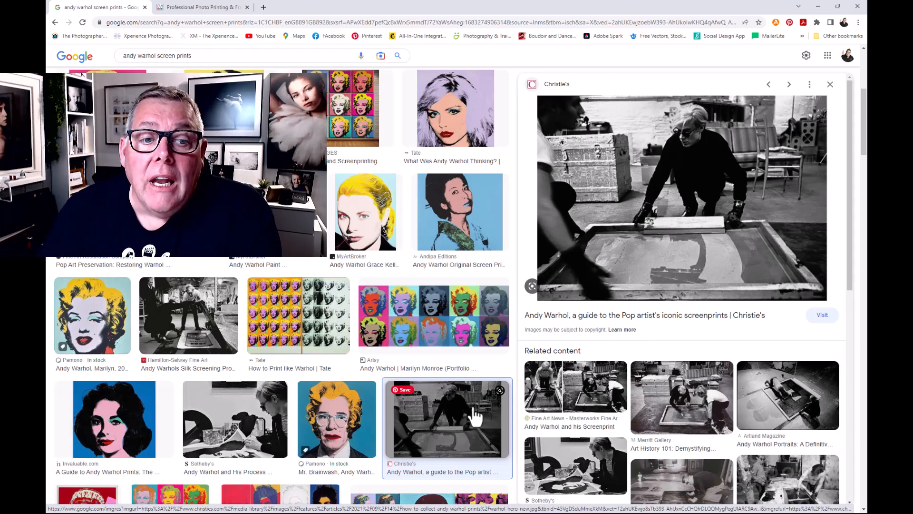
pyautogui.click(198, 328)
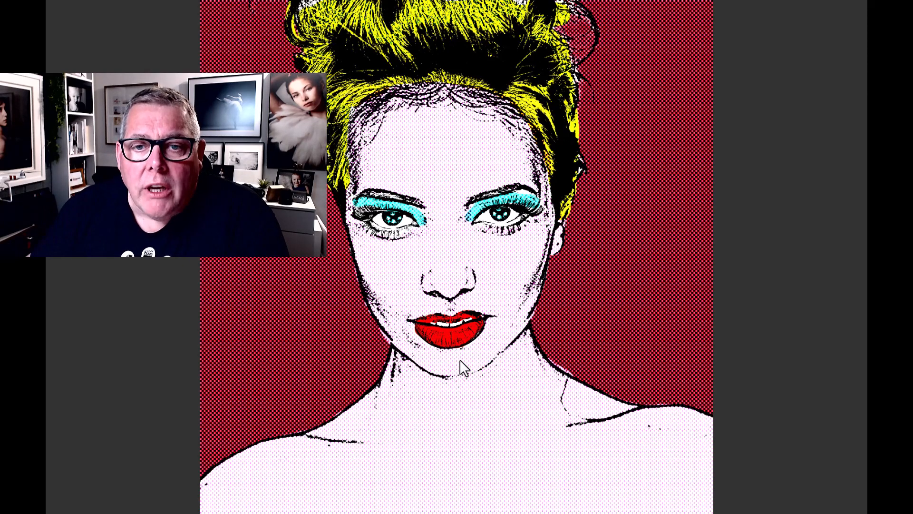
# Switch back to Adobe Bridge, view Poster A1.jpg full screen and return to the thumbnails.
pyautogui.press('Right')
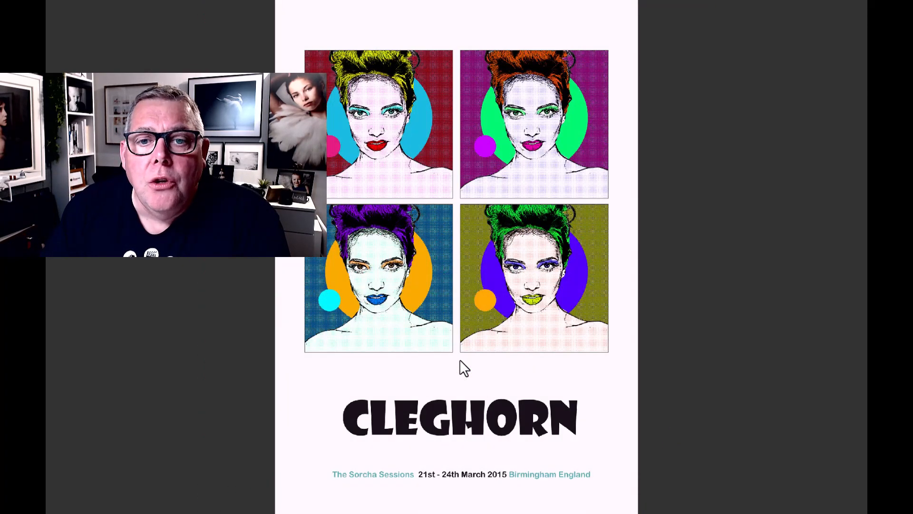
pyautogui.press('space')
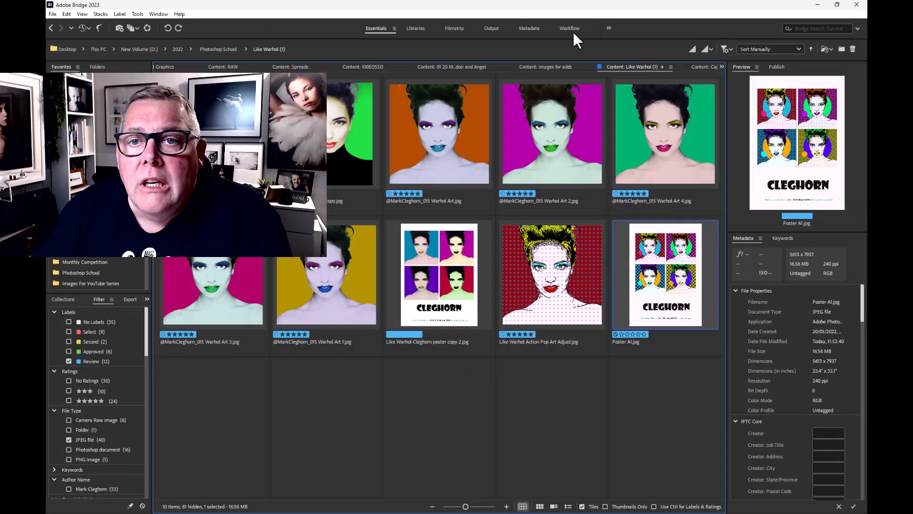
# Open 330_PVC_Edge.JPG from the images for adds folder in Photoshop.
pyautogui.click(550, 67)
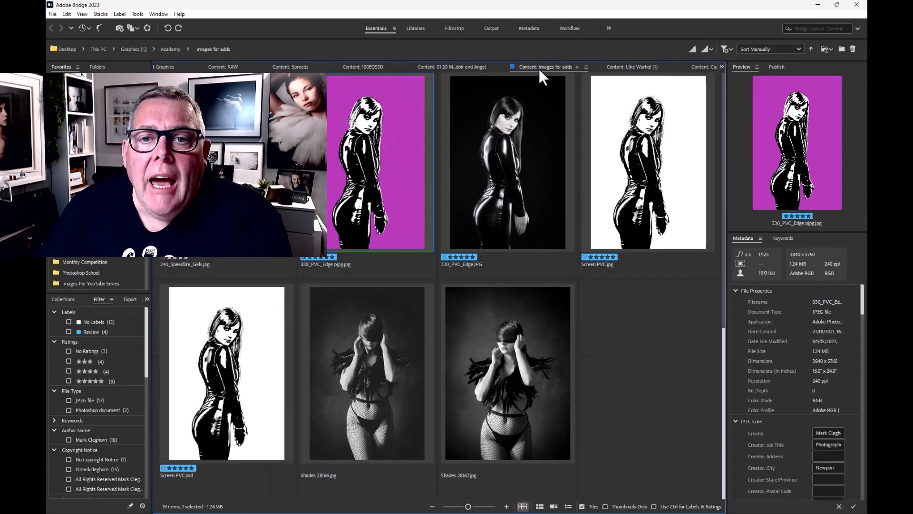
pyautogui.click(602, 360)
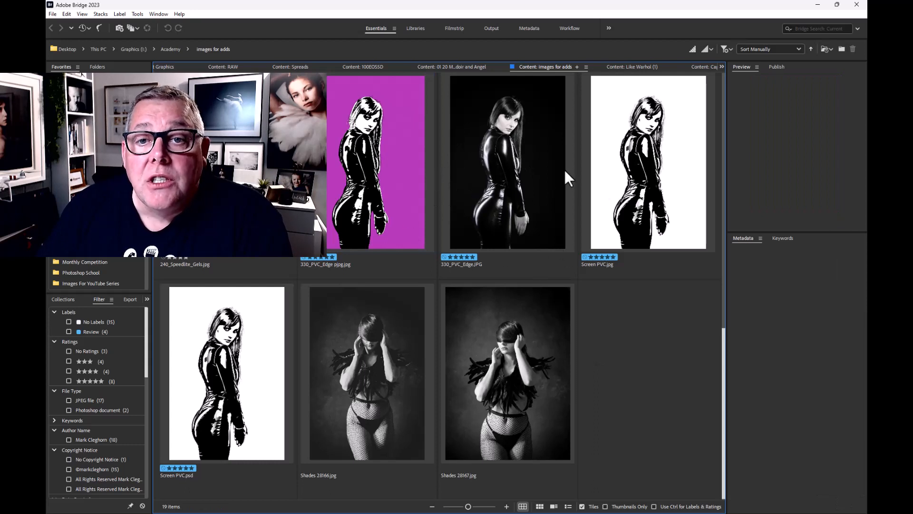
pyautogui.click(504, 162)
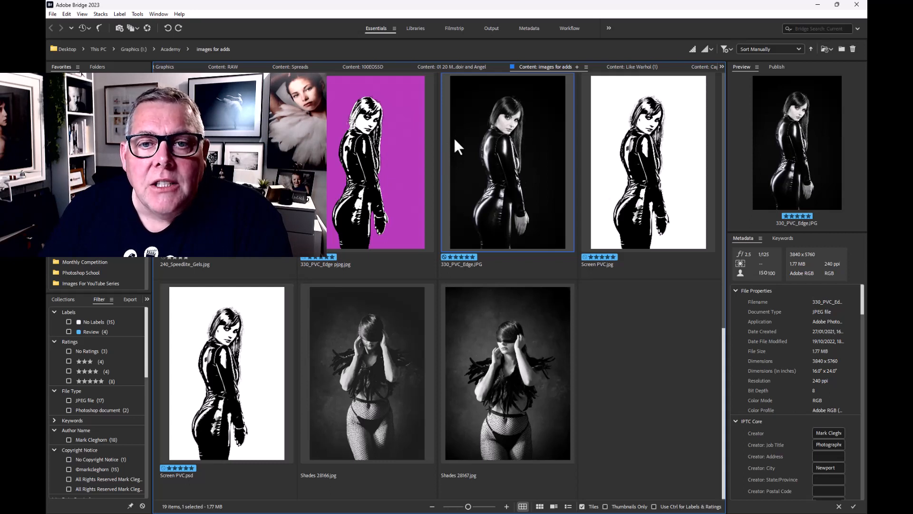
pyautogui.doubleClick(509, 147)
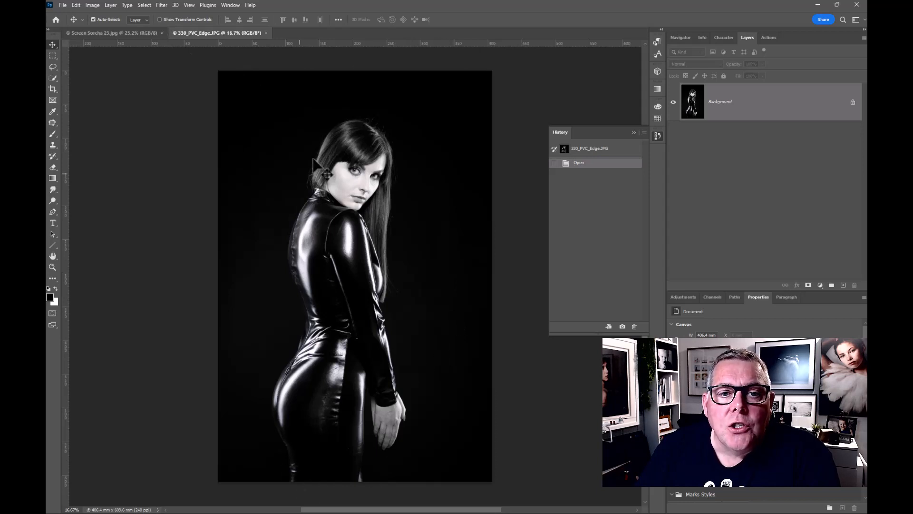
# Select the woman automatically using the Object Selection tool's Select Subject command.
pyautogui.click(52, 77)
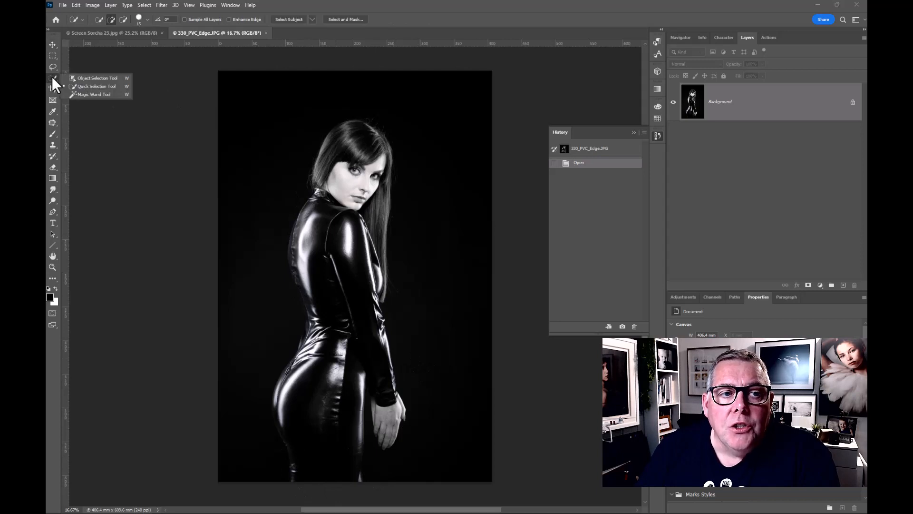
pyautogui.click(84, 79)
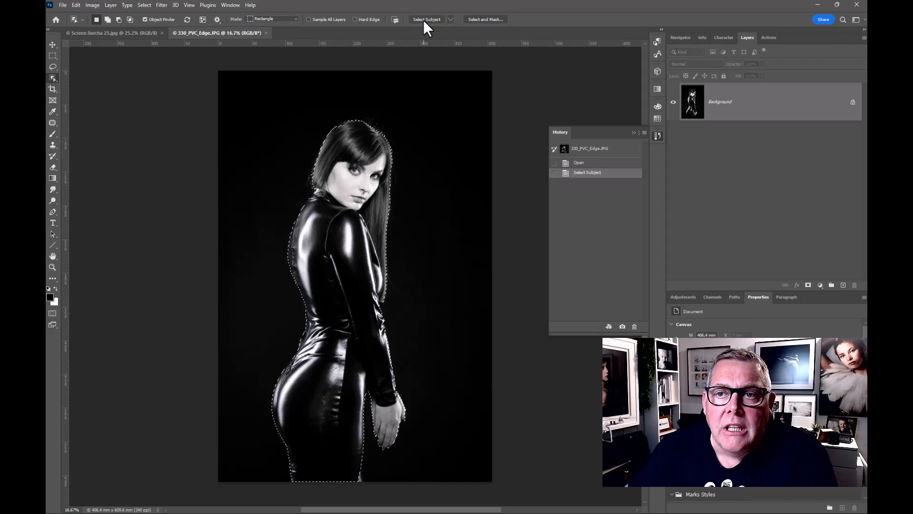
# Expand the Screen Print 23 action in the Screen Print Action set and examine its recorded commands.
pyautogui.click(766, 37)
pyautogui.scroll(-3, 804, 221)
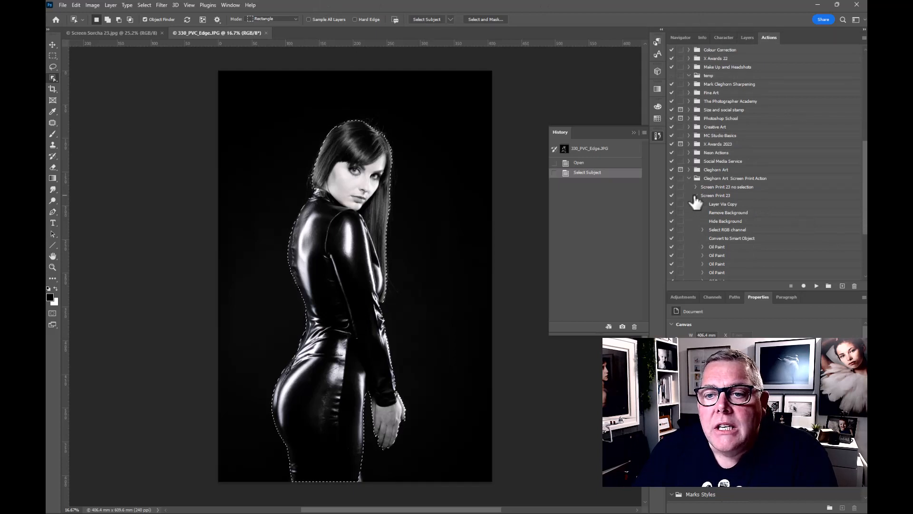
pyautogui.scroll(3, 696, 202)
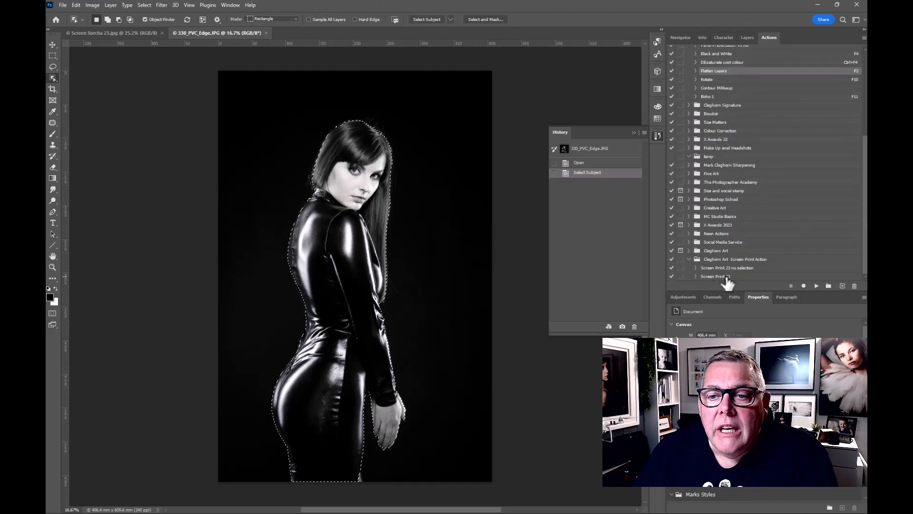
pyautogui.click(760, 278)
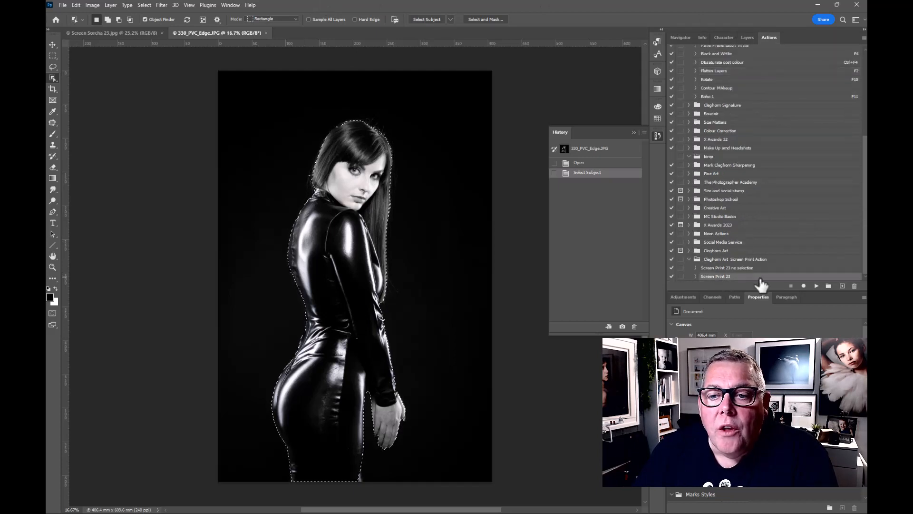
pyautogui.click(695, 278)
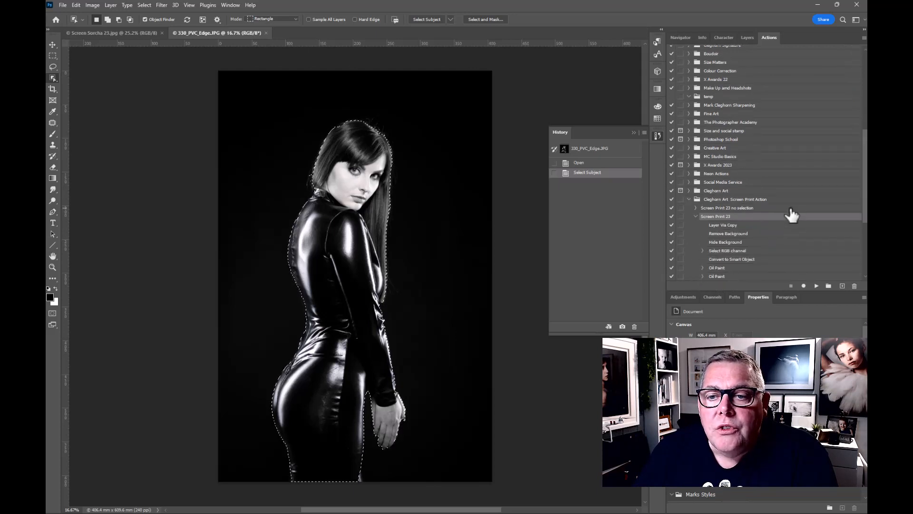
pyautogui.scroll(-3, 790, 215)
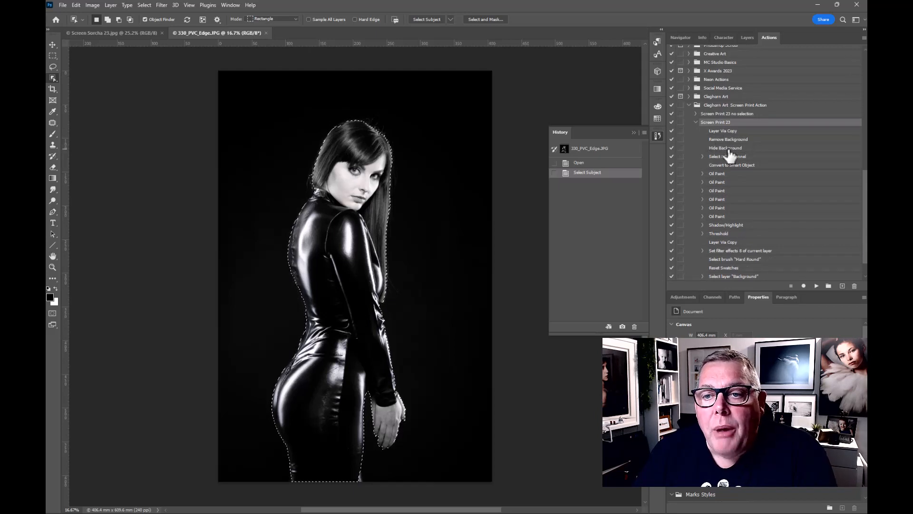
# Copy the selected subject to a new layer and run the Screen Print 23 action from its Hide Background command.
pyautogui.press('q')
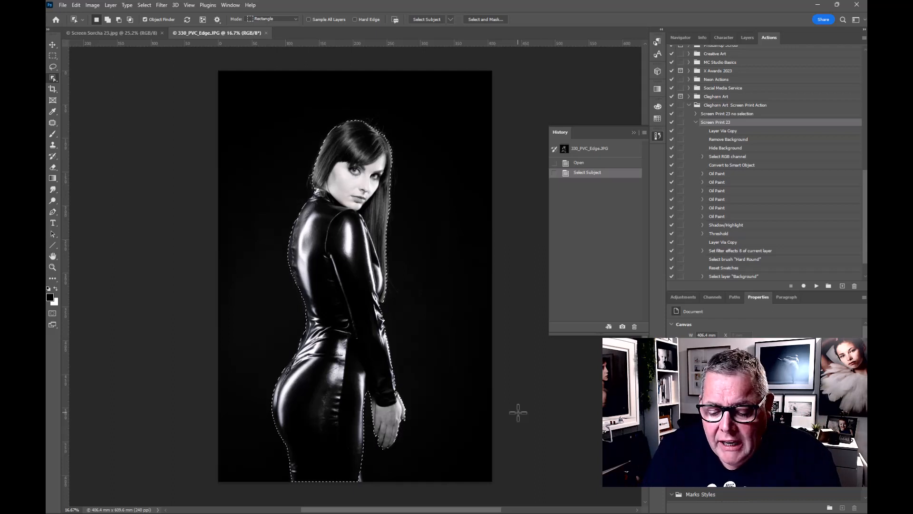
pyautogui.hotkey('ctrl', 'j')
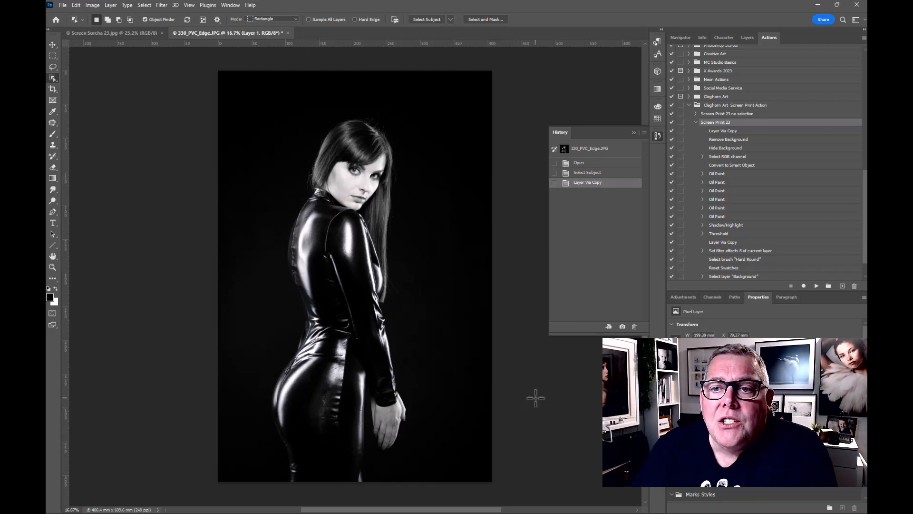
pyautogui.click(739, 148)
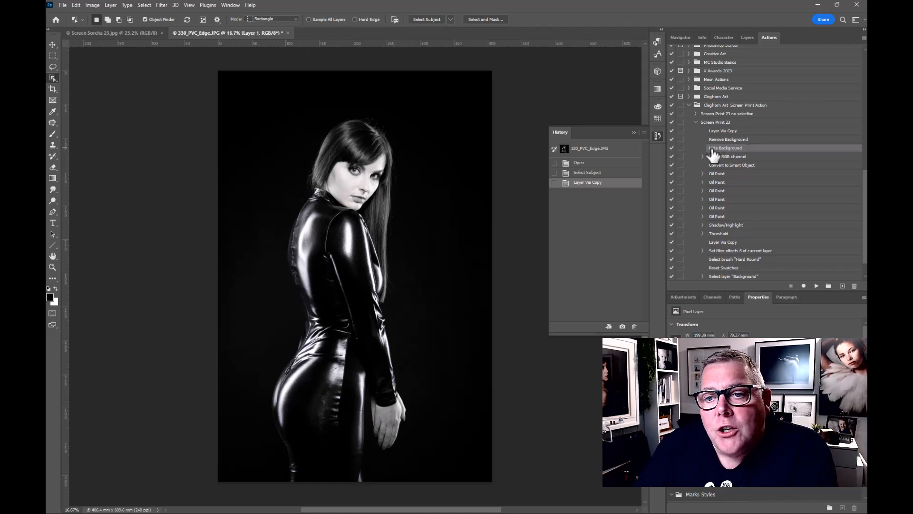
pyautogui.click(816, 286)
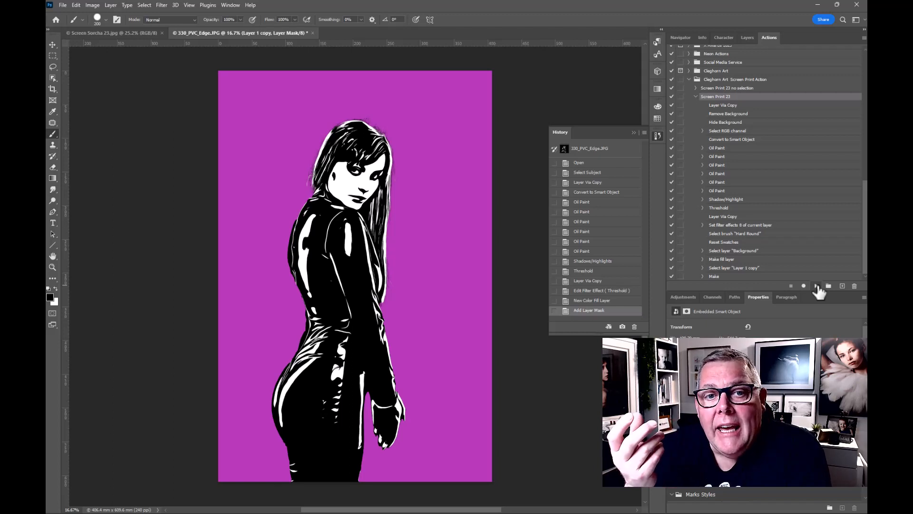
# Set the Threshold smart filter on Layer 1 copy to level 147.
pyautogui.click(748, 37)
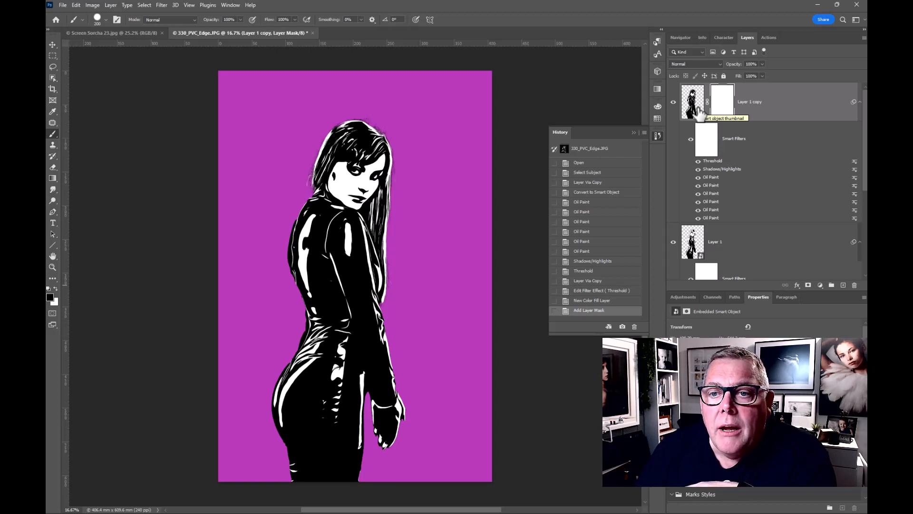
pyautogui.doubleClick(720, 163)
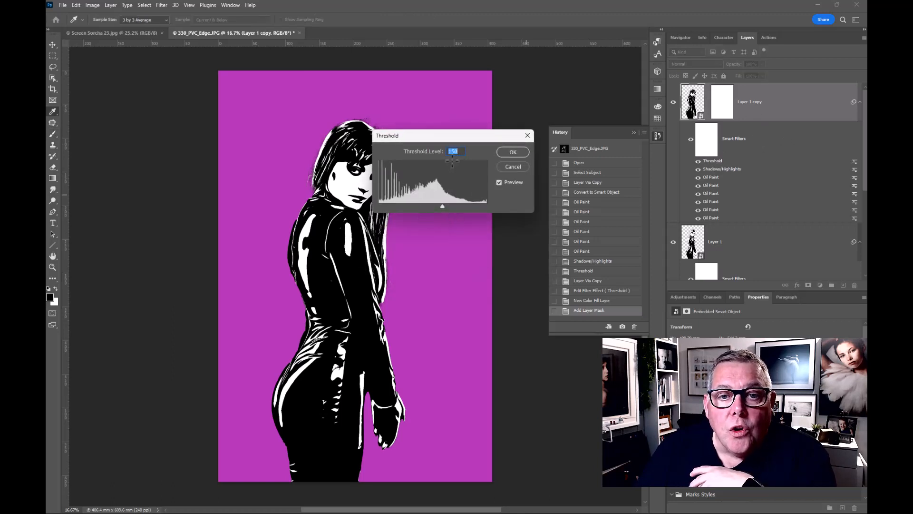
pyautogui.moveTo(443, 210)
pyautogui.mouseDown()
pyautogui.moveTo(450, 205)
pyautogui.moveTo(431, 204)
pyautogui.moveTo(441, 203)
pyautogui.mouseUp()
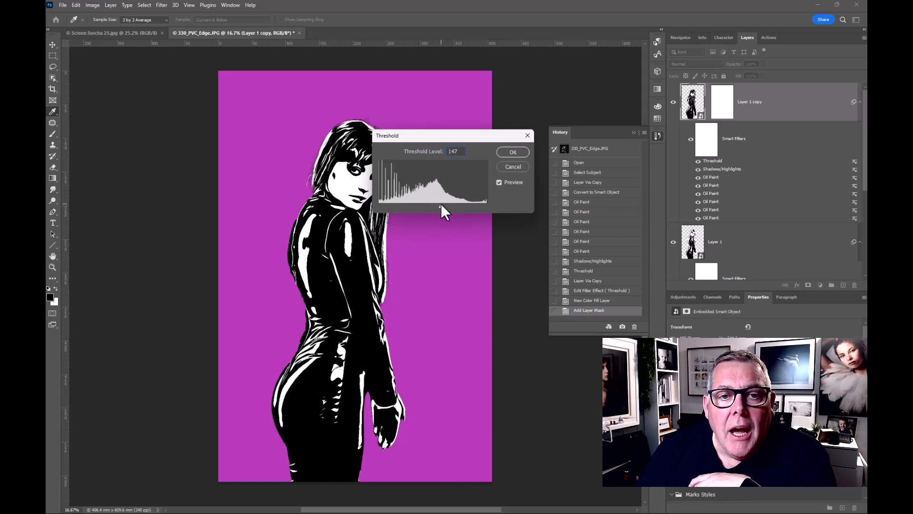
pyautogui.click(508, 152)
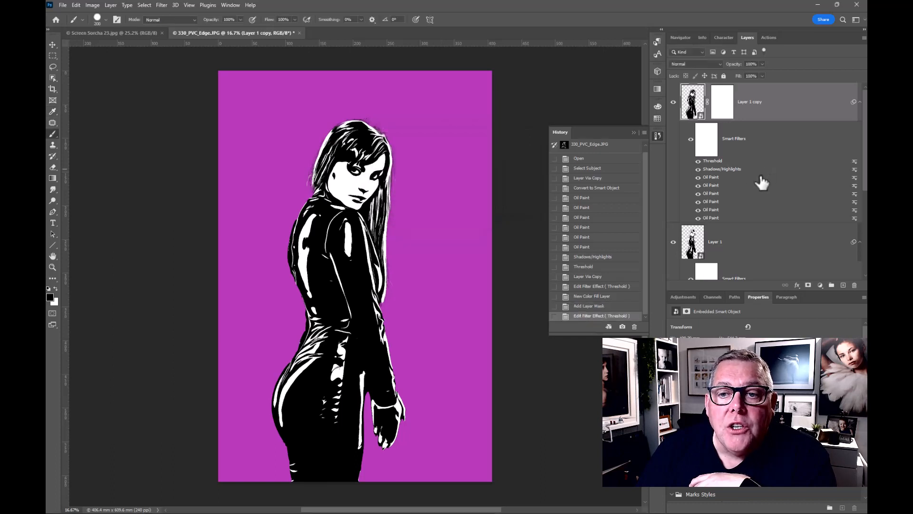
pyautogui.scroll(-3, 758, 188)
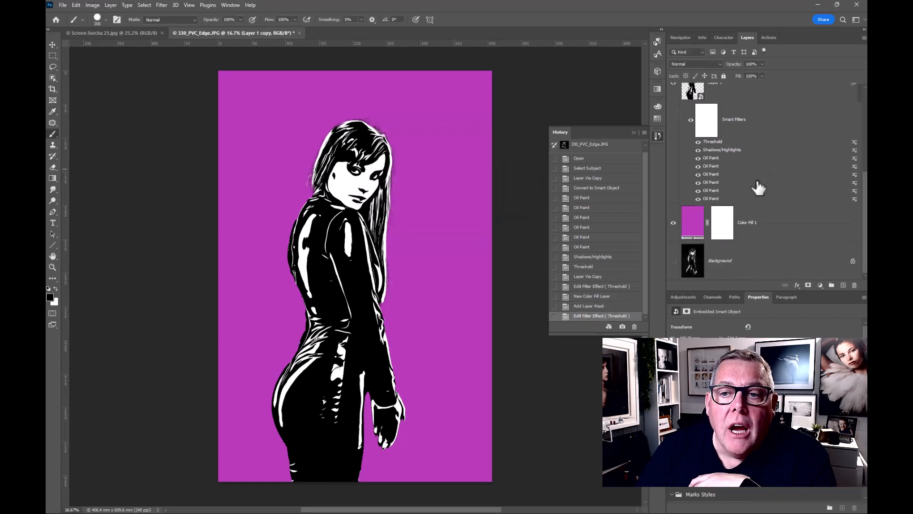
pyautogui.click(726, 143)
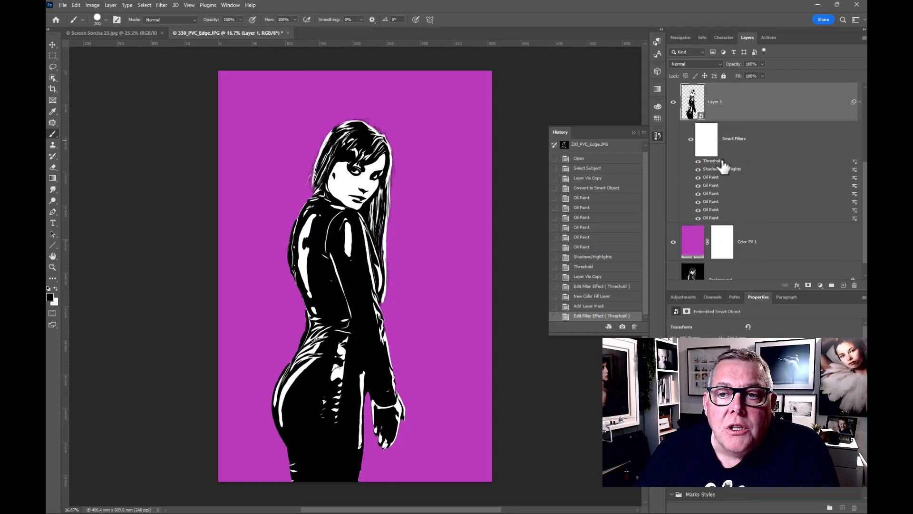
pyautogui.doubleClick(723, 161)
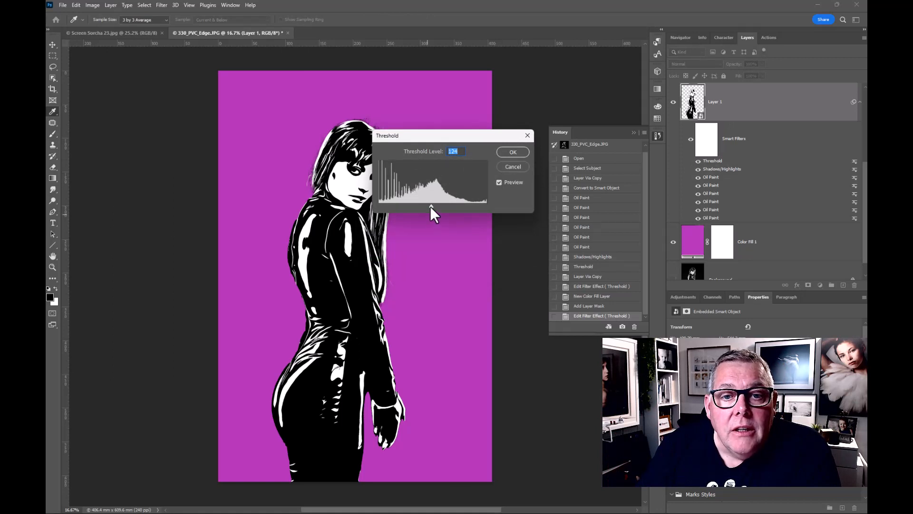
pyautogui.moveTo(429, 206); pyautogui.dragTo(428, 206)
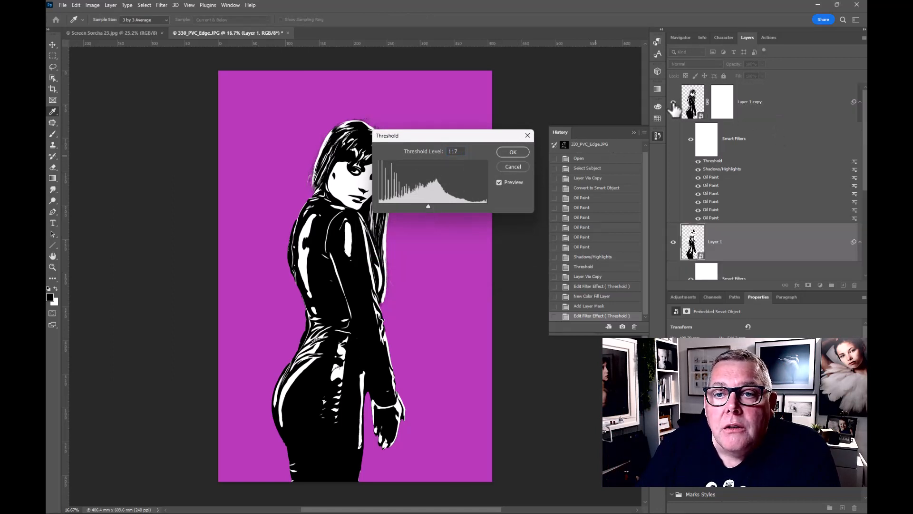
pyautogui.click(518, 167)
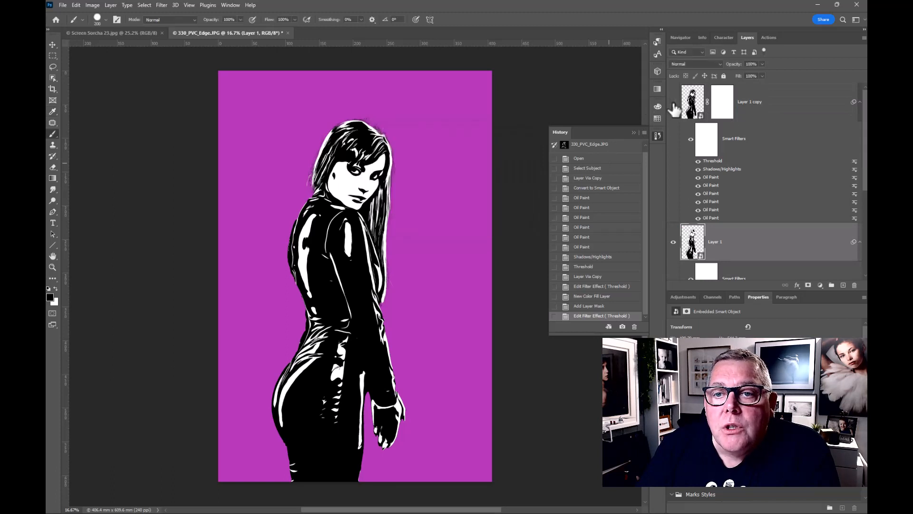
# Hide Layer 1 copy and set the Threshold smart filter on Layer 1 to level 130.
pyautogui.click(672, 103)
pyautogui.scroll(-3, 742, 262)
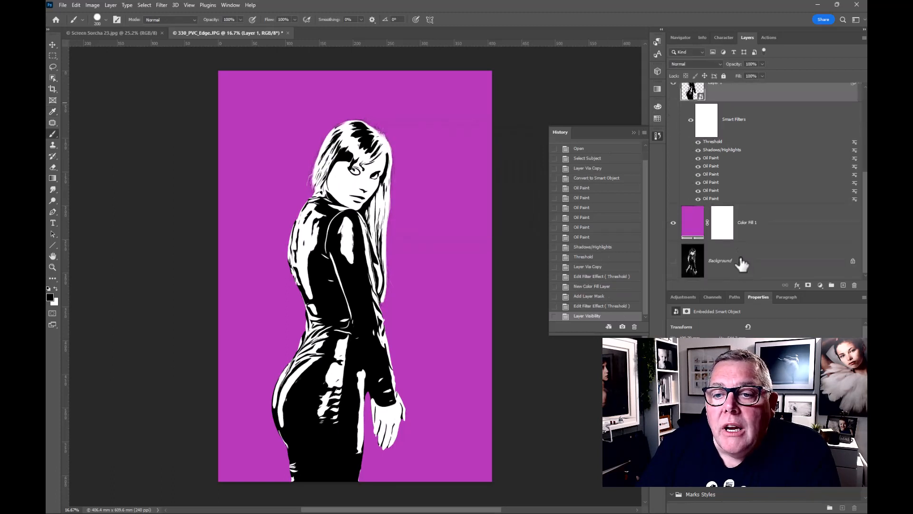
pyautogui.doubleClick(713, 141)
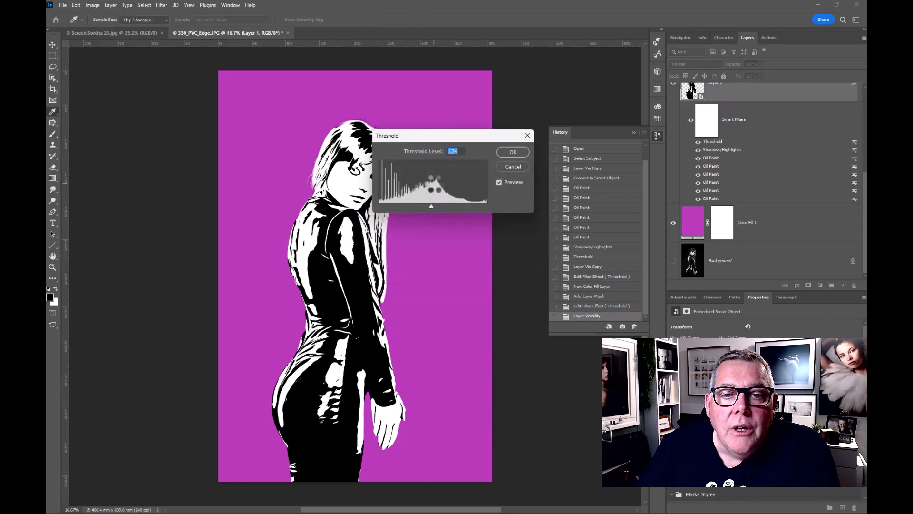
pyautogui.moveTo(430, 204)
pyautogui.mouseDown()
pyautogui.moveTo(409, 206)
pyautogui.moveTo(433, 201)
pyautogui.mouseUp()
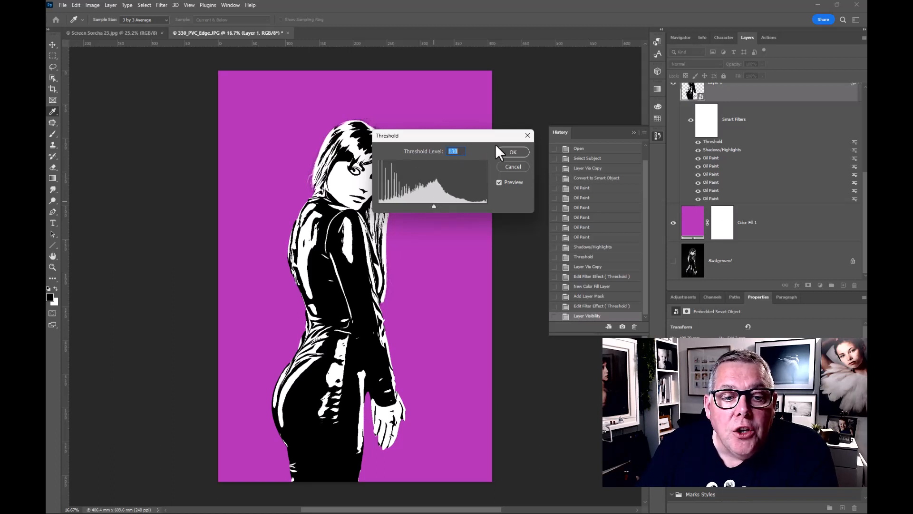
pyautogui.click(512, 152)
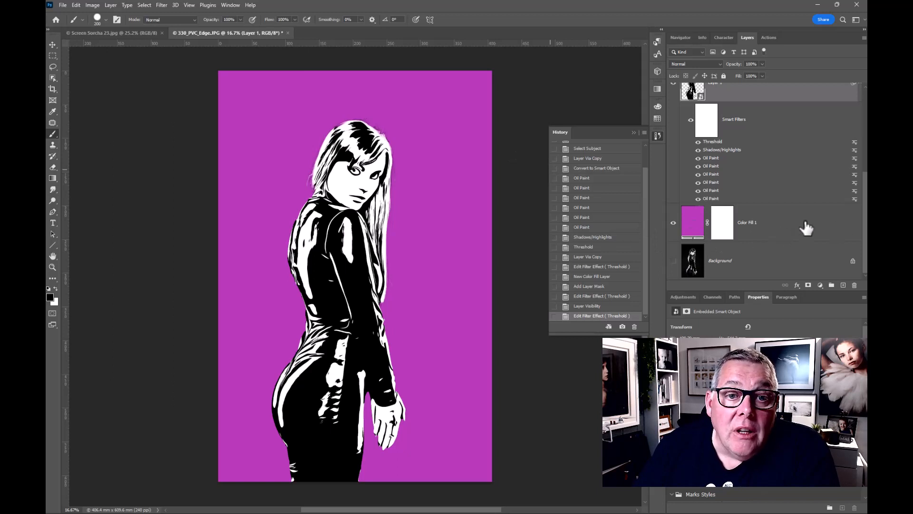
# Change the Color Fill 1 background colour to teal, hex 3aa995.
pyautogui.doubleClick(695, 227)
pyautogui.click(700, 143)
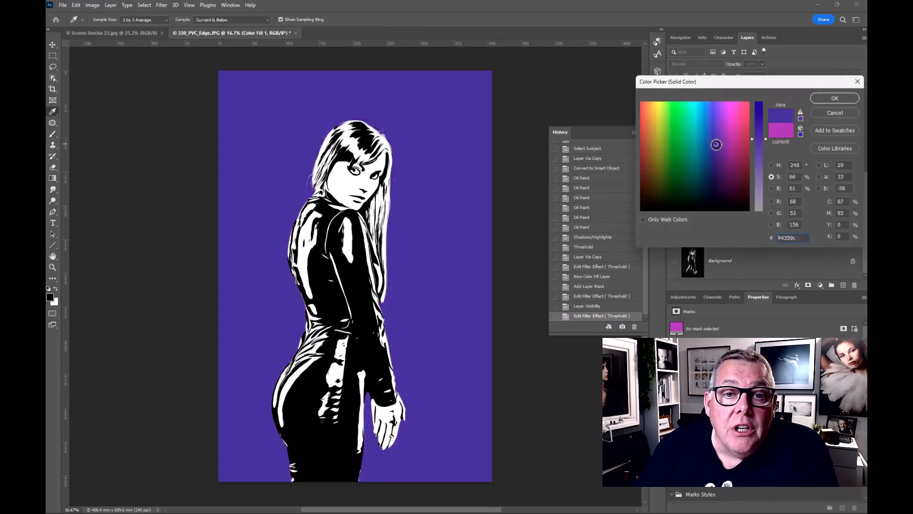
pyautogui.click(693, 139)
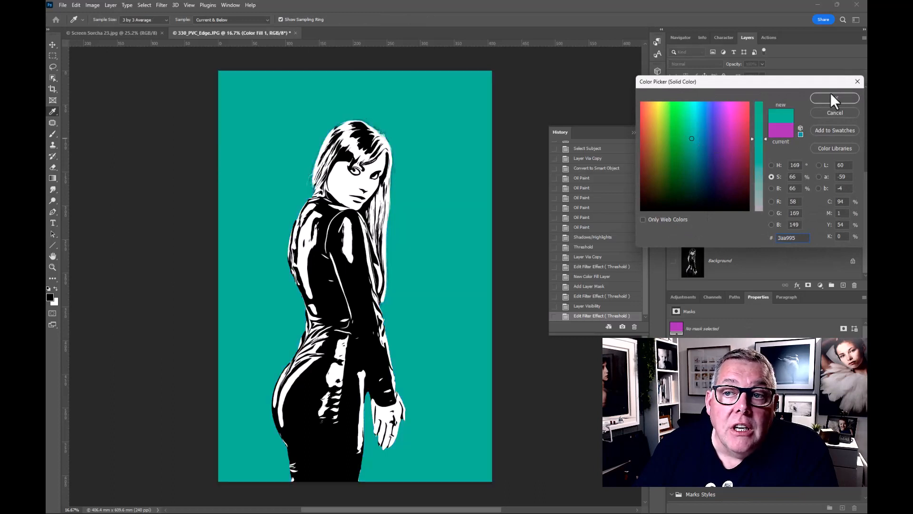
pyautogui.click(831, 95)
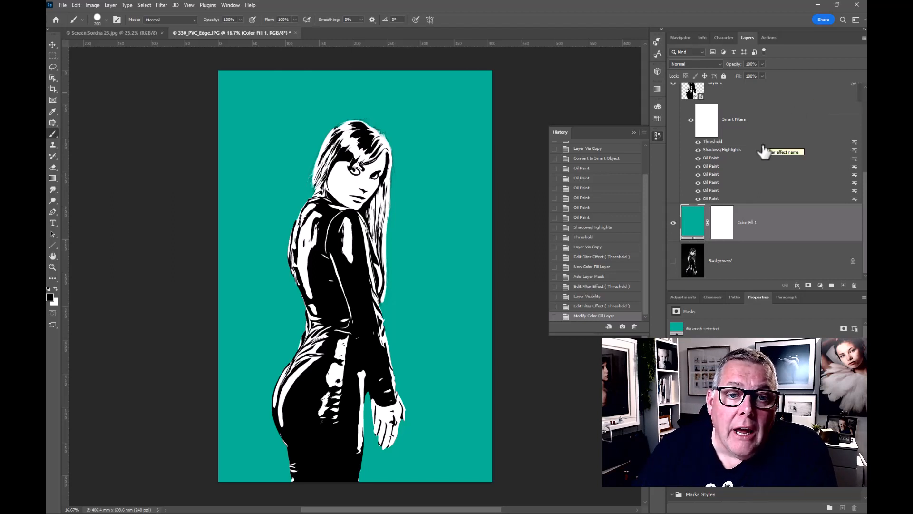
# Make Layer 1 copy visible again and target its layer mask for painting.
pyautogui.scroll(3, 763, 159)
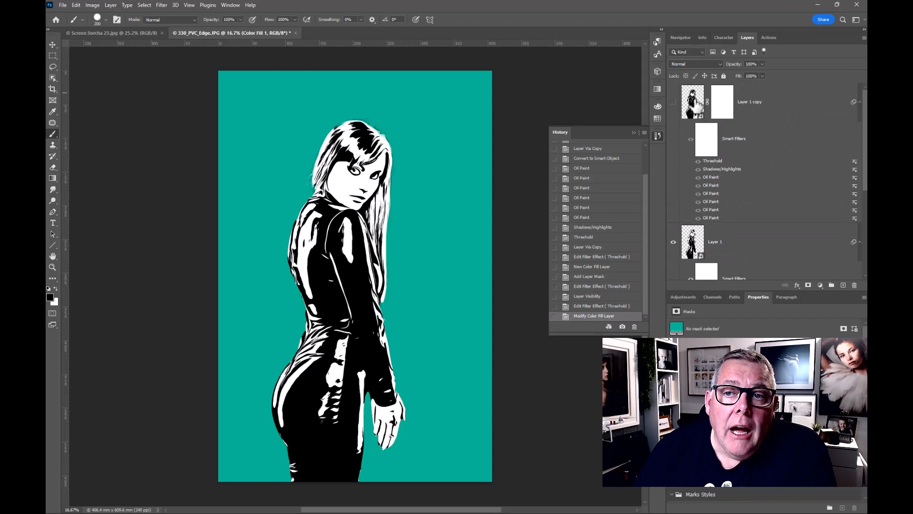
pyautogui.click(722, 105)
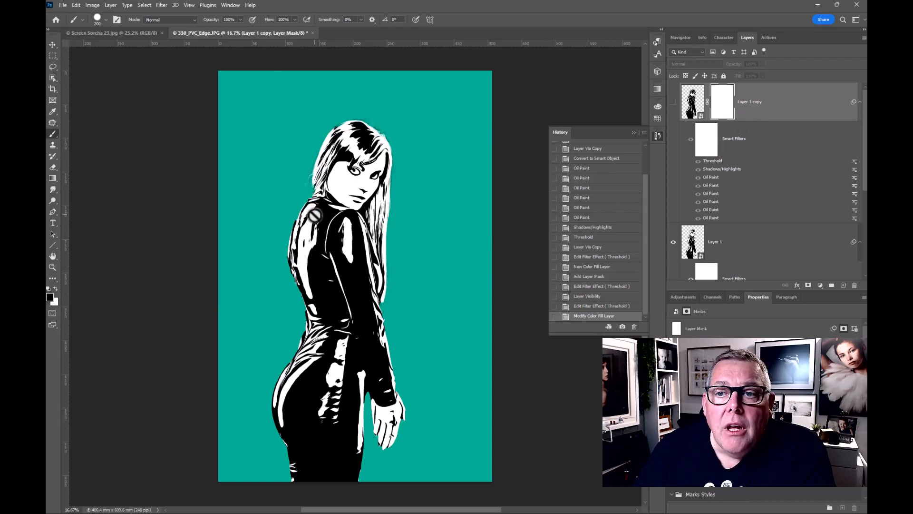
pyautogui.click(673, 101)
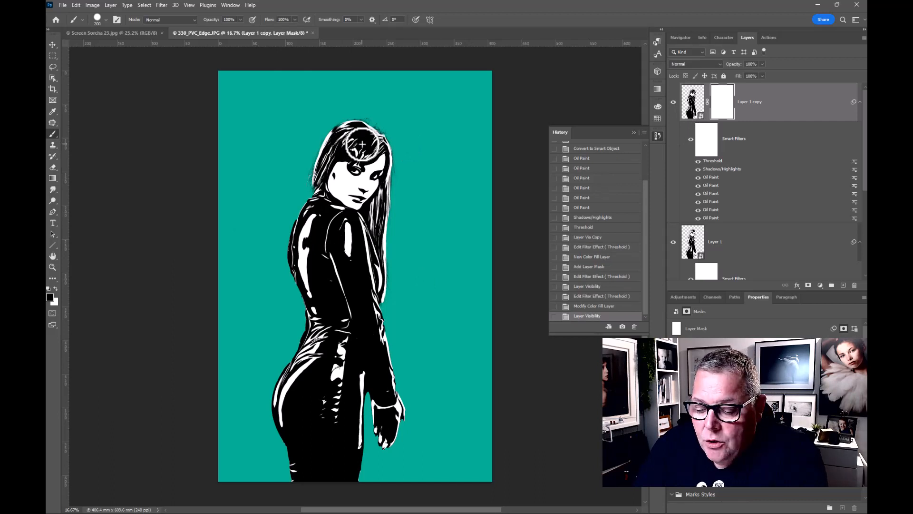
# Paint black on Layer 1 copy's mask over the hair and body with the brush enlarged to 400 px.
pyautogui.press(']')
pyautogui.press(']')
pyautogui.press(']')
pyautogui.press(']')
pyautogui.press(']')
pyautogui.press(']')
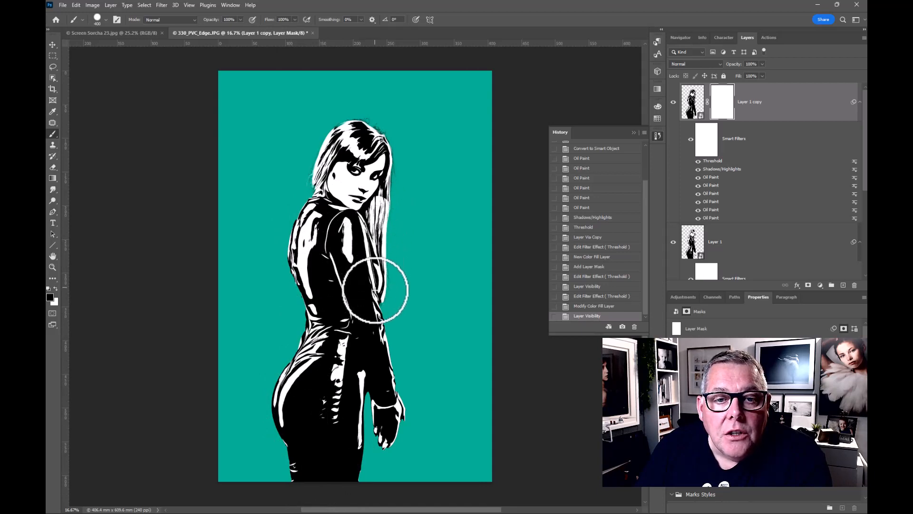
pyautogui.click(370, 205)
# Paint black on the mask with a smaller brush over the long hair beside the face and the cheek.
pyautogui.scroll(5, 373, 204)
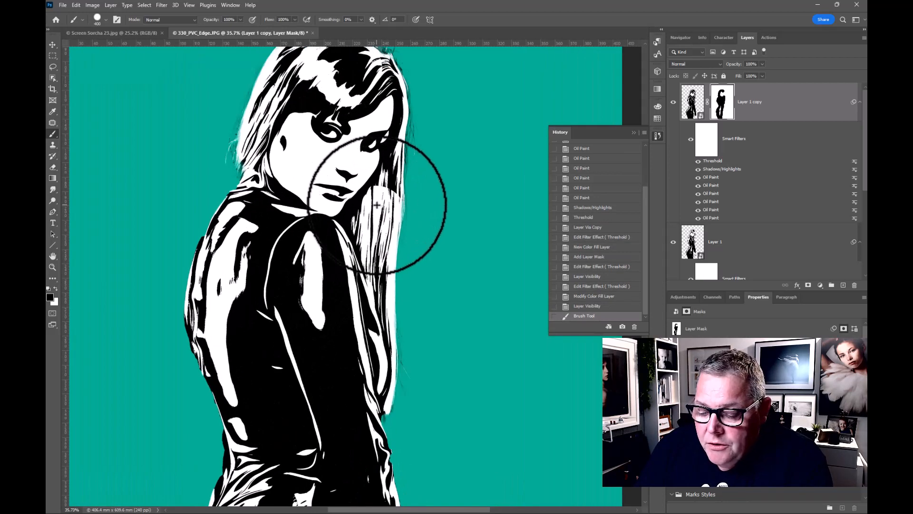
pyautogui.press('[')
pyautogui.press('[')
pyautogui.press('[')
pyautogui.press('[')
pyautogui.press('[')
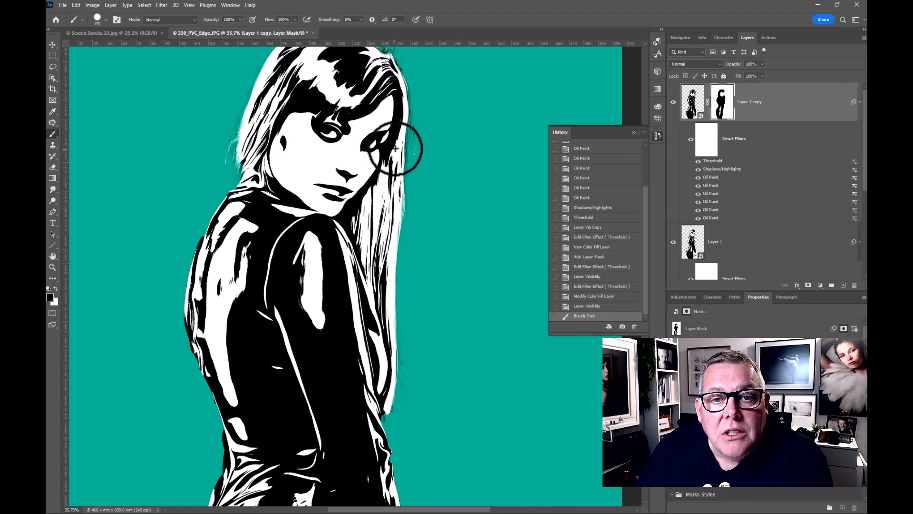
pyautogui.moveTo(396, 148); pyautogui.dragTo(392, 189)
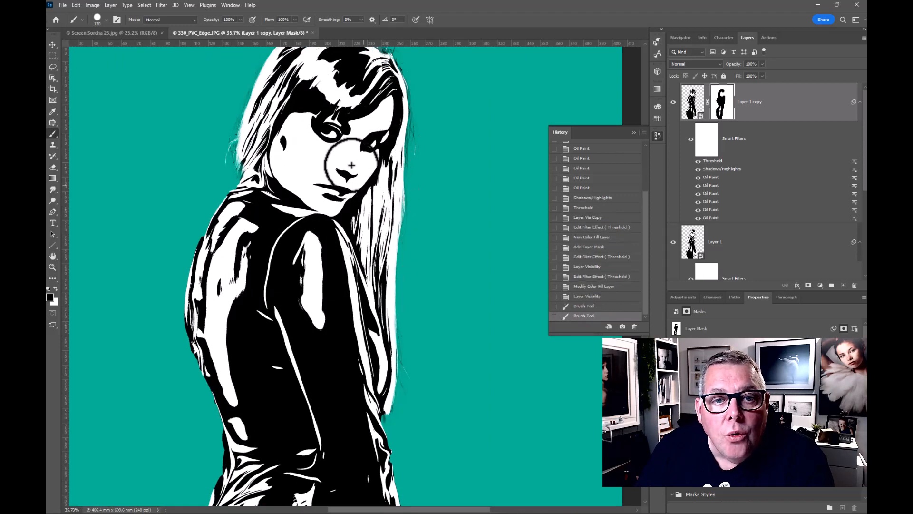
pyautogui.click(288, 144)
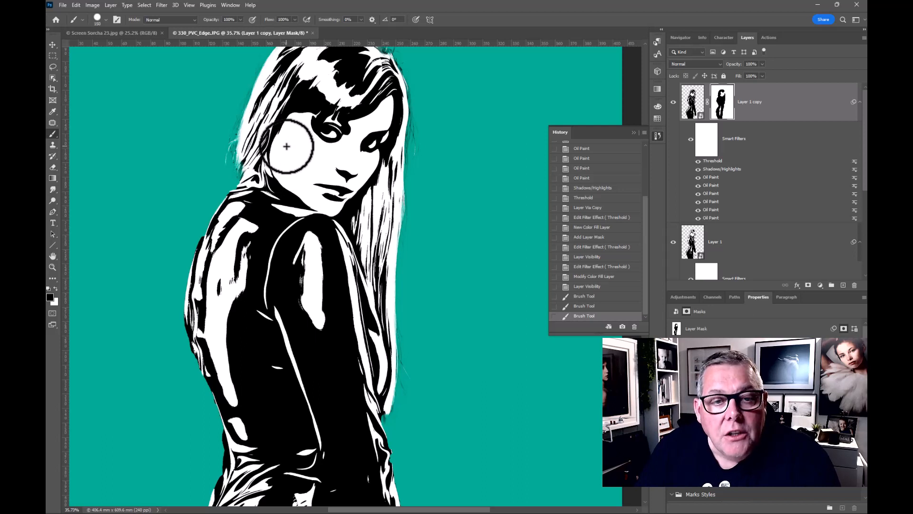
# Paint white on the mask around the cheek, side hair and fringe to bring back the darker layer's detail.
pyautogui.press('x')
pyautogui.moveTo(286, 146)
pyautogui.mouseDown()
pyautogui.moveTo(286, 161)
pyautogui.moveTo(254, 107)
pyautogui.mouseUp()
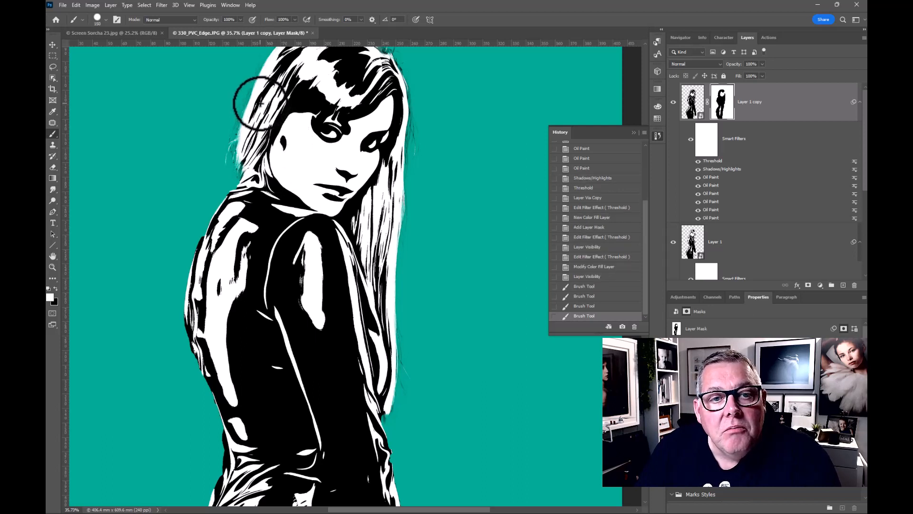
pyautogui.moveTo(323, 156); pyautogui.dragTo(299, 182)
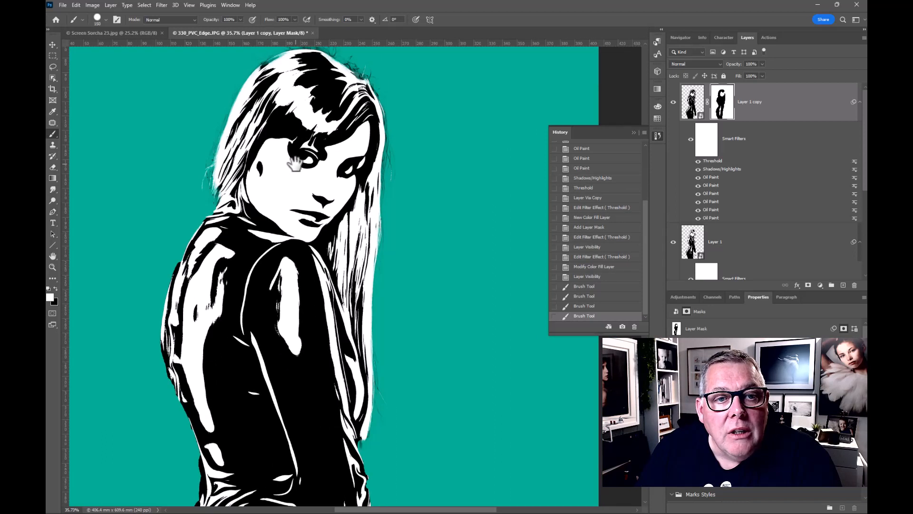
pyautogui.click(285, 121)
# Refine the mask over the fringe and around the eyes, painting with black and white.
pyautogui.press('x')
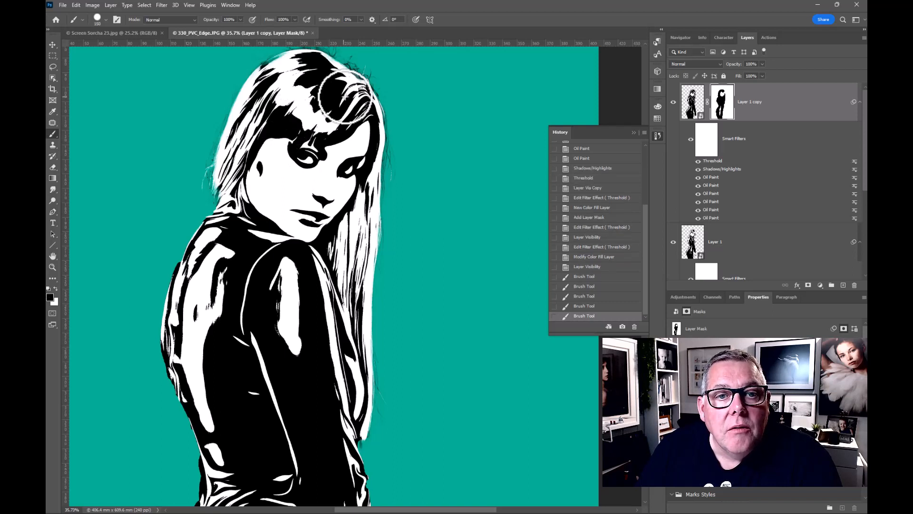
pyautogui.moveTo(345, 95)
pyautogui.mouseDown()
pyautogui.moveTo(312, 69)
pyautogui.moveTo(278, 83)
pyautogui.moveTo(262, 109)
pyautogui.moveTo(267, 123)
pyautogui.moveTo(294, 114)
pyautogui.moveTo(269, 126)
pyautogui.moveTo(318, 103)
pyautogui.moveTo(338, 100)
pyautogui.moveTo(323, 125)
pyautogui.moveTo(310, 118)
pyautogui.moveTo(346, 98)
pyautogui.mouseUp()
pyautogui.press('x')
pyautogui.press('x')
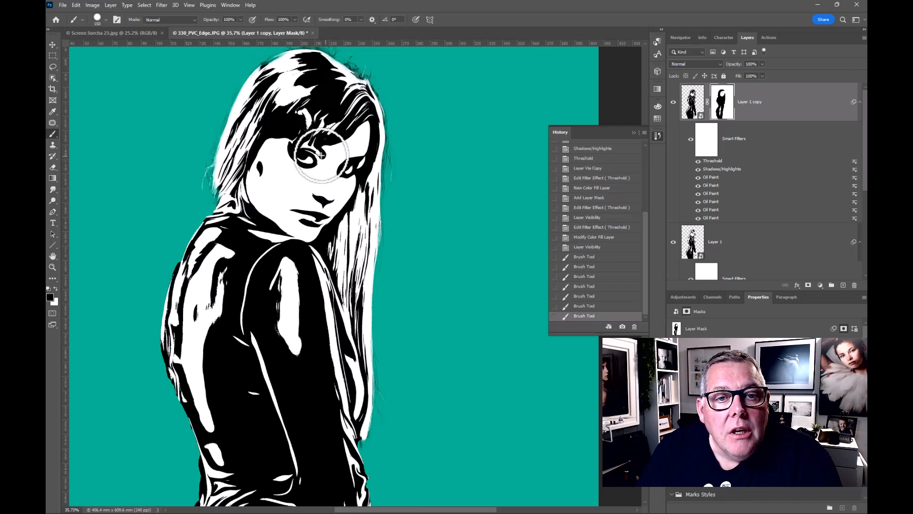
pyautogui.moveTo(321, 154)
pyautogui.mouseDown()
pyautogui.moveTo(300, 163)
pyautogui.moveTo(295, 150)
pyautogui.moveTo(321, 151)
pyautogui.moveTo(301, 164)
pyautogui.moveTo(314, 165)
pyautogui.mouseUp()
pyautogui.press('x')
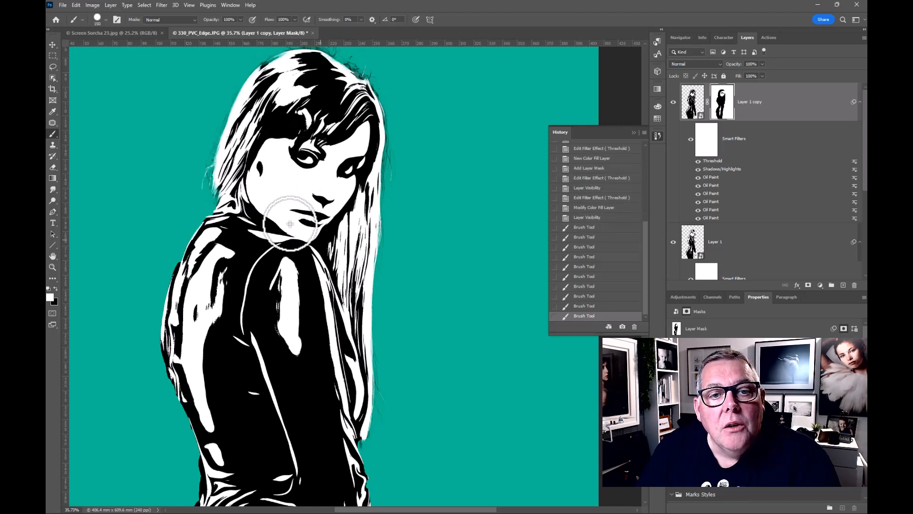
# Paint black on the mask over the hand to reveal the lighter layer, and touch up the hair above the face.
pyautogui.scroll(-4, 273, 207)
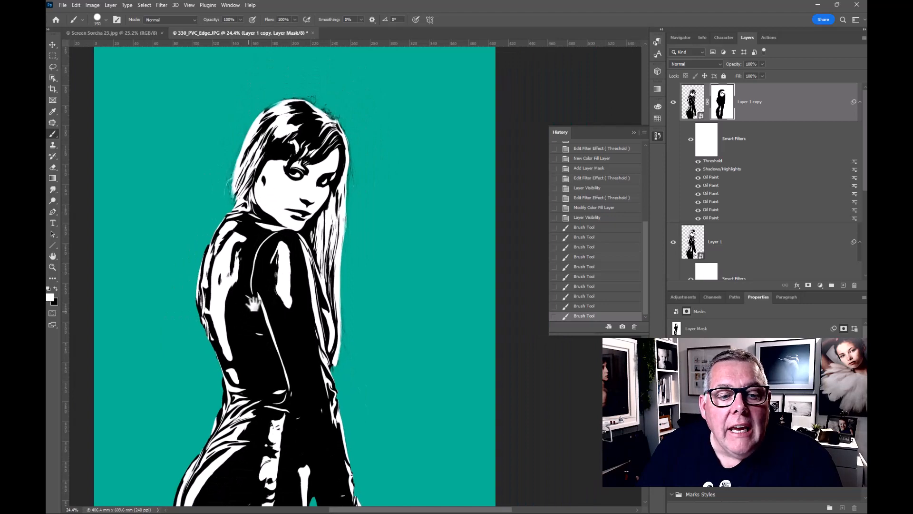
pyautogui.moveTo(252, 302); pyautogui.dragTo(275, 268)
pyautogui.scroll(-2, 276, 269)
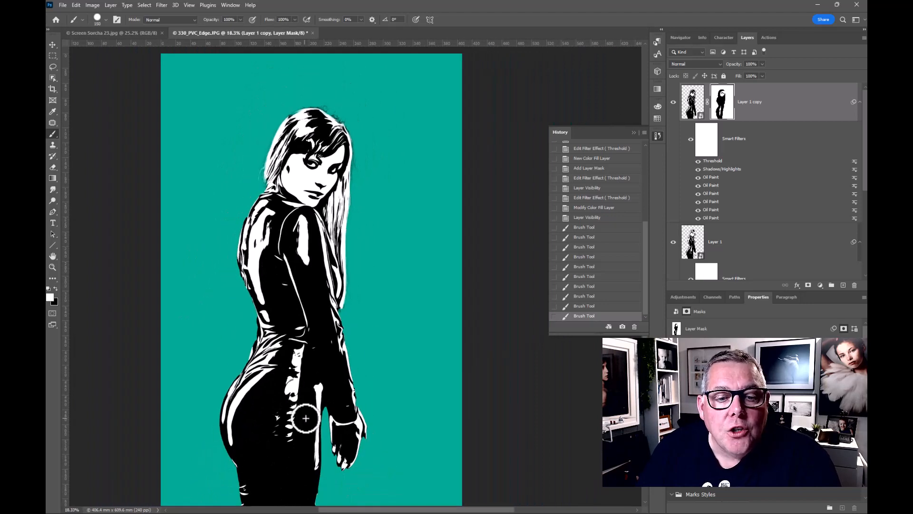
pyautogui.moveTo(344, 423)
pyautogui.mouseDown()
pyautogui.moveTo(342, 467)
pyautogui.moveTo(355, 438)
pyautogui.mouseUp()
pyautogui.press('x')
pyautogui.moveTo(355, 438)
pyautogui.mouseDown()
pyautogui.moveTo(338, 453)
pyautogui.moveTo(334, 426)
pyautogui.moveTo(342, 466)
pyautogui.moveTo(352, 430)
pyautogui.moveTo(335, 434)
pyautogui.moveTo(352, 430)
pyautogui.mouseUp()
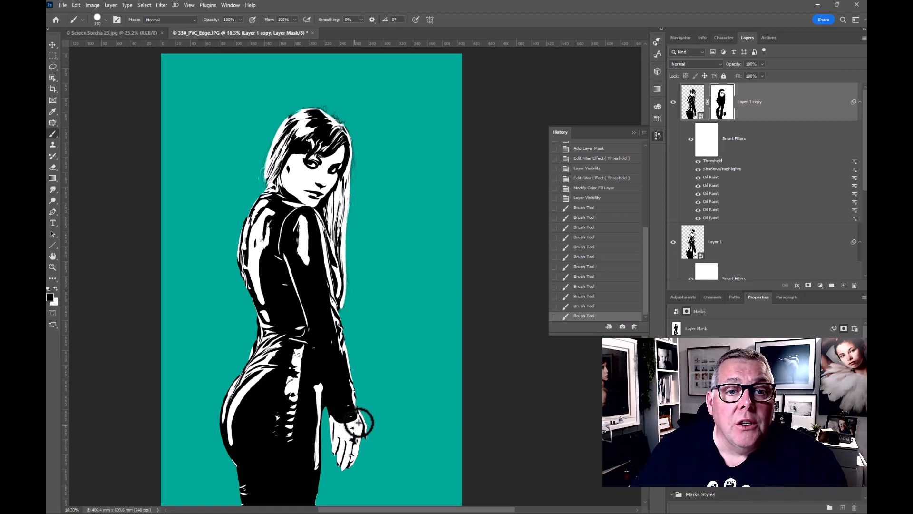
pyautogui.moveTo(285, 173)
pyautogui.mouseDown()
pyautogui.moveTo(302, 159)
pyautogui.moveTo(302, 139)
pyautogui.mouseUp()
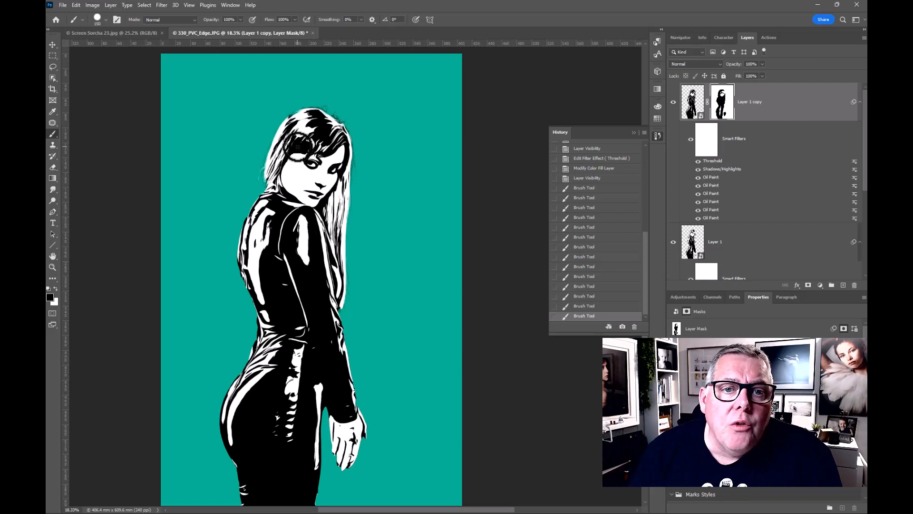
pyautogui.scroll(-3, 327, 207)
pyautogui.scroll(1, 327, 206)
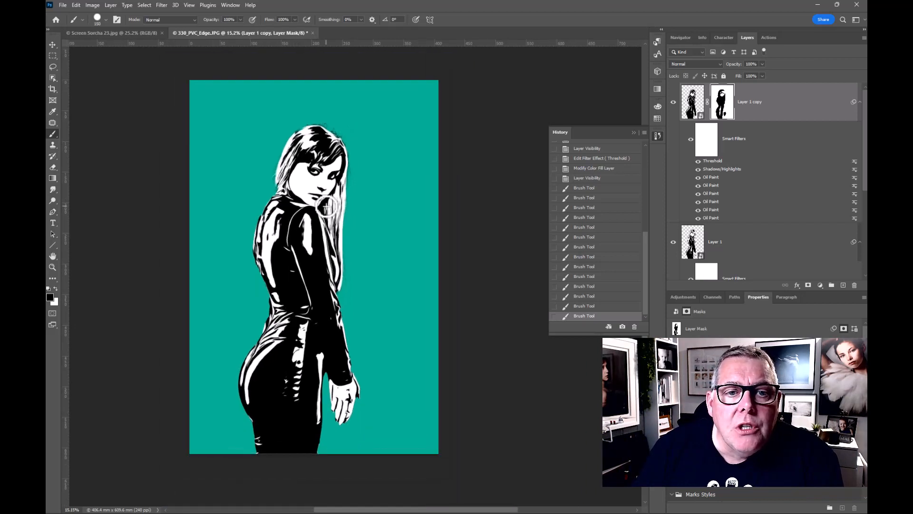
# Start saving a JPEG copy of the teal version and name the file "Print Screeen 1".
pyautogui.click(63, 6)
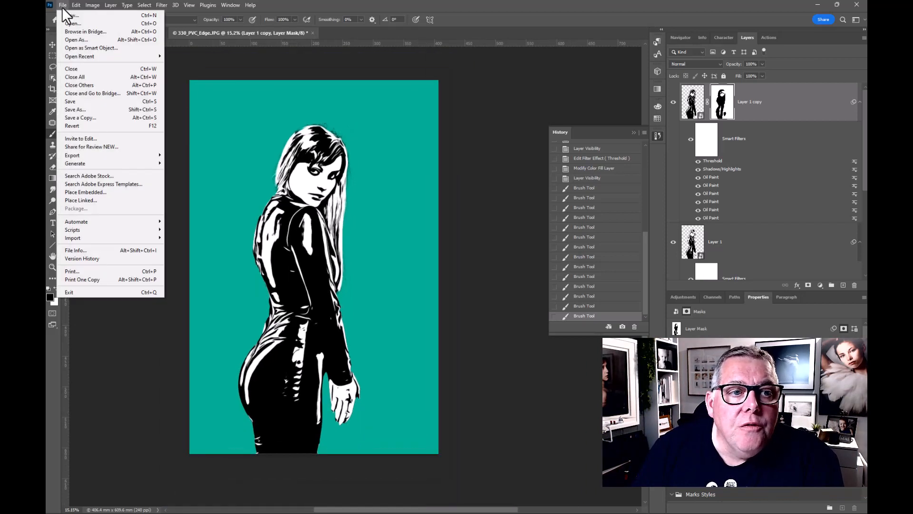
pyautogui.click(80, 118)
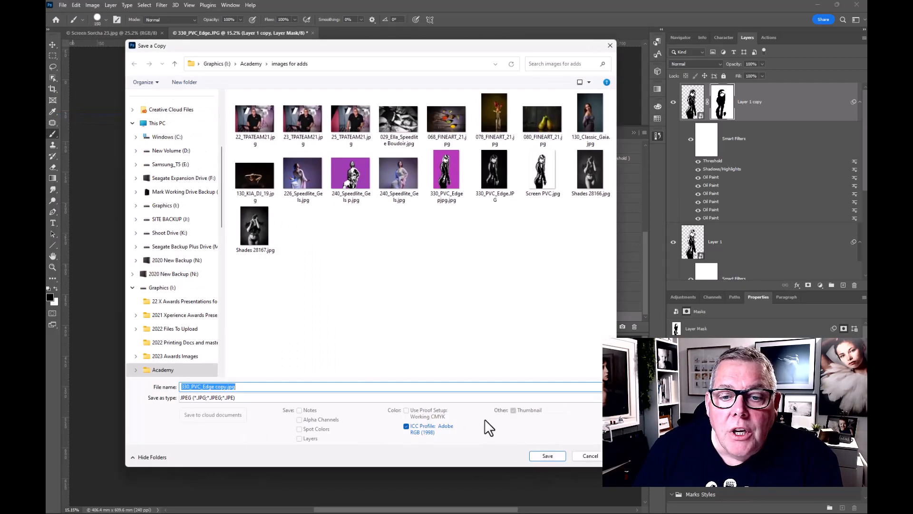
pyautogui.click(251, 387)
pyautogui.moveTo(228, 386); pyautogui.dragTo(199, 383)
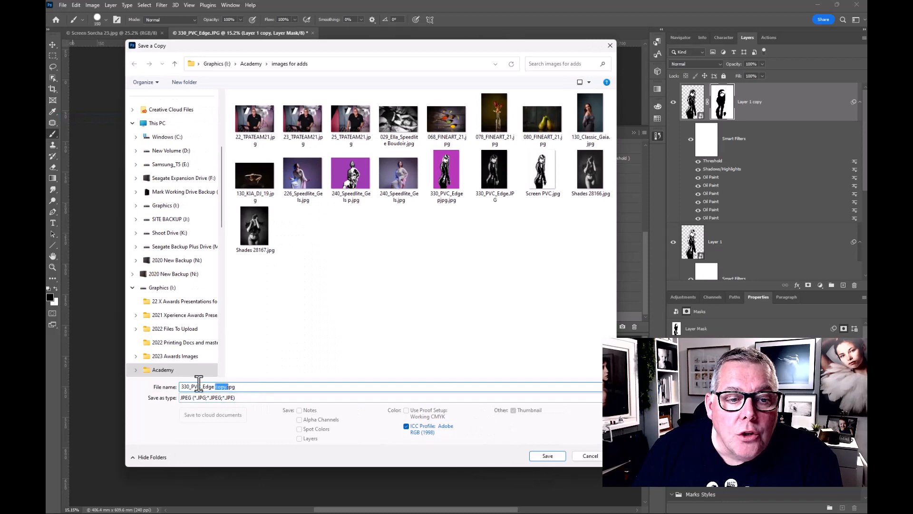
pyautogui.hotkey('ctrl', 'a')
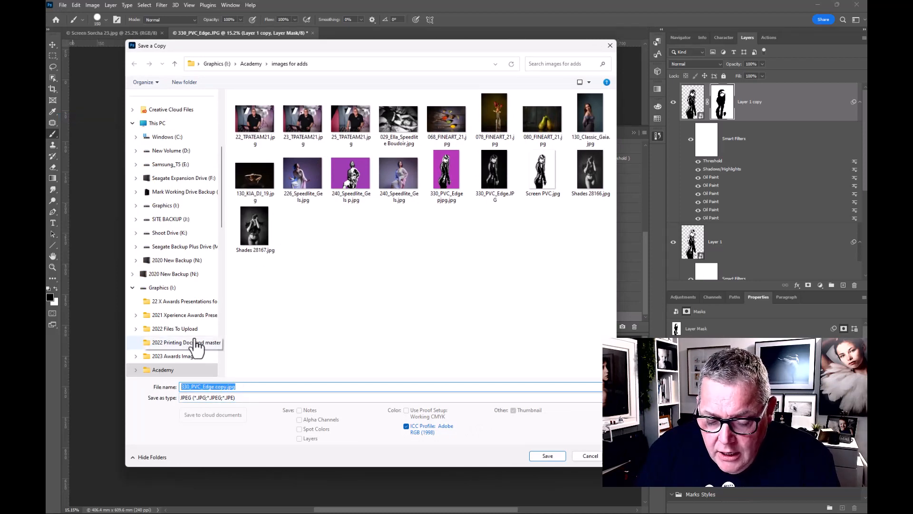
pyautogui.write('Print Screeen 1')
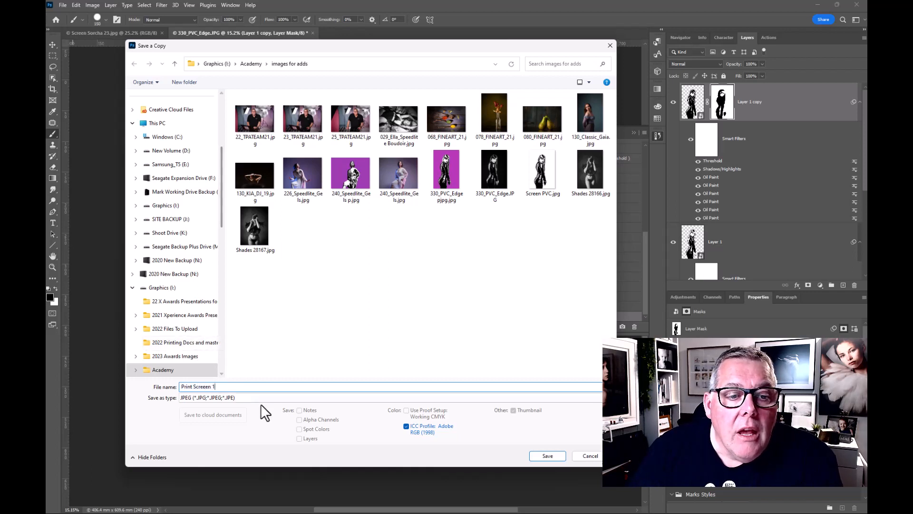
# Create a "Print Screen" folder inside images for adds, save the JPEG copy there at Maximum quality 10, and dismiss the sharing promotion.
pyautogui.click(181, 82)
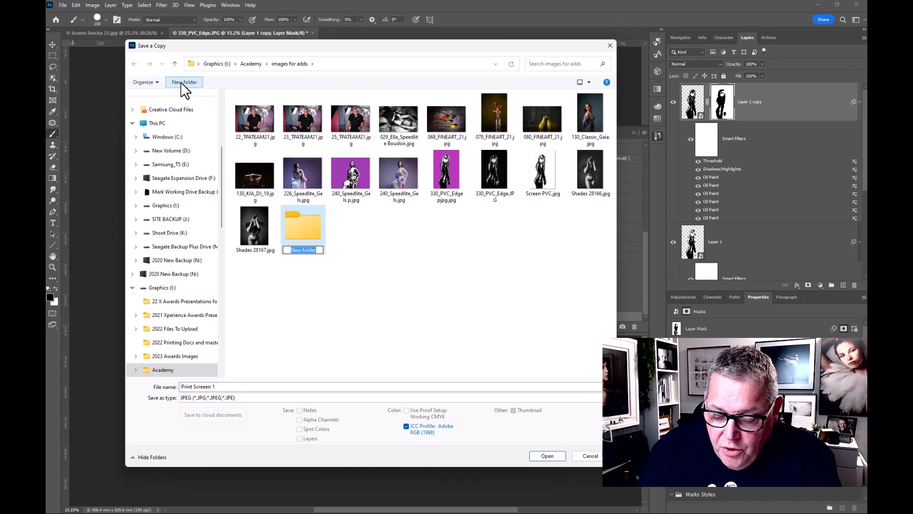
pyautogui.write('Print Screen')
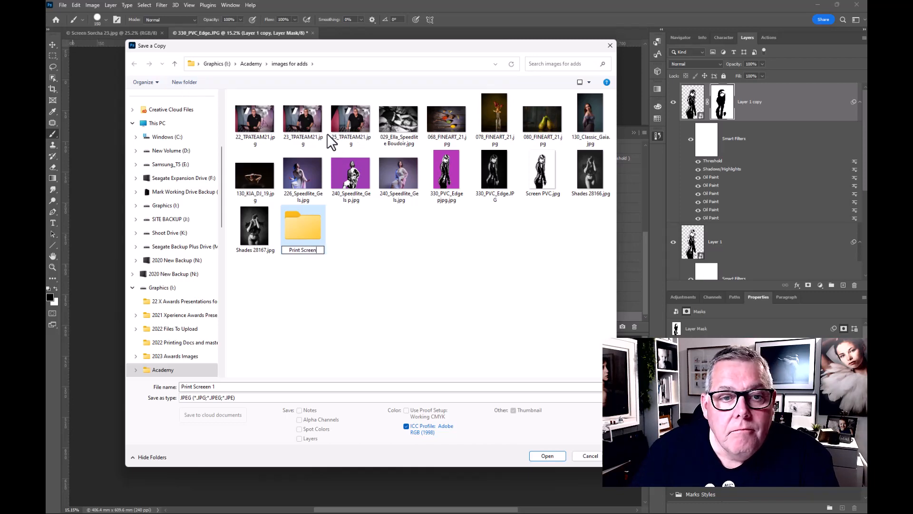
pyautogui.press('Return')
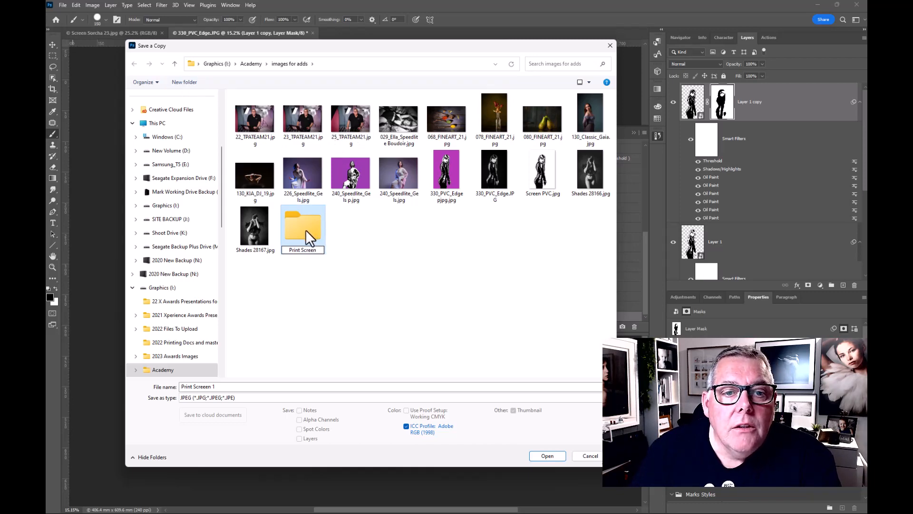
pyautogui.doubleClick(306, 229)
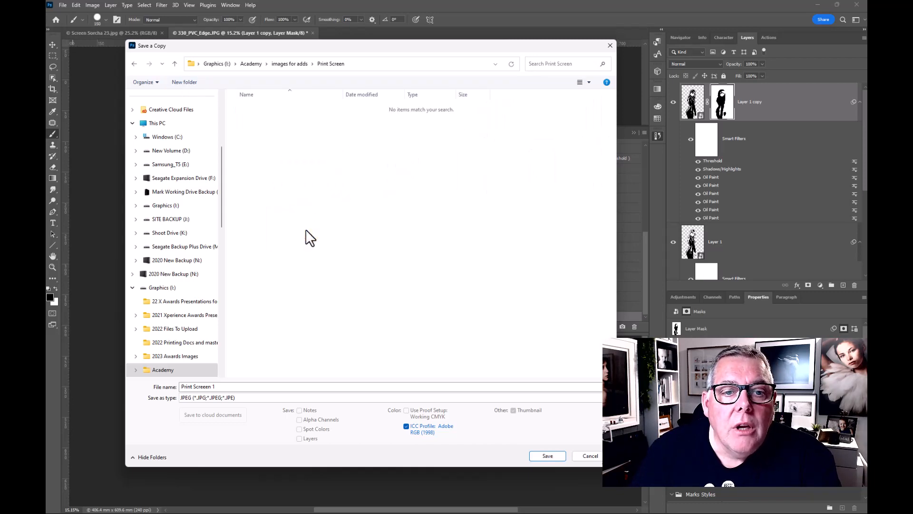
pyautogui.click(546, 456)
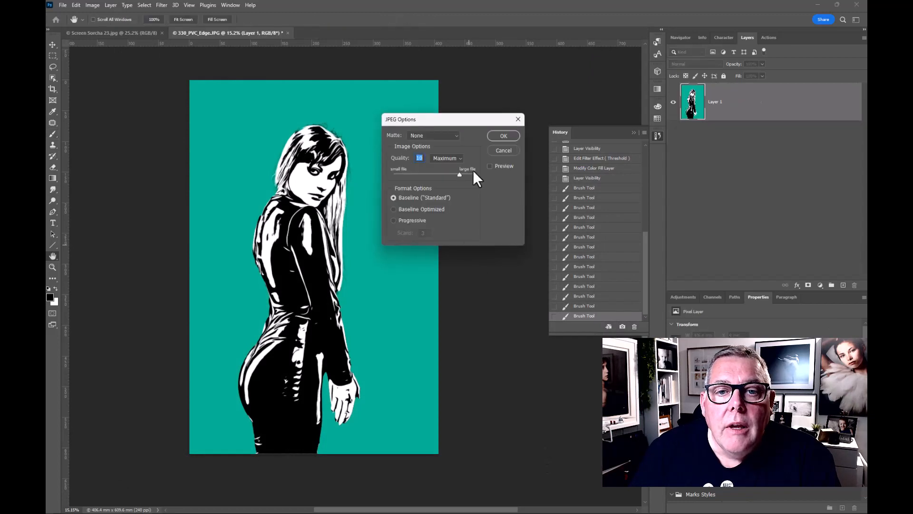
pyautogui.click(497, 137)
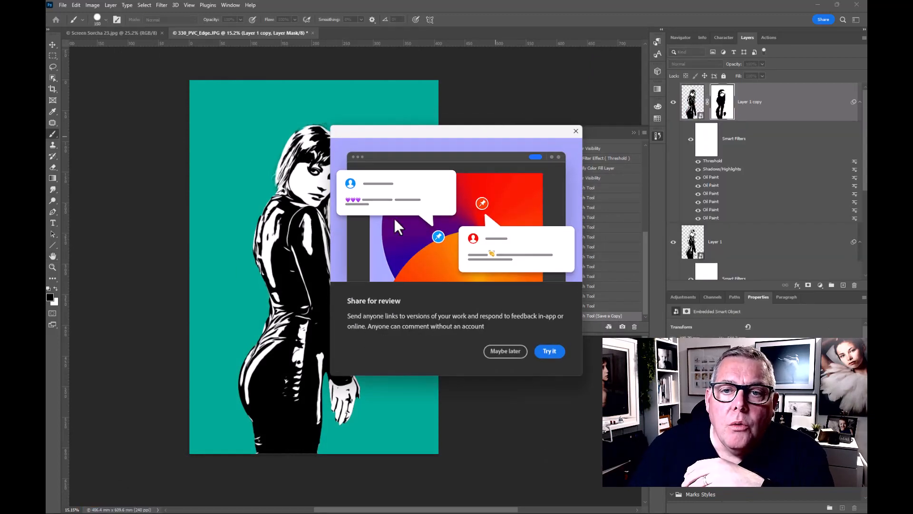
pyautogui.click(576, 131)
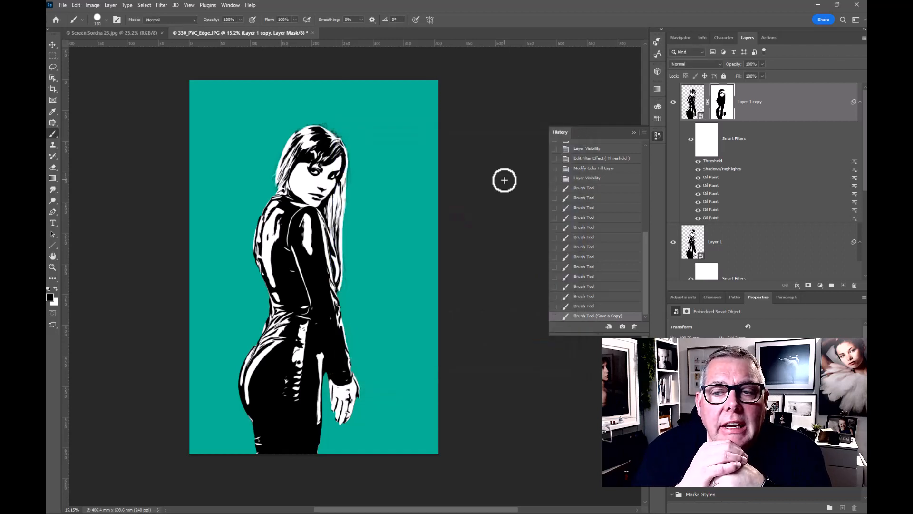
# Change the Color Fill 1 layer's background colour to ochre, #ae8f3b.
pyautogui.scroll(-3, 816, 208)
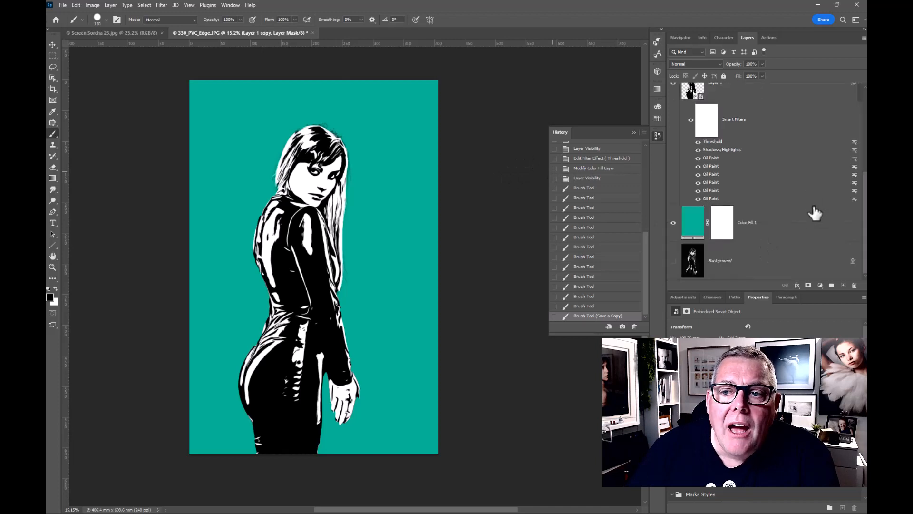
pyautogui.doubleClick(692, 229)
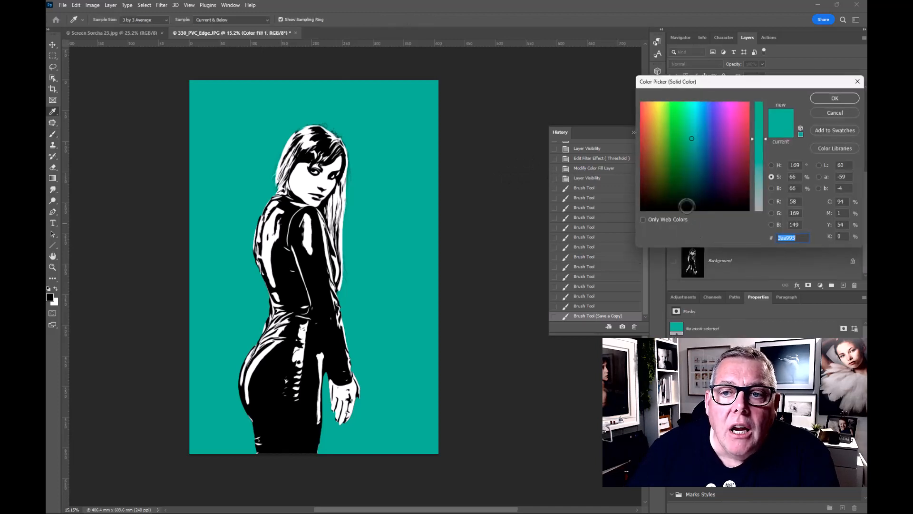
pyautogui.click(678, 141)
pyautogui.click(654, 137)
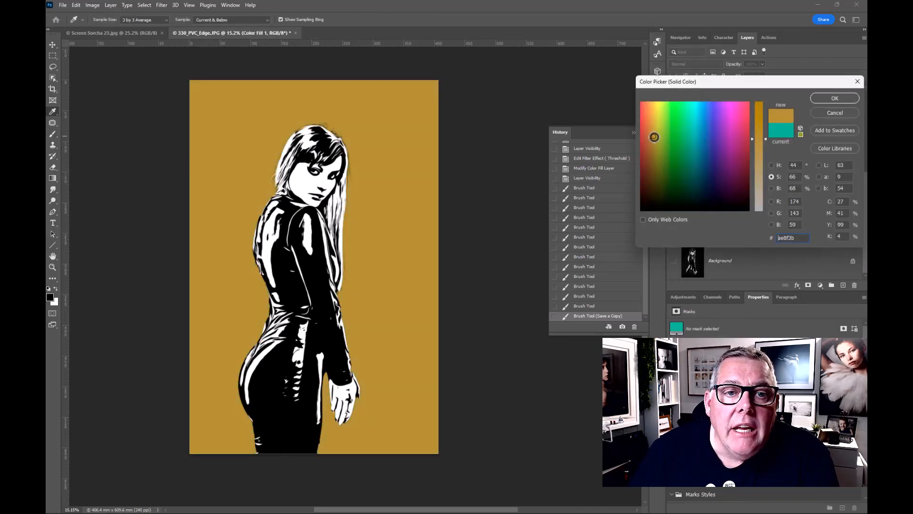
pyautogui.click(834, 99)
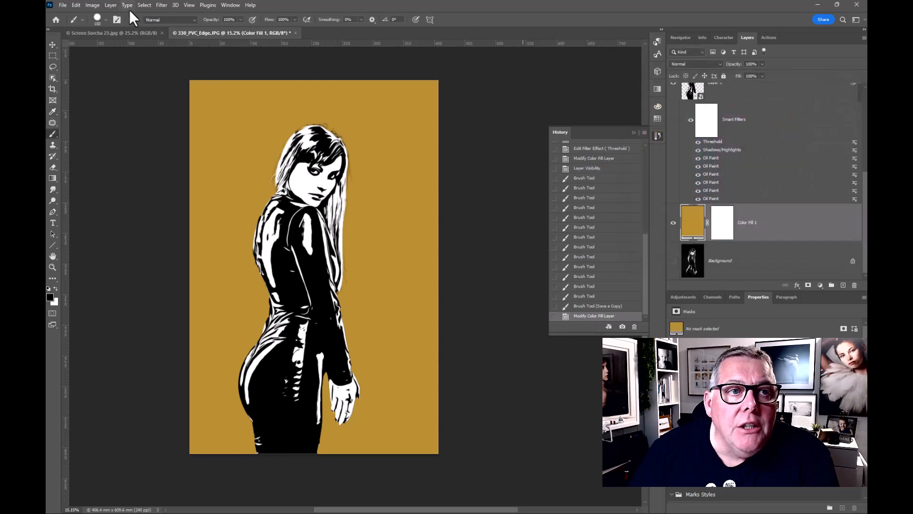
# Save a JPEG copy of the ochre version in the Print Screen folder as "Print Screeen 2.jpg", accepting the JPEG options.
pyautogui.click(63, 6)
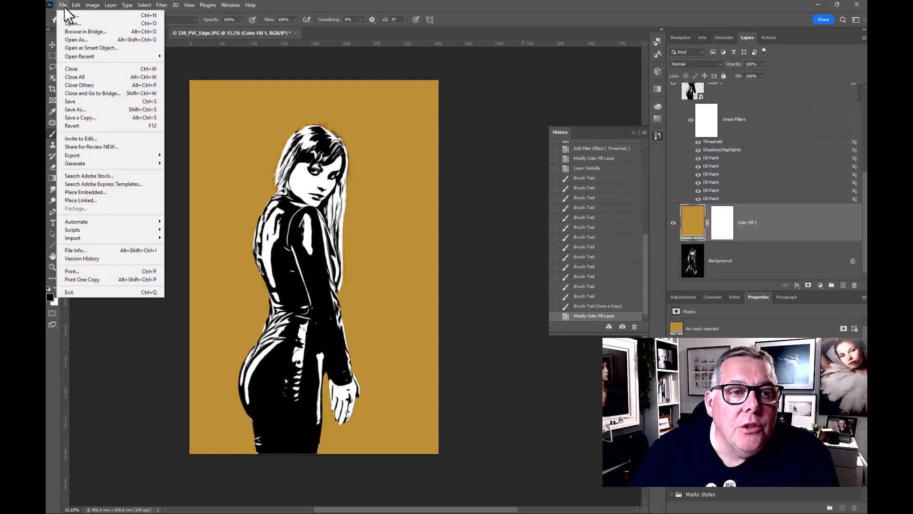
pyautogui.click(67, 117)
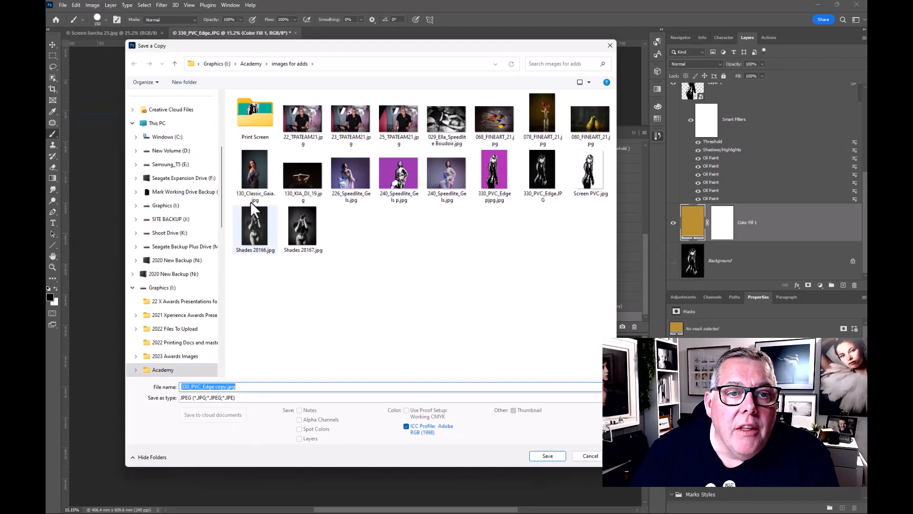
pyautogui.click(256, 115)
pyautogui.doubleClick(256, 114)
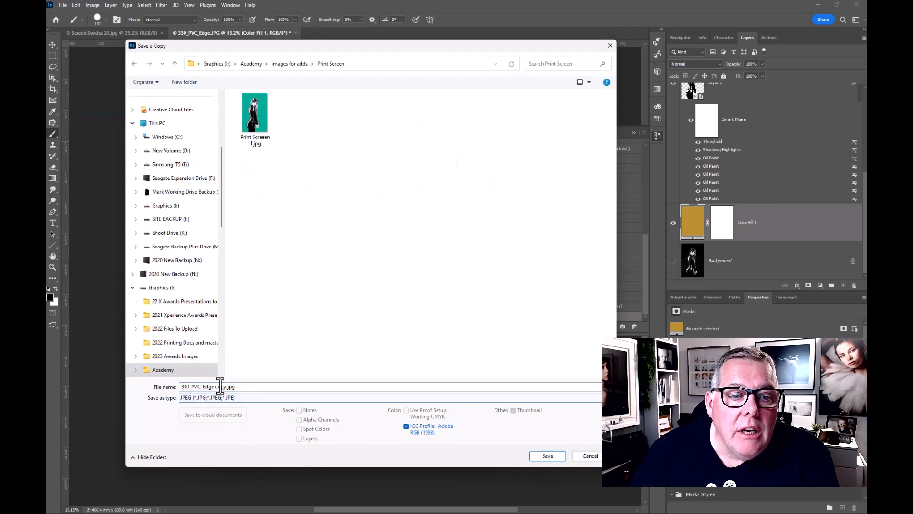
pyautogui.click(238, 114)
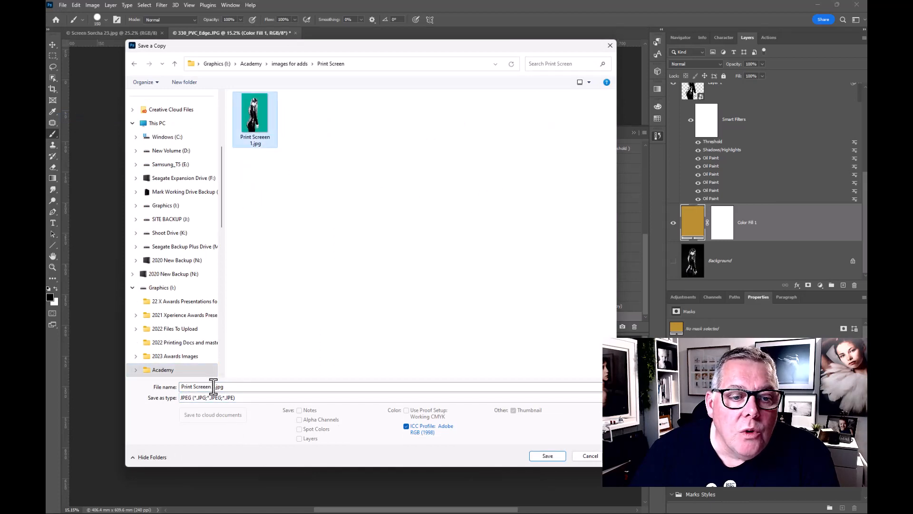
pyautogui.click(221, 386)
pyautogui.click(215, 387)
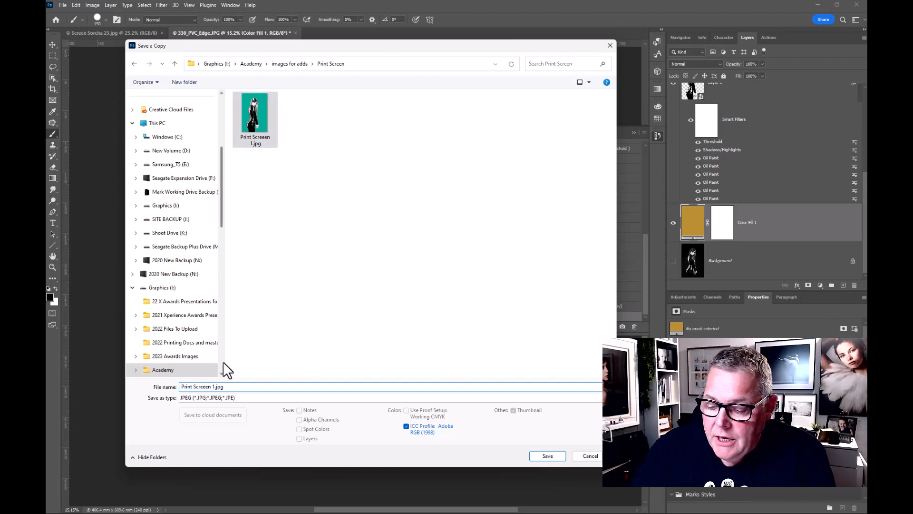
pyautogui.press('BackSpace')
pyautogui.write('2')
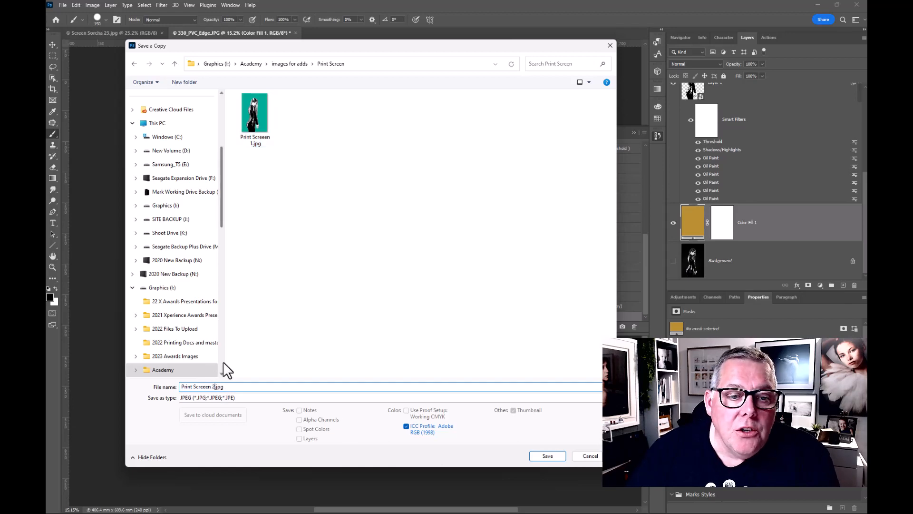
pyautogui.click(542, 455)
pyautogui.click(509, 136)
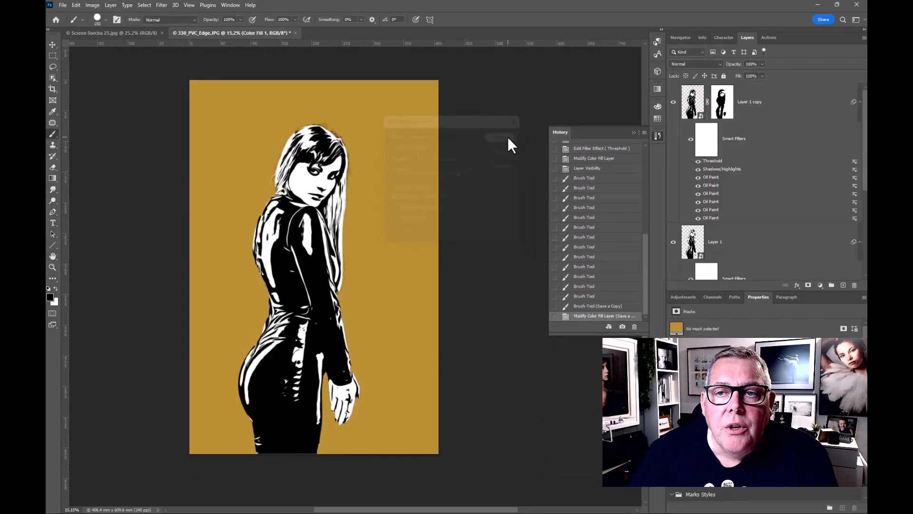
# Change the Color Fill 1 layer's background colour to pinkish red, #b93f62.
pyautogui.scroll(-3, 753, 264)
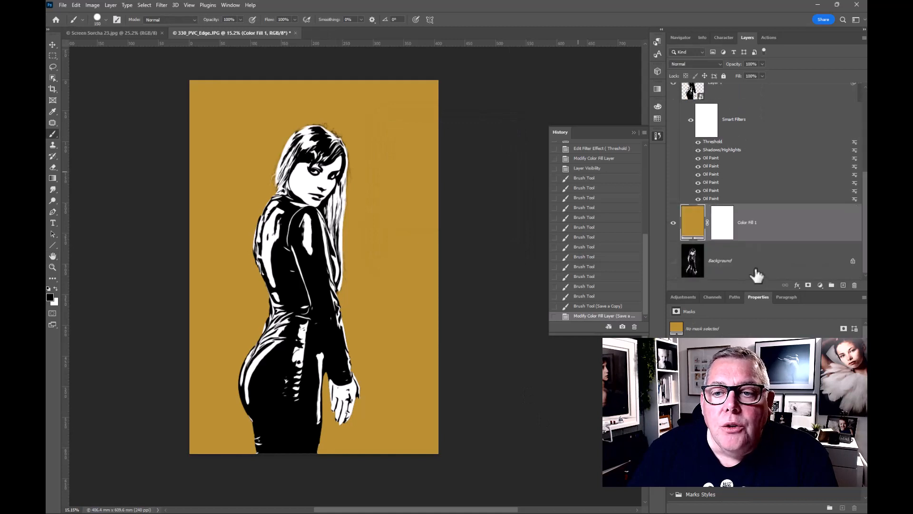
pyautogui.doubleClick(693, 224)
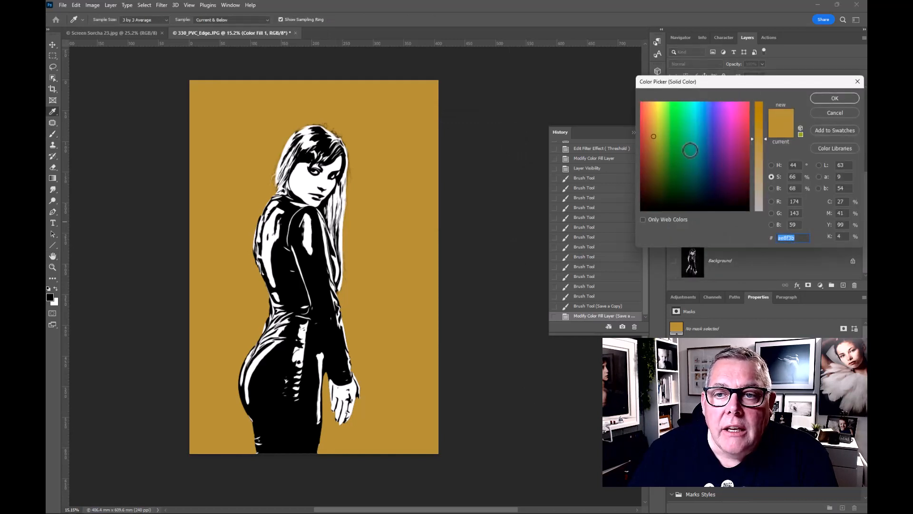
pyautogui.click(734, 138)
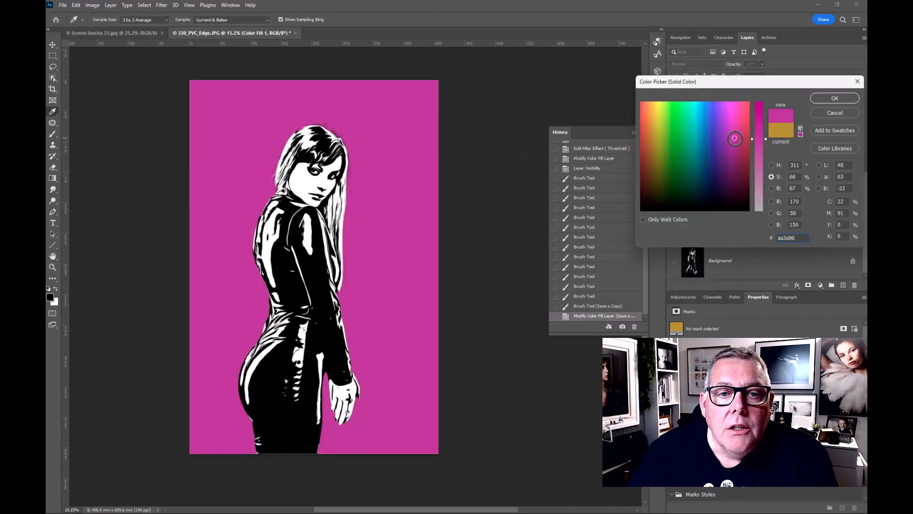
pyautogui.click(745, 132)
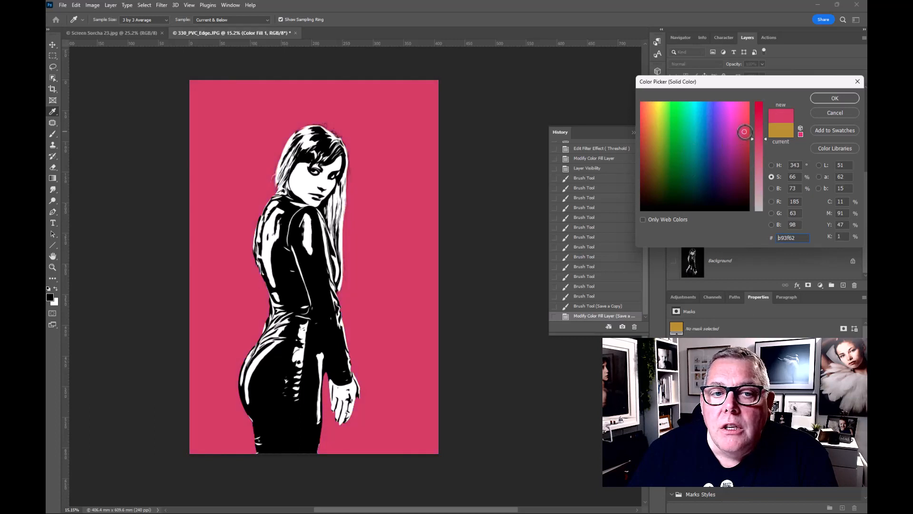
pyautogui.click(834, 98)
# Save a JPEG copy of the pinkish-red version in the Print Screen folder as "Print Screeen 3.jpg", accepting the JPEG options.
pyautogui.click(67, 4)
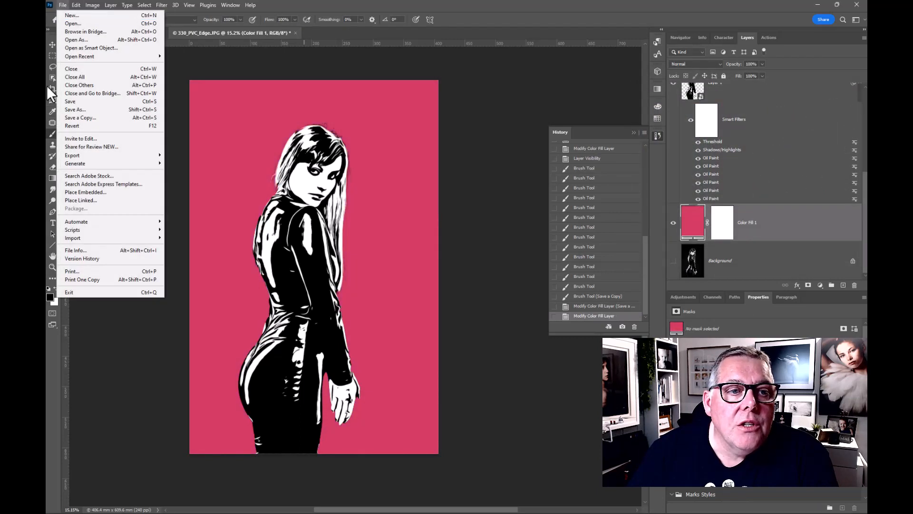
pyautogui.click(93, 116)
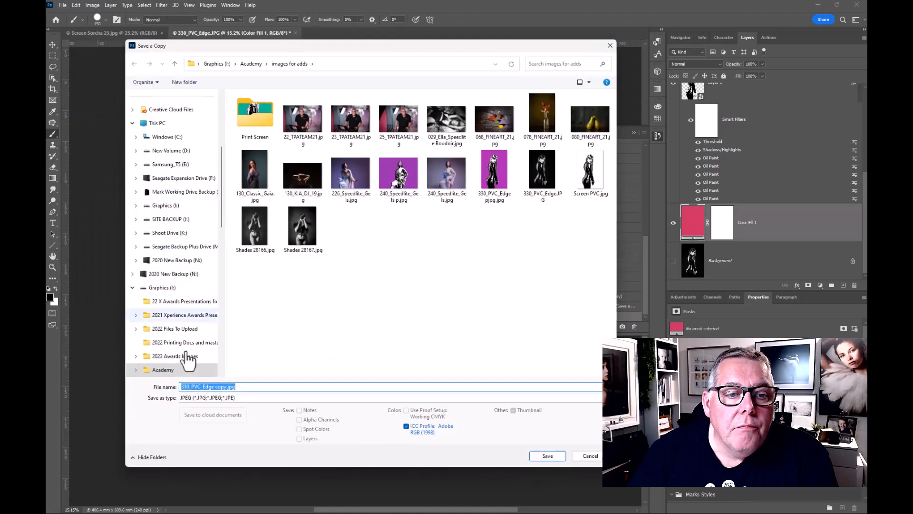
pyautogui.doubleClick(262, 124)
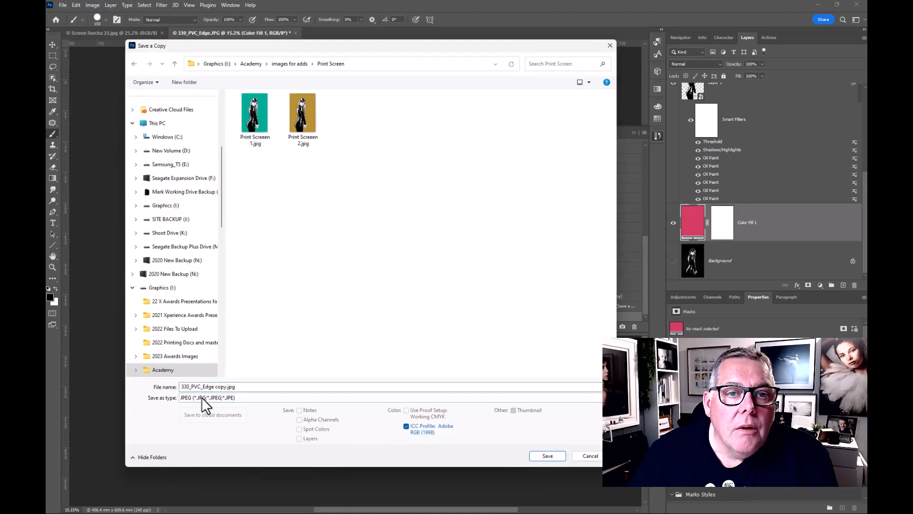
pyautogui.click(303, 118)
pyautogui.click(214, 388)
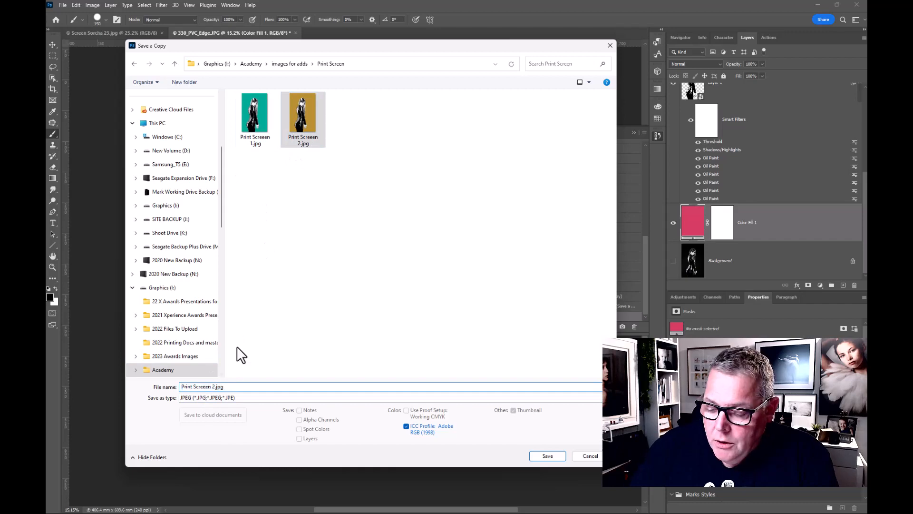
pyautogui.press('BackSpace')
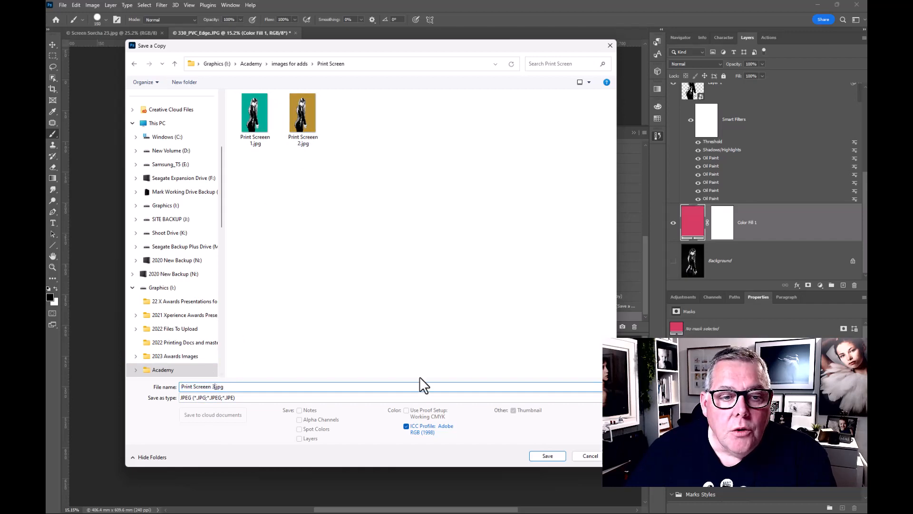
pyautogui.click(545, 454)
pyautogui.click(494, 136)
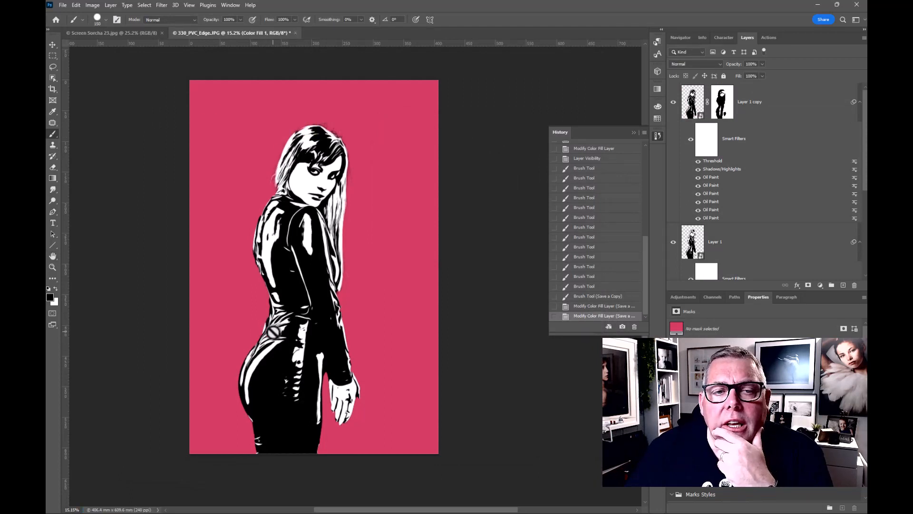
# Save the layered document as a PSD in the Print Screen folder, named "print screen" followed by the model's first name, accepting the format options.
pyautogui.click(62, 5)
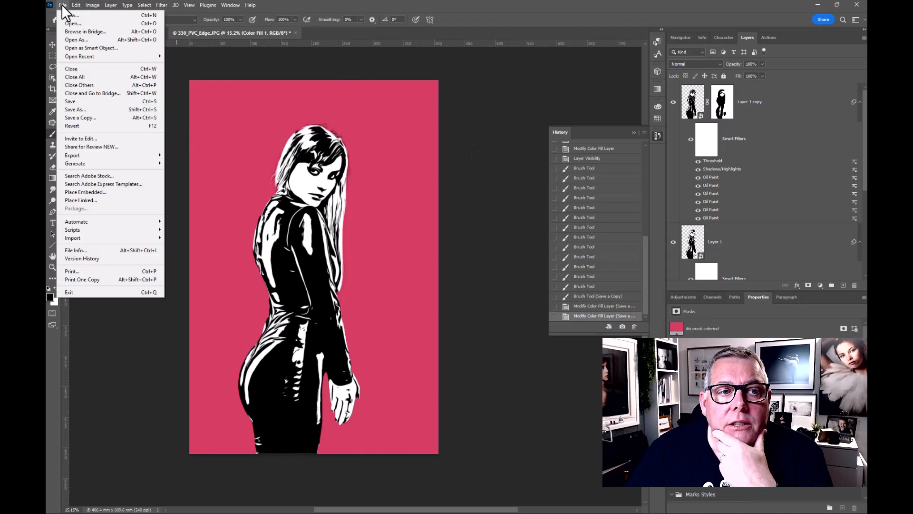
pyautogui.click(78, 101)
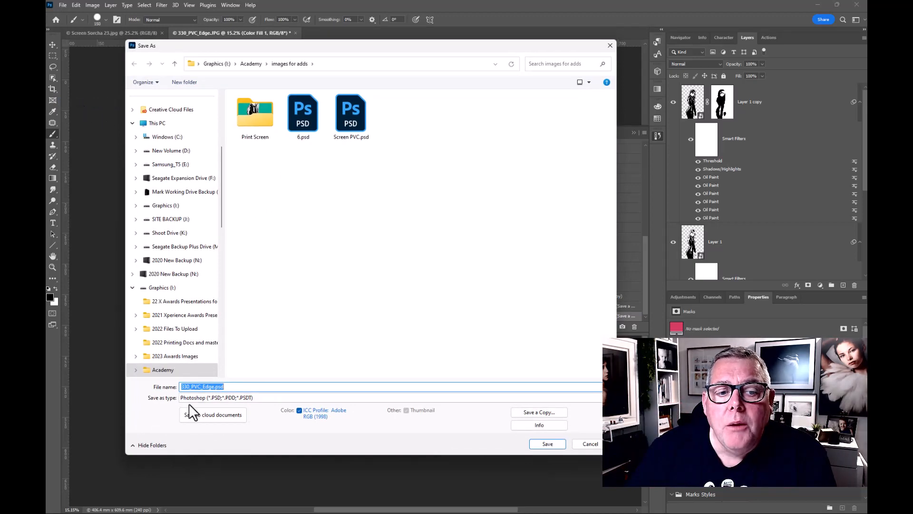
pyautogui.doubleClick(256, 107)
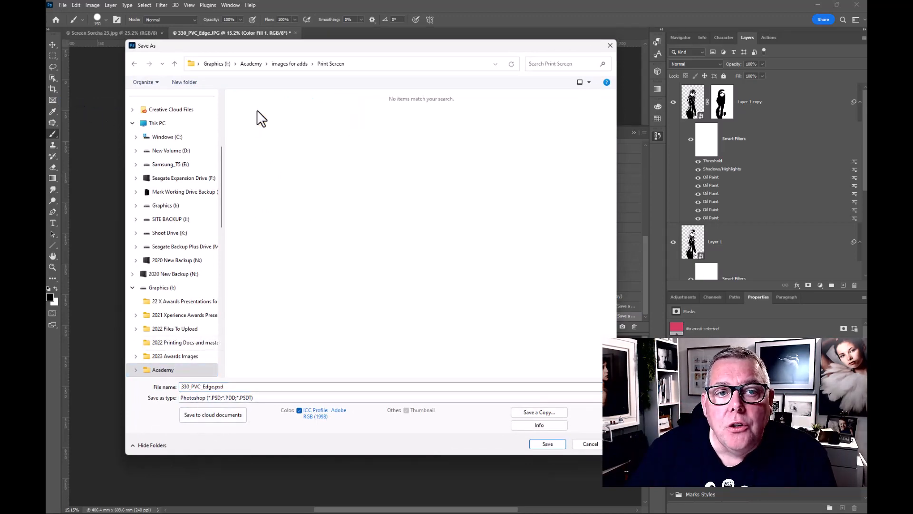
pyautogui.click(235, 385)
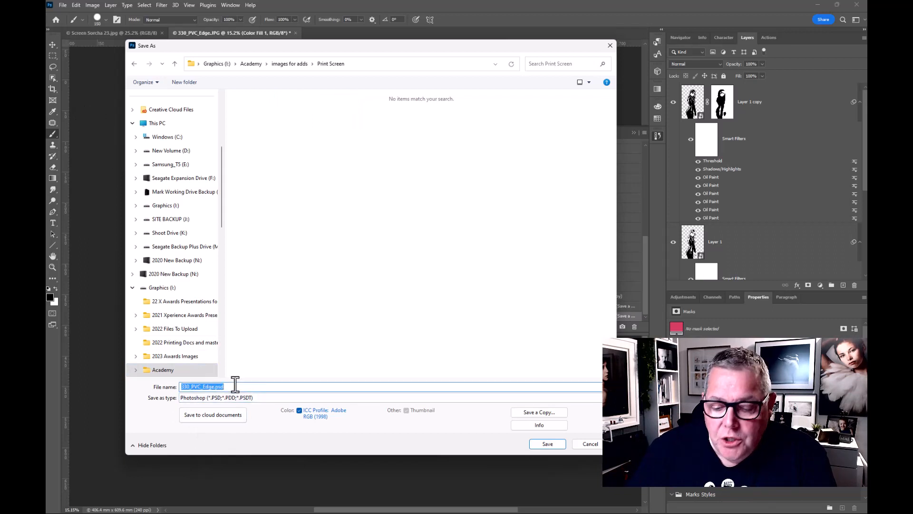
pyautogui.write('print s')
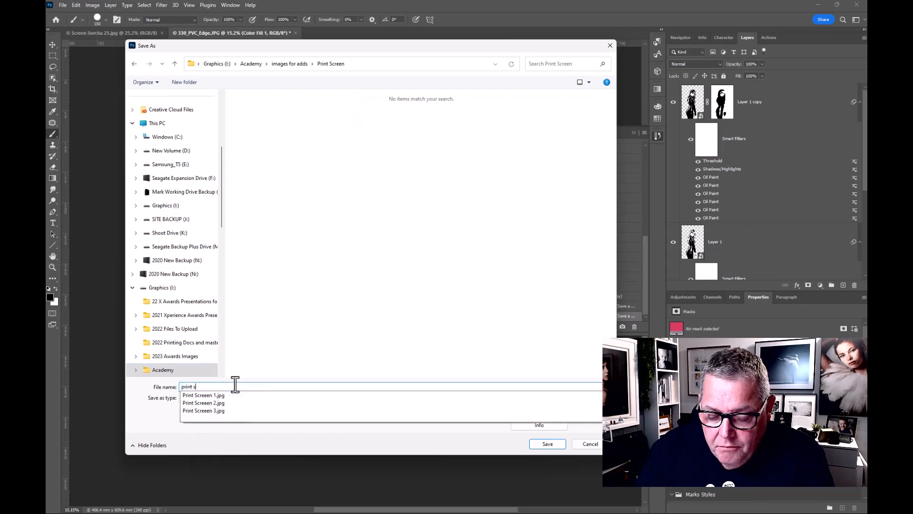
pyautogui.write('creenn')
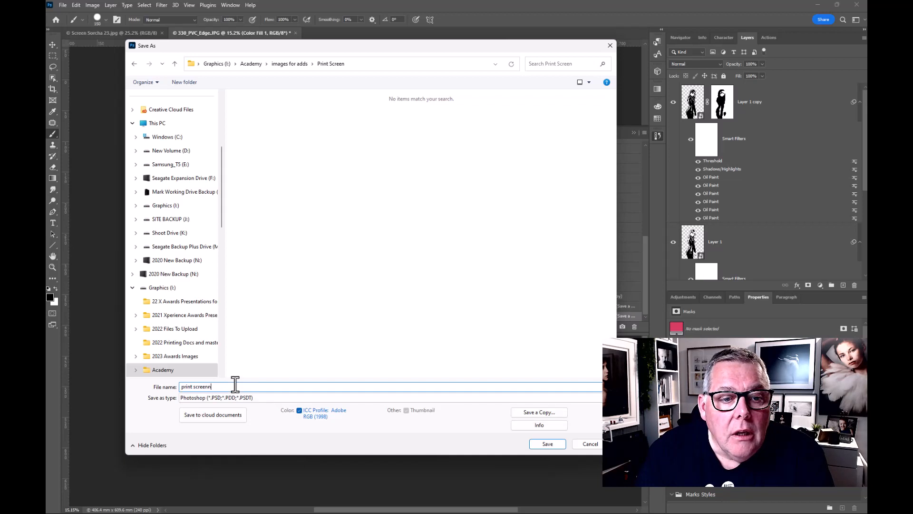
pyautogui.press('BackSpace')
pyautogui.press('BackSpace')
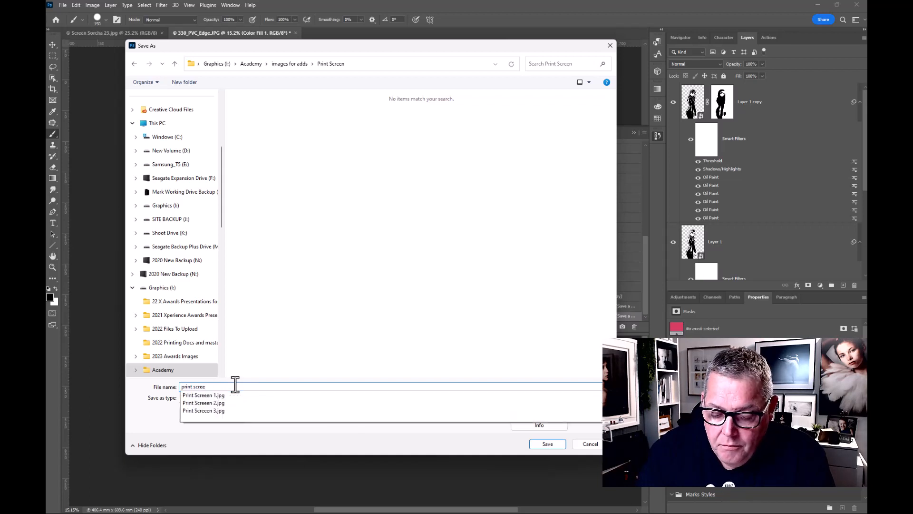
pyautogui.write('n Kelsie')
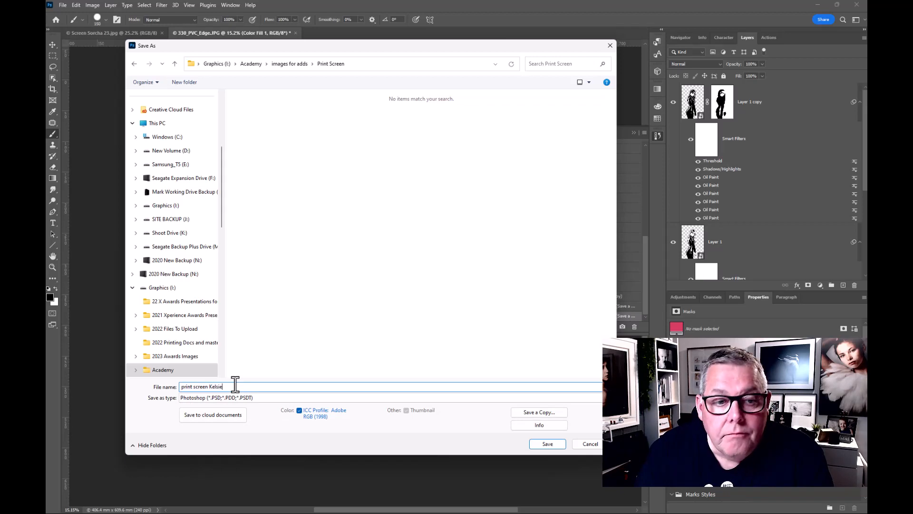
pyautogui.click(556, 444)
pyautogui.click(550, 150)
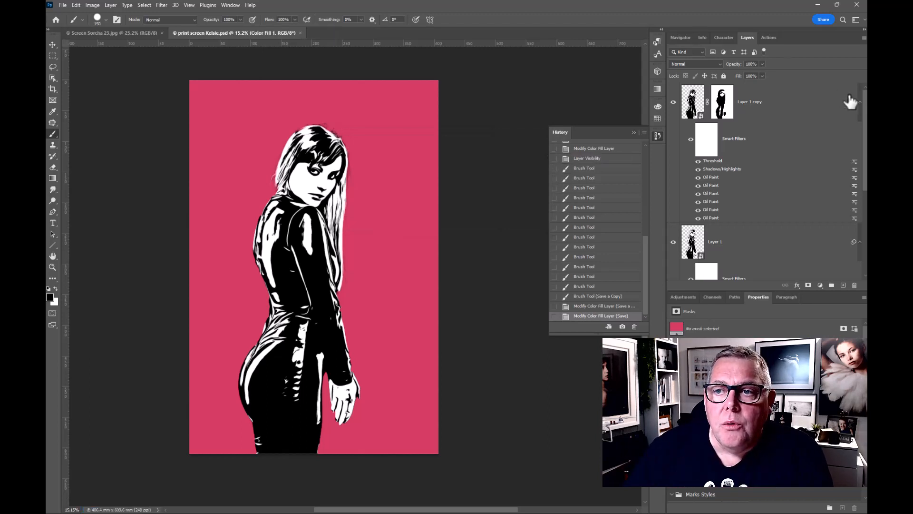
# Collapse the smart filter lists of Layer 1 copy and Layer 1, and save the PSD again.
pyautogui.click(858, 102)
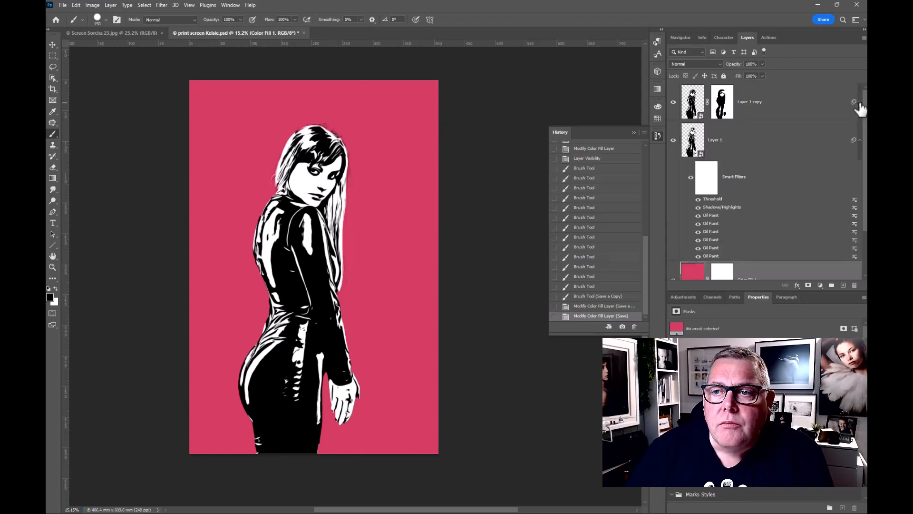
pyautogui.click(860, 140)
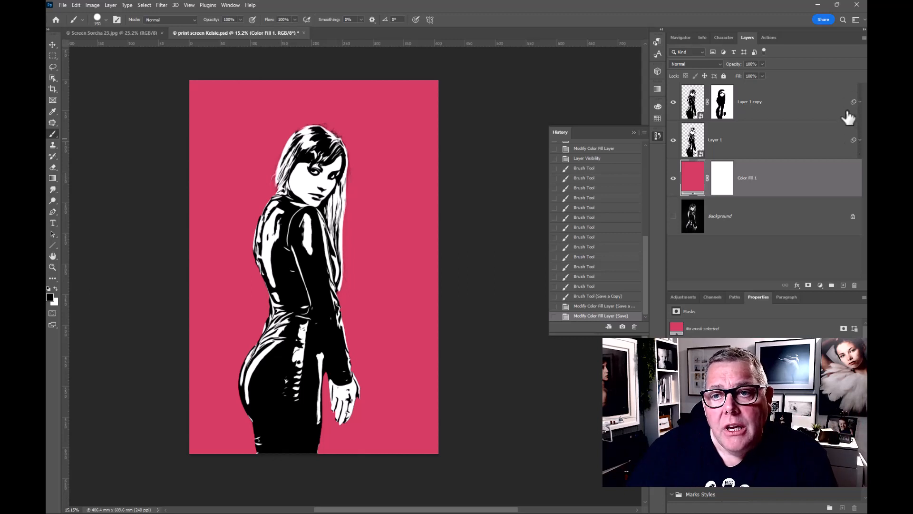
pyautogui.click(859, 141)
pyautogui.click(859, 141)
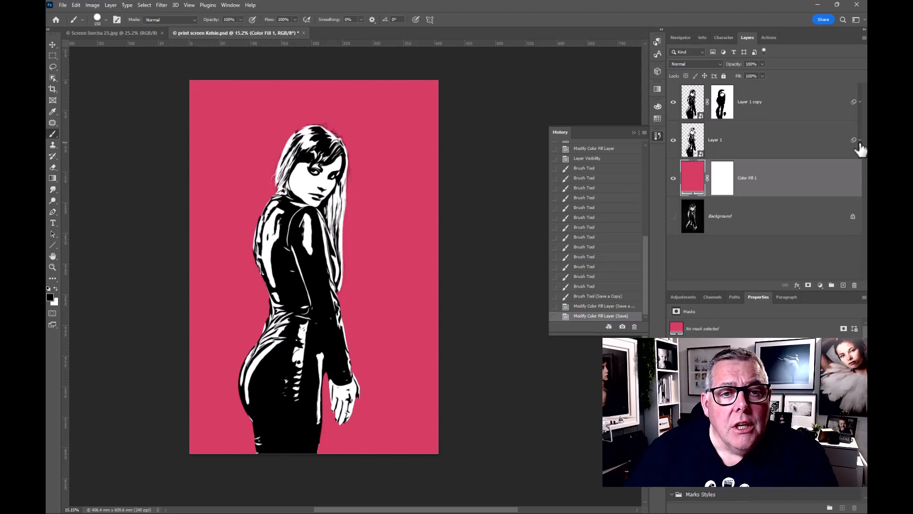
pyautogui.click(63, 6)
pyautogui.click(85, 102)
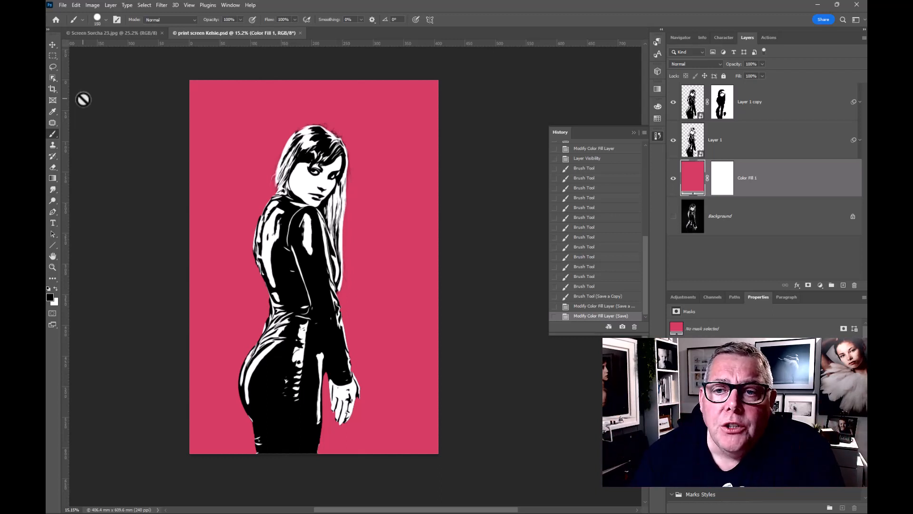
# Hide the Color Fill 1 background and stamp the visible figure layers into a new layer above Layer 1 copy.
pyautogui.click(672, 179)
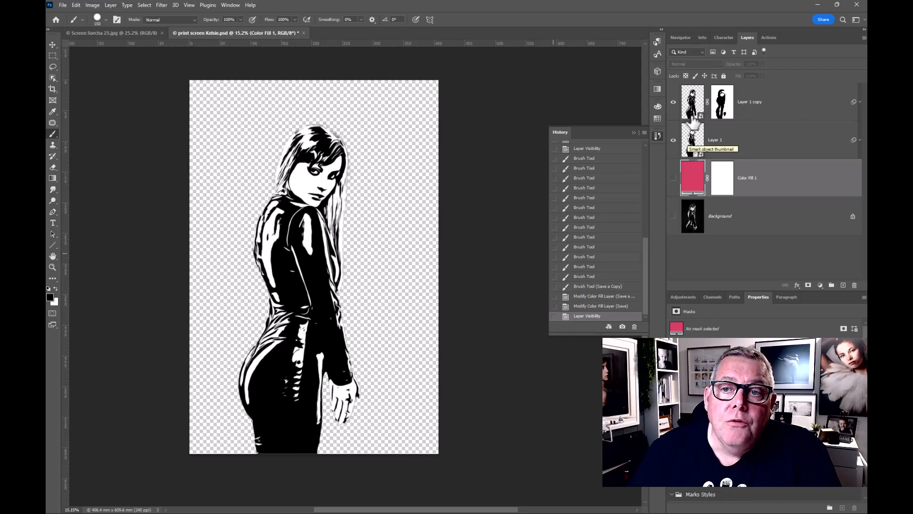
pyautogui.moveTo(673, 102); pyautogui.dragTo(673, 138)
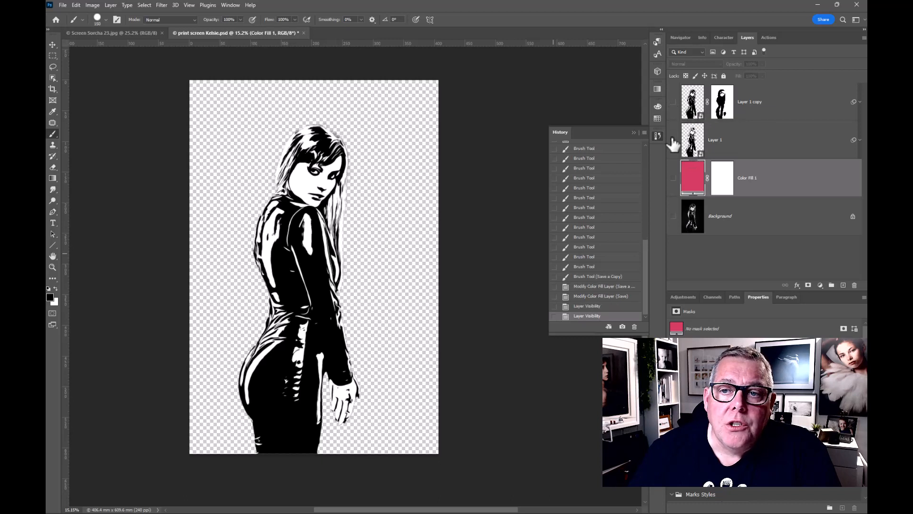
pyautogui.click(673, 143)
pyautogui.click(673, 102)
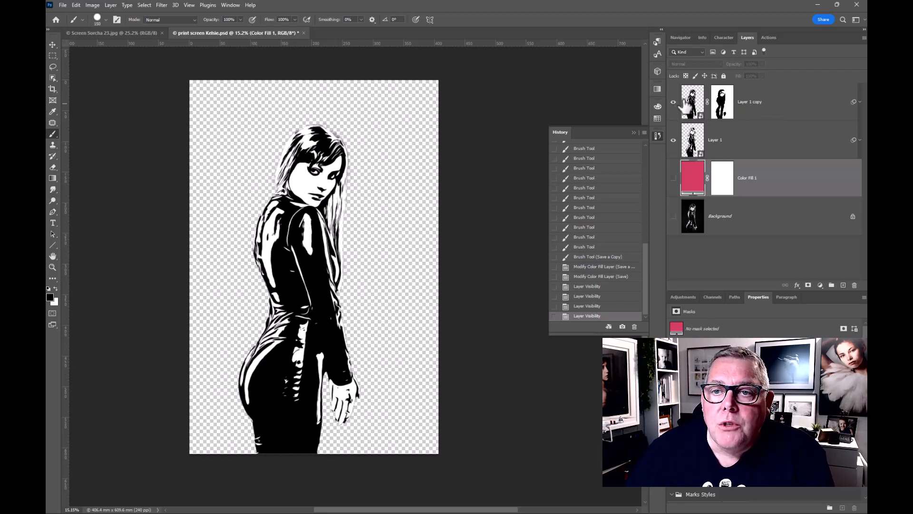
pyautogui.click(684, 105)
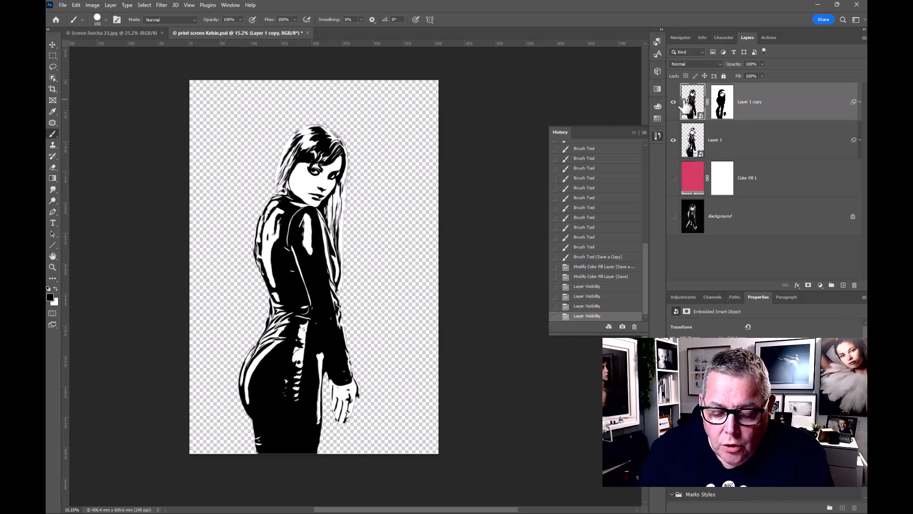
pyautogui.hotkey('ctrl', 'shift', 'alt', 'e')
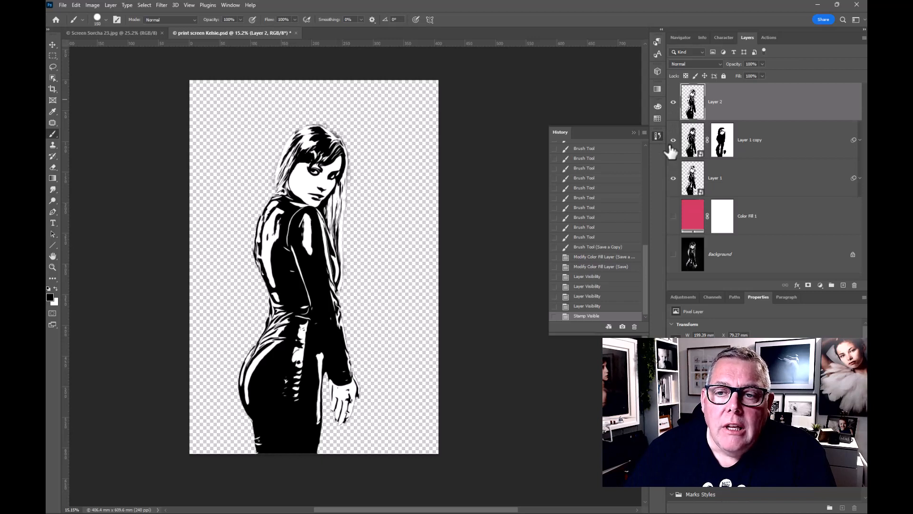
# Show Color Fill 1, stamp the figure with its pinkish-red background into a new top layer, and hide that layer and the fill.
pyautogui.click(673, 217)
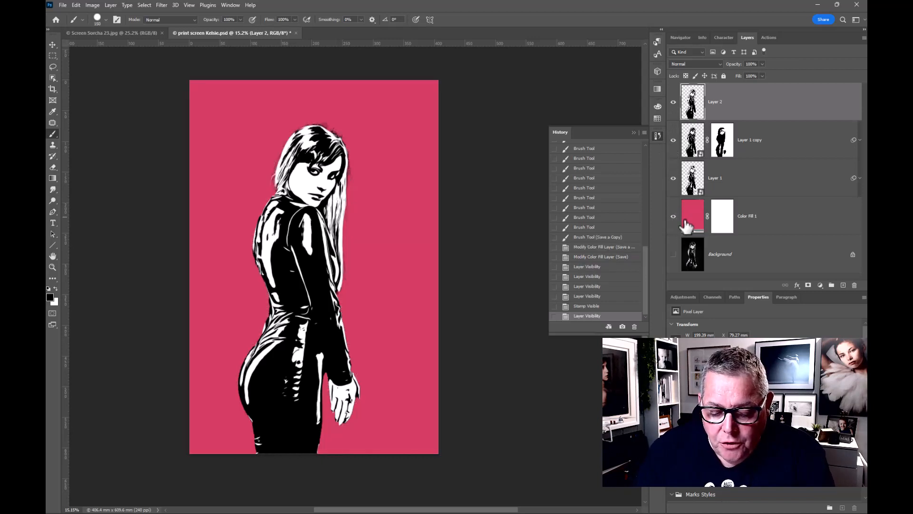
pyautogui.hotkey('ctrl', 'shift', 'alt', 'e')
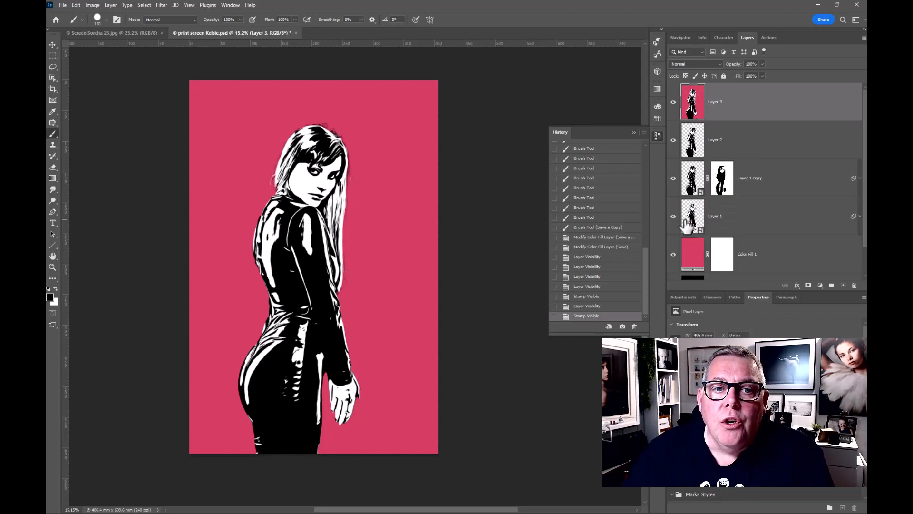
pyautogui.click(673, 102)
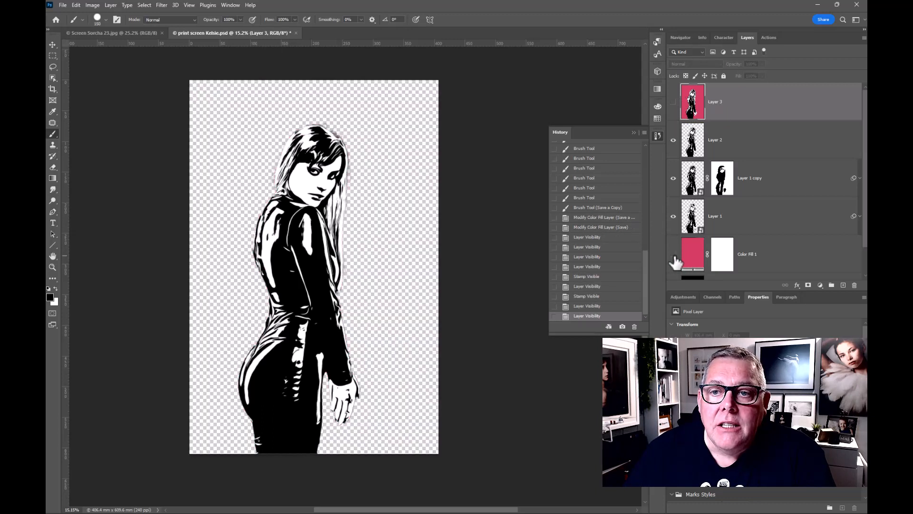
pyautogui.click(673, 253)
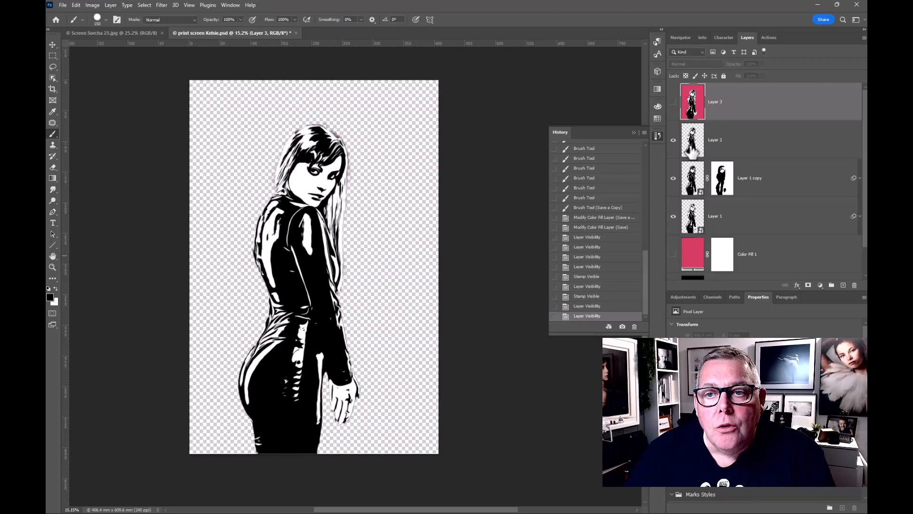
# Copy the whole of Layer 2 and paste it into a new transparent document using the Clipboard preset, 1884 x 5143 px at 240 ppi.
pyautogui.click(691, 153)
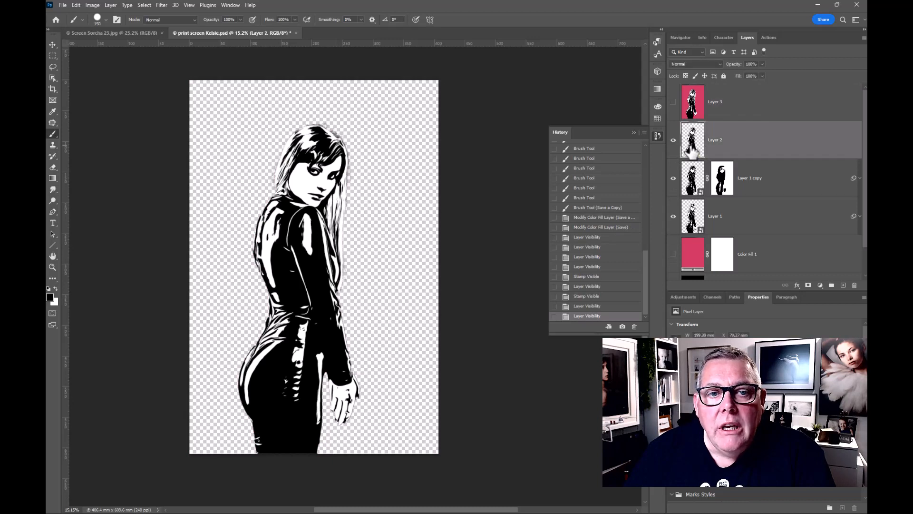
pyautogui.hotkey('ctrl', 'a')
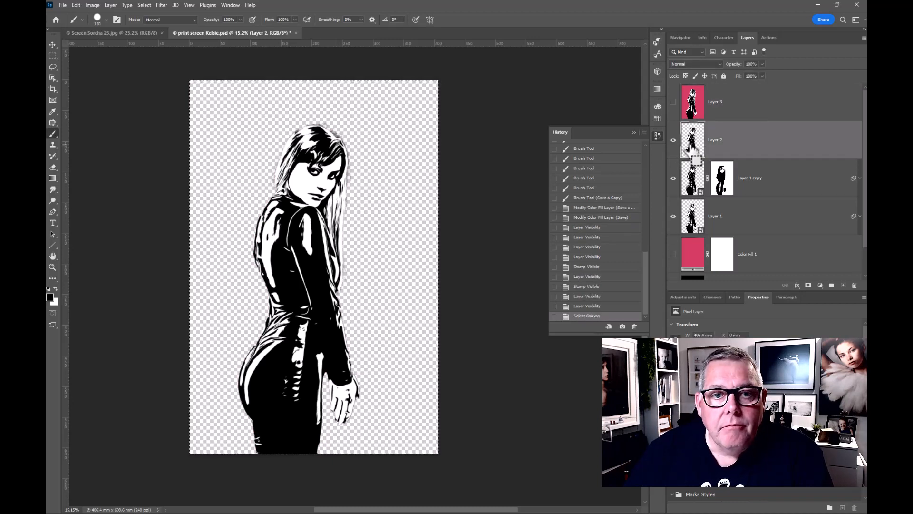
pyautogui.click(63, 5)
pyautogui.click(64, 15)
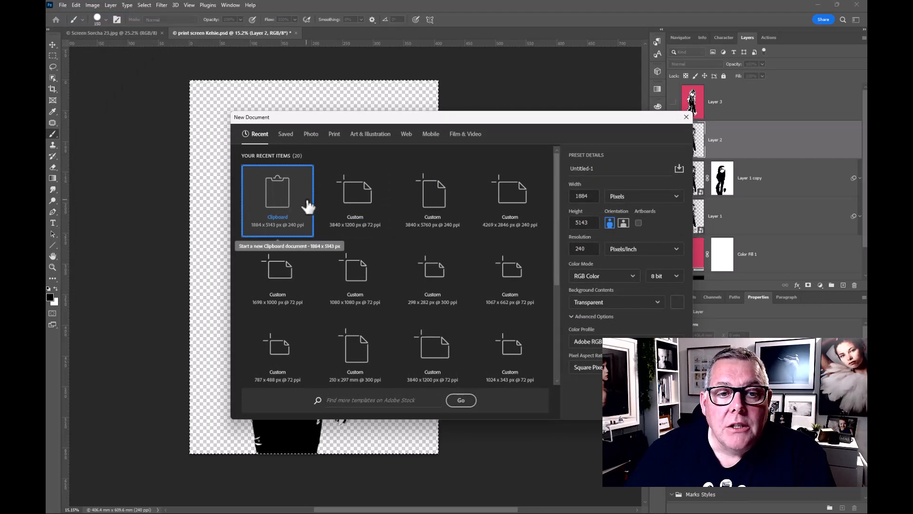
pyautogui.click(626, 400)
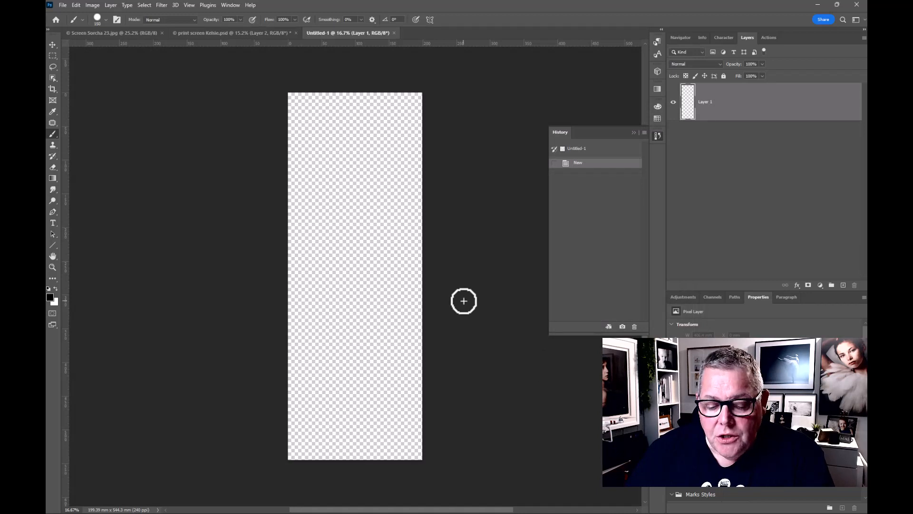
pyautogui.hotkey('ctrl', 'v')
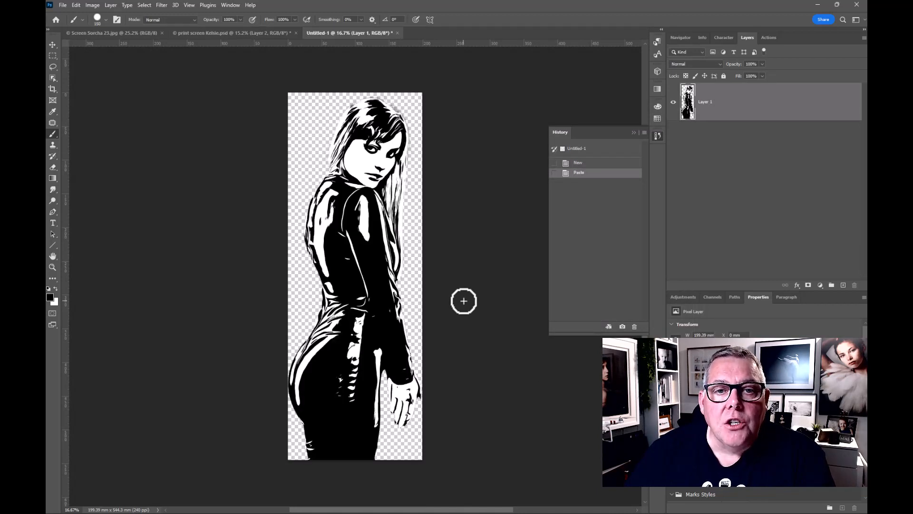
# Clear the Crop tool's square ratio, set it to W x H x Resolution without values, and undo the square crop.
pyautogui.scroll(-4, 464, 300)
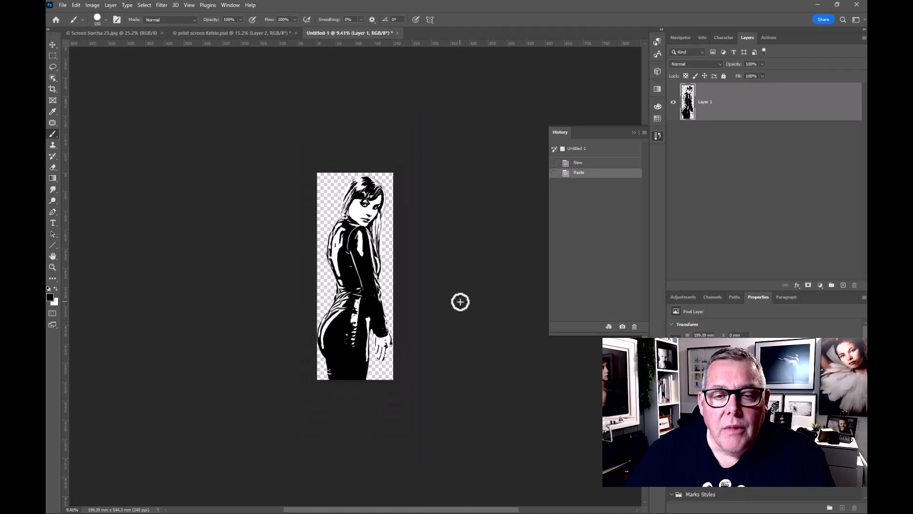
pyautogui.scroll(-1, 460, 301)
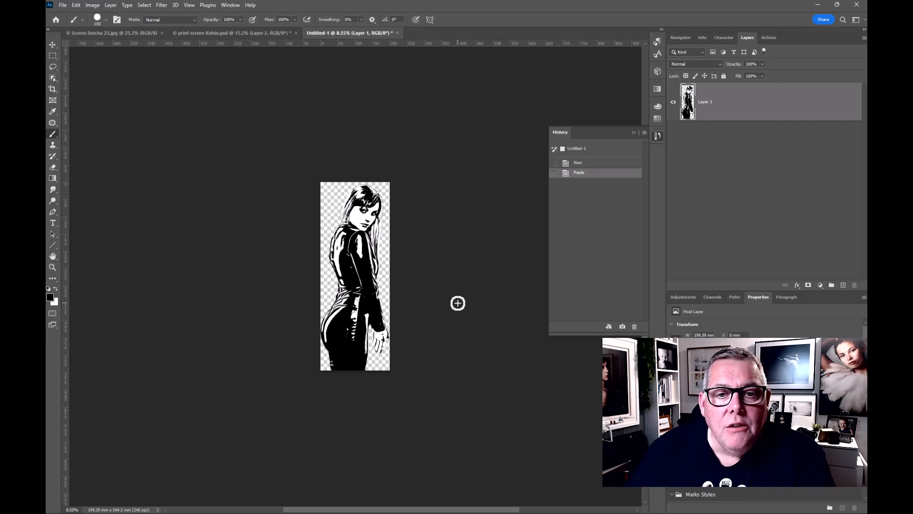
pyautogui.press('c')
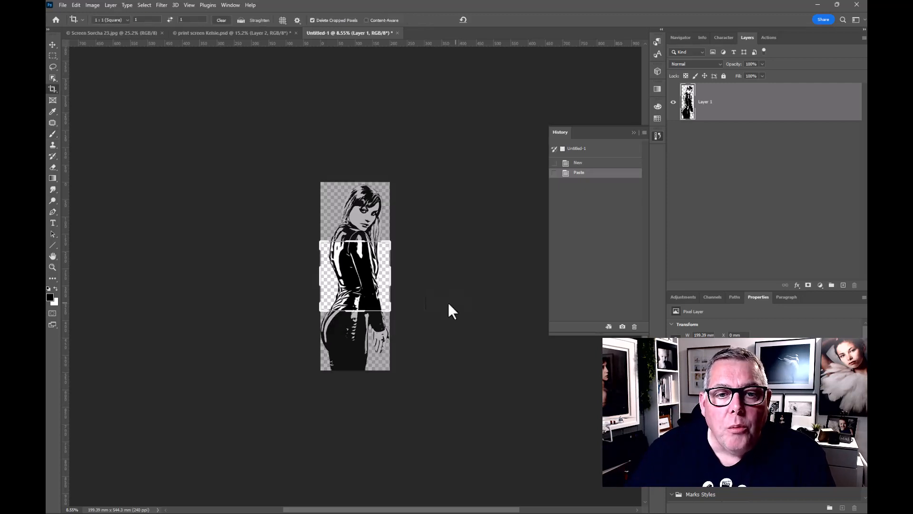
pyautogui.click(221, 20)
pyautogui.click(112, 21)
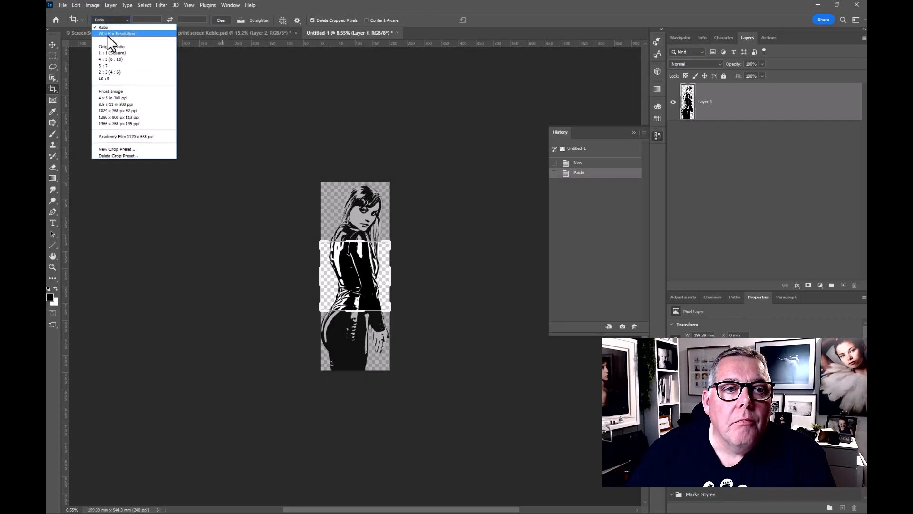
pyautogui.click(107, 34)
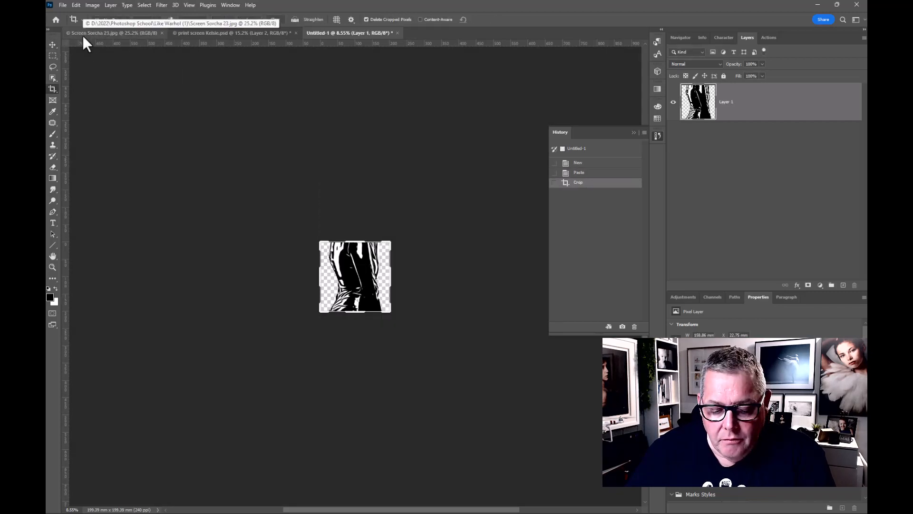
pyautogui.hotkey('ctrl', 'z')
# Extend the canvas with the Crop tool on both sides and above the figure to about 1221 x 591 mm.
pyautogui.moveTo(394, 337); pyautogui.dragTo(490, 343)
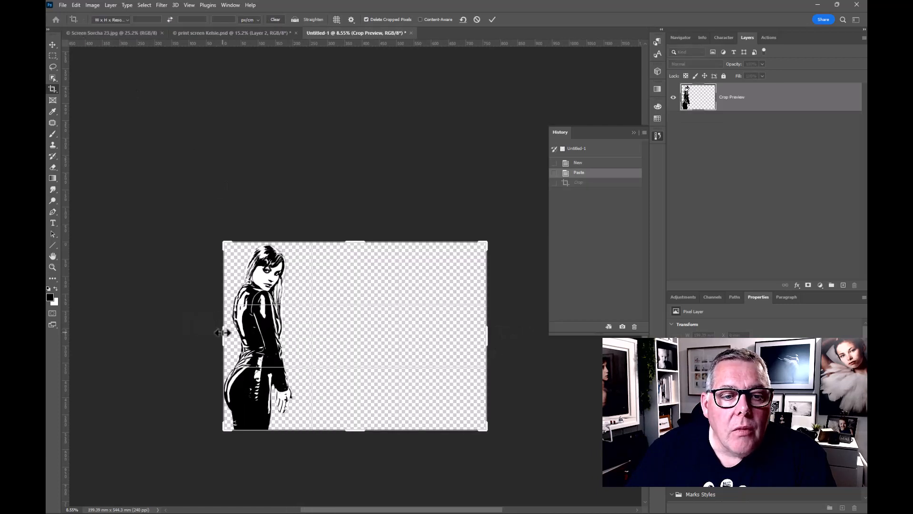
pyautogui.moveTo(223, 332); pyautogui.dragTo(157, 327)
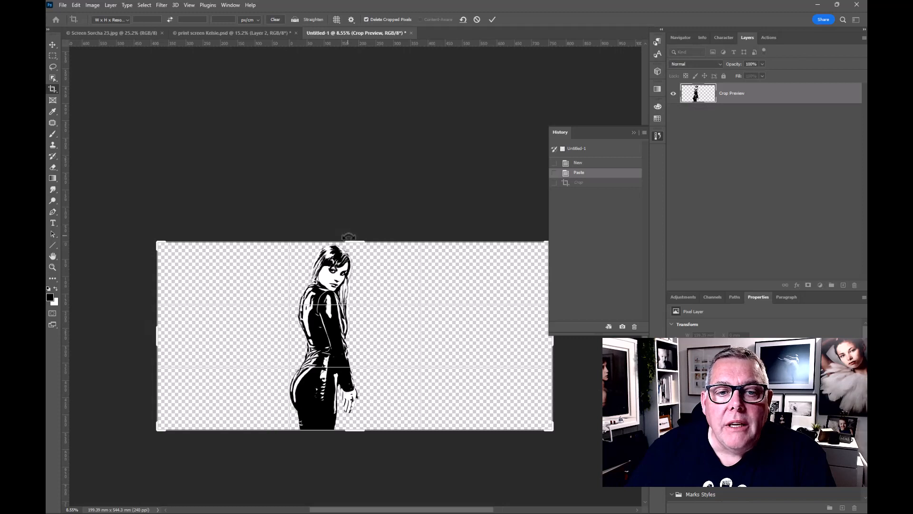
pyautogui.moveTo(349, 241); pyautogui.dragTo(351, 233)
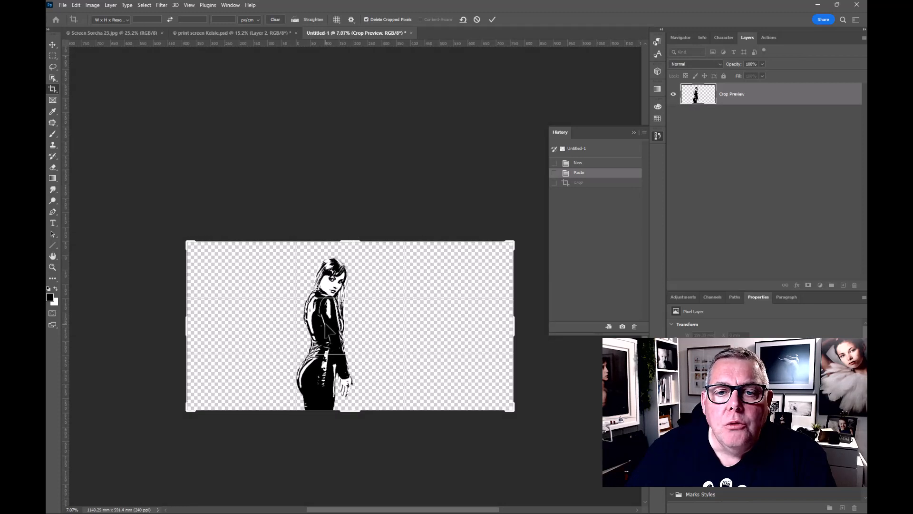
pyautogui.moveTo(513, 323); pyautogui.dragTo(525, 323)
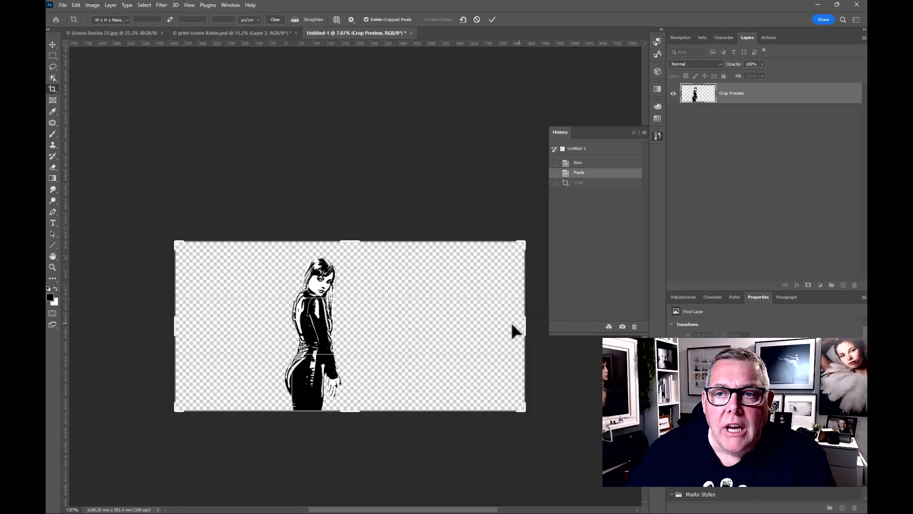
pyautogui.press('Return')
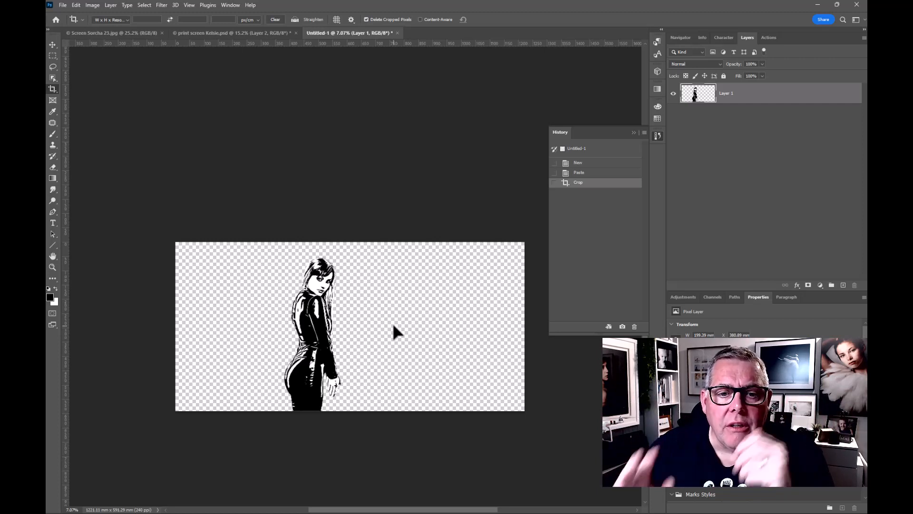
# Duplicate the figure five times into an evenly spaced, aligned row of six across the canvas.
pyautogui.click(53, 44)
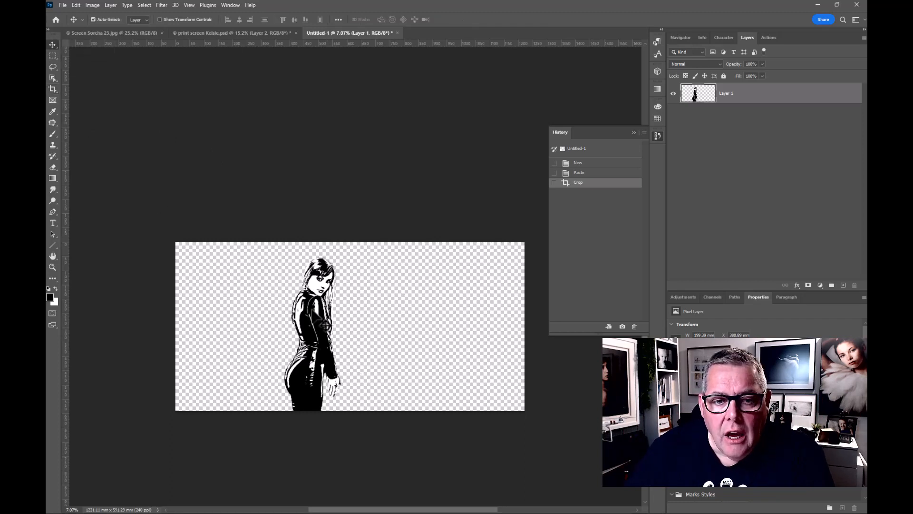
pyautogui.moveTo(322, 324); pyautogui.dragTo(377, 318)
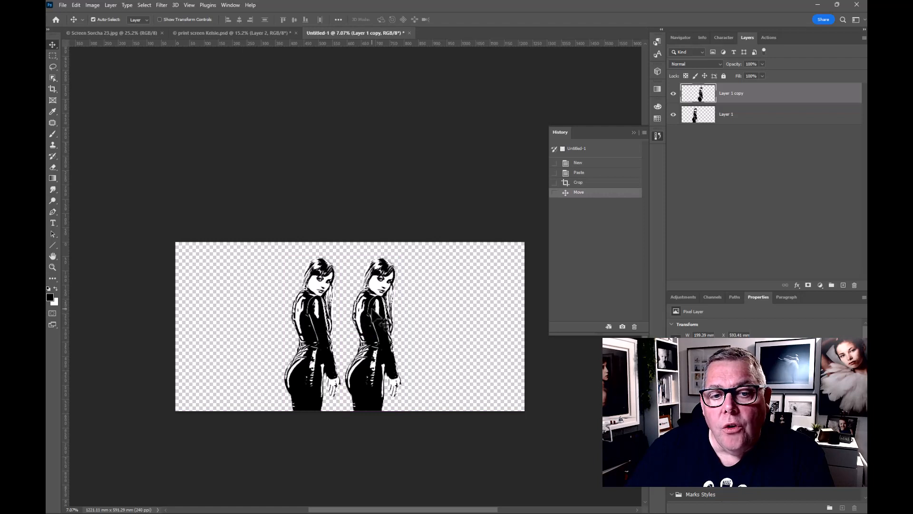
pyautogui.moveTo(378, 317); pyautogui.dragTo(491, 323)
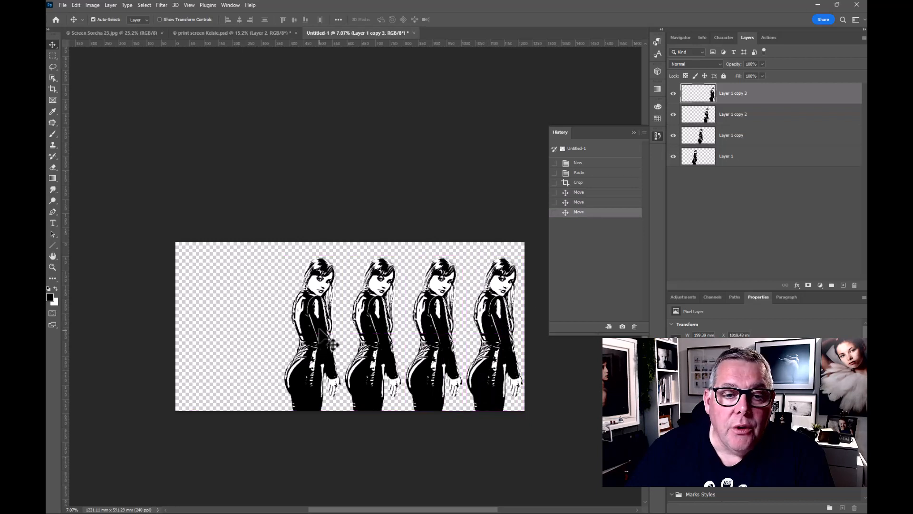
pyautogui.moveTo(324, 331); pyautogui.dragTo(260, 323)
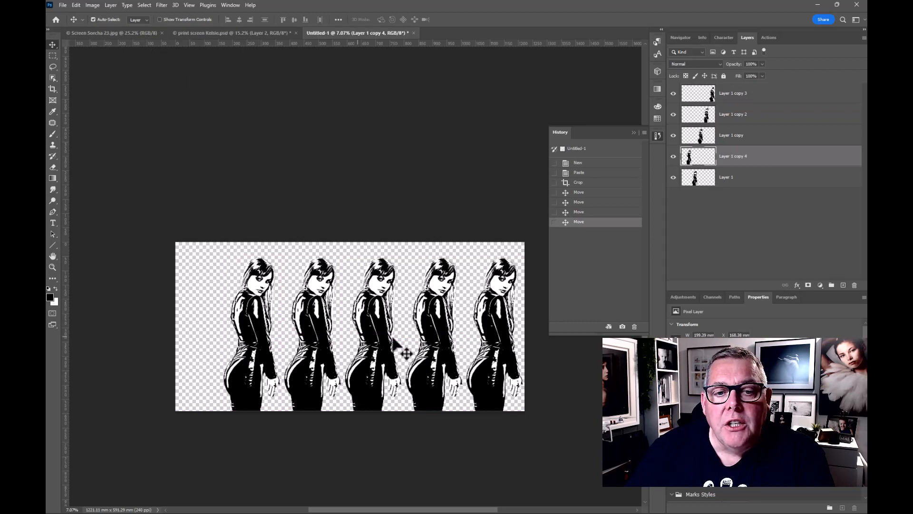
pyautogui.moveTo(436, 332); pyautogui.dragTo(195, 322)
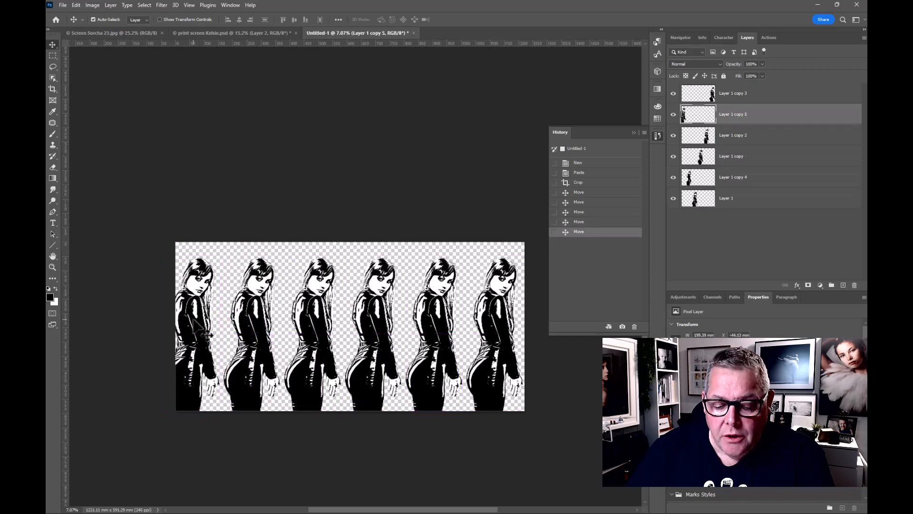
# Widen the canvas on both sides of the row with the Crop tool to about 1374 mm.
pyautogui.press('c')
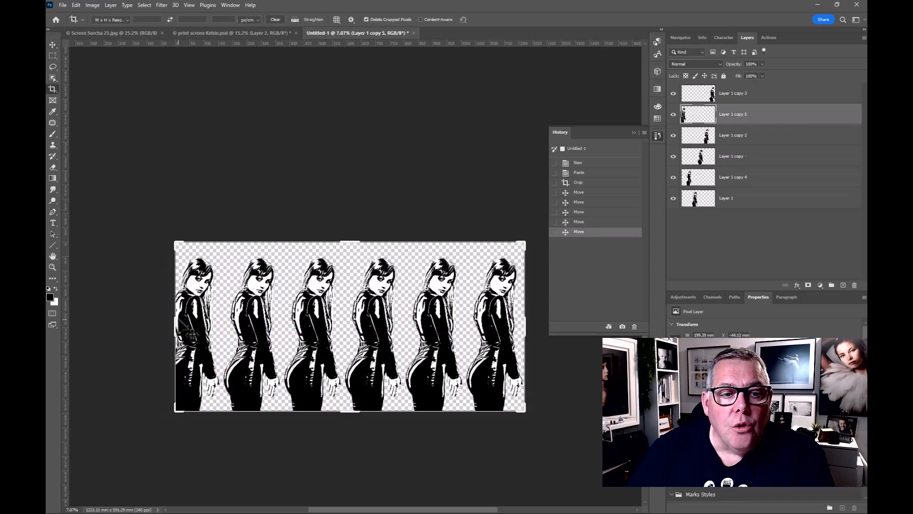
pyautogui.moveTo(175, 325); pyautogui.dragTo(160, 325)
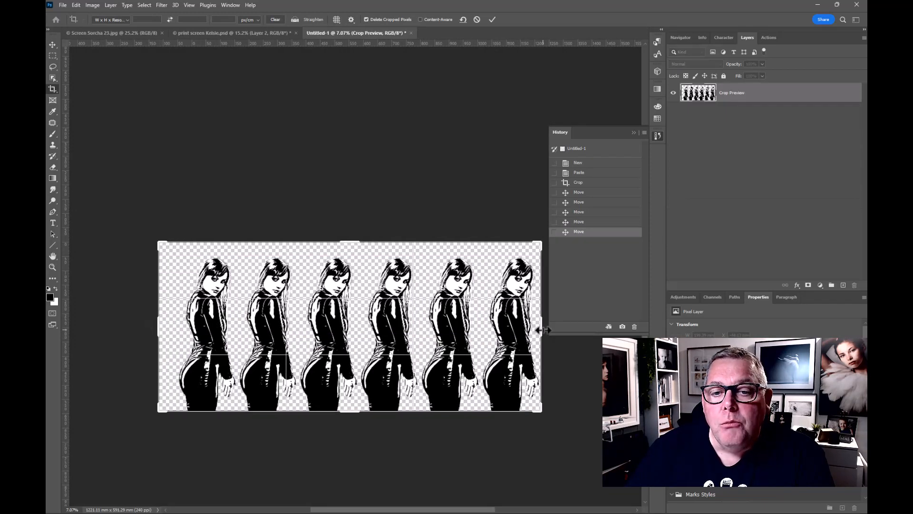
pyautogui.moveTo(543, 330); pyautogui.dragTo(544, 329)
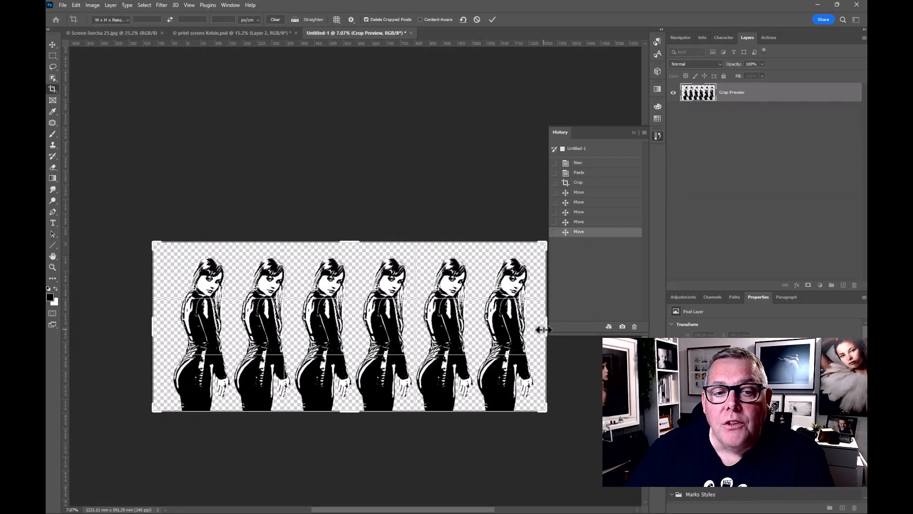
pyautogui.click(53, 44)
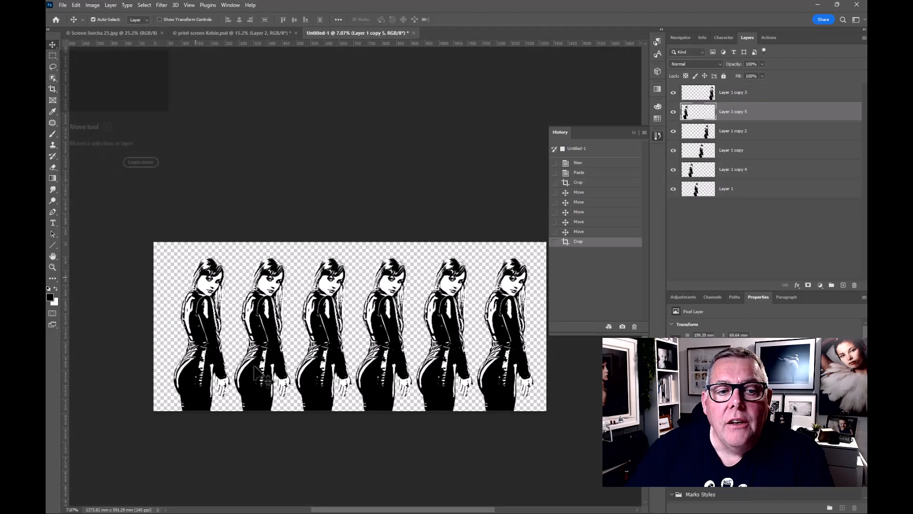
# Reposition the figures horizontally so all six are evenly spread across the widened canvas.
pyautogui.moveTo(210, 337); pyautogui.dragTo(203, 333)
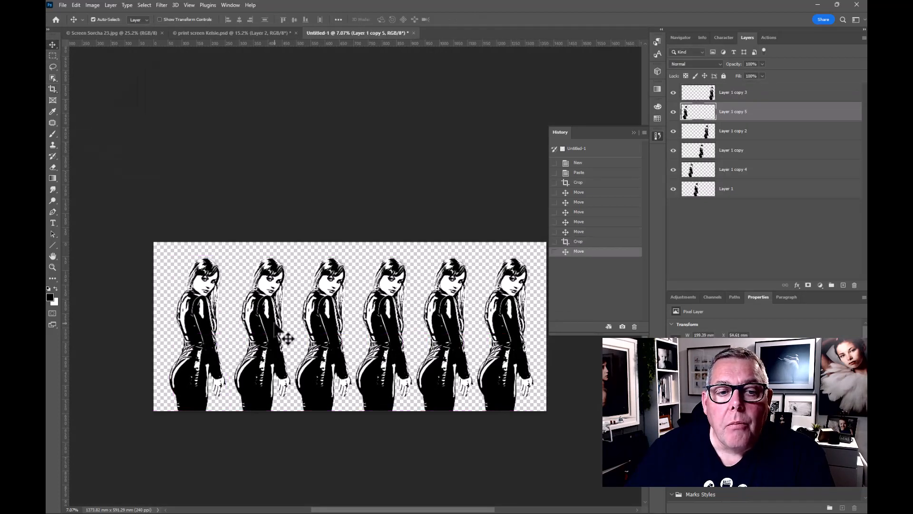
pyautogui.moveTo(499, 323); pyautogui.dragTo(505, 321)
pyautogui.moveTo(194, 324); pyautogui.dragTo(187, 324)
pyautogui.moveTo(266, 326); pyautogui.dragTo(256, 323)
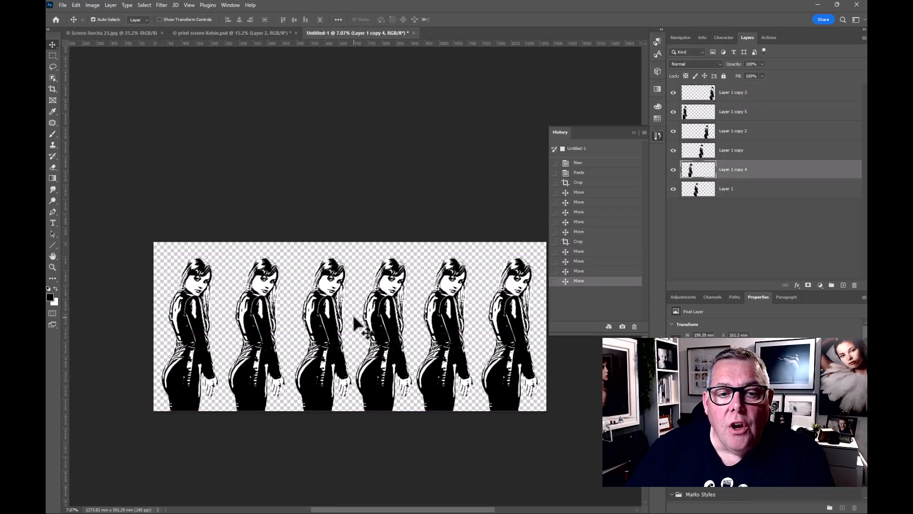
pyautogui.moveTo(337, 322); pyautogui.dragTo(507, 323)
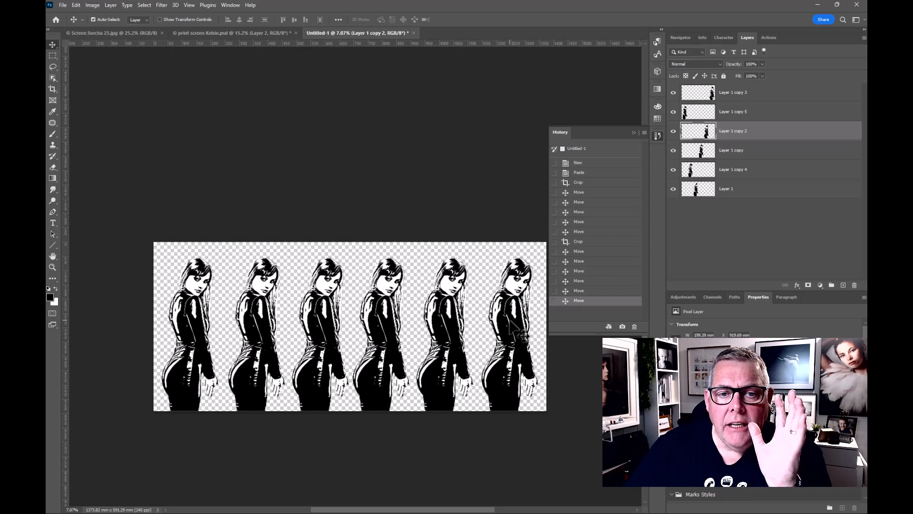
# Reorder the layers to match the row, with Layer 1 above Layer 1 copy 4 and Layer 1 copy 5 lowest.
pyautogui.click(194, 311)
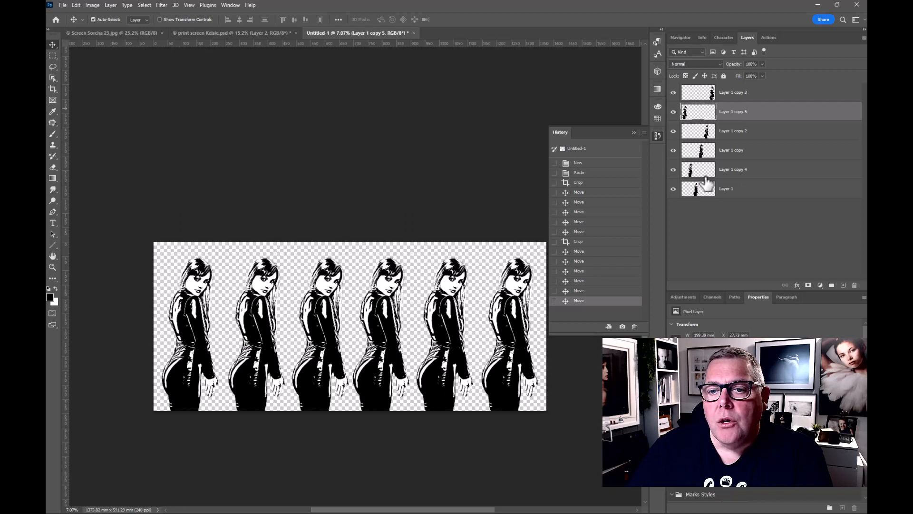
pyautogui.moveTo(710, 193); pyautogui.dragTo(713, 159)
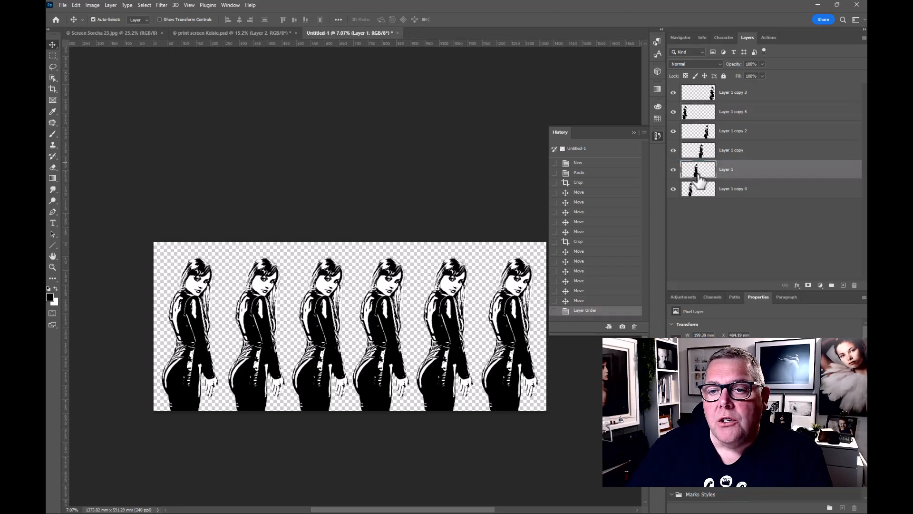
pyautogui.moveTo(696, 115); pyautogui.dragTo(690, 188)
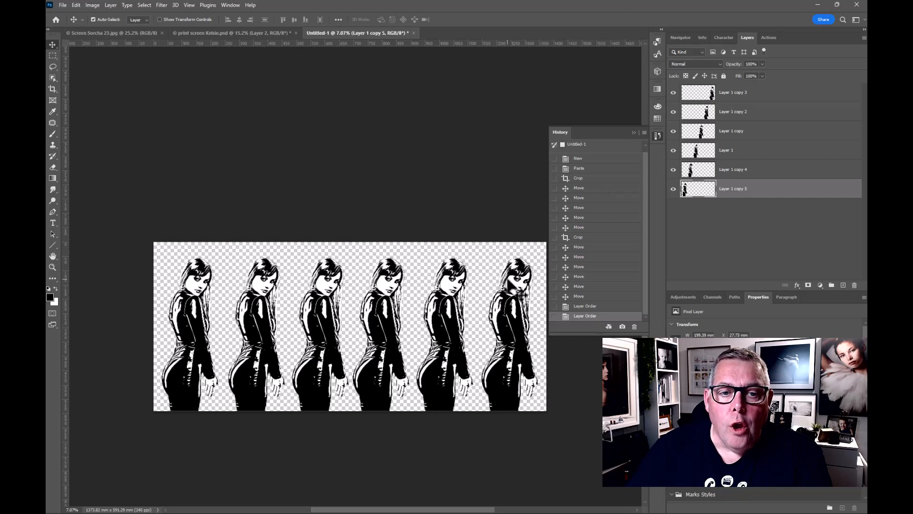
# Add a magenta Solid Color fill layer, #932c5c, directly above Layer 1 copy 5.
pyautogui.click(401, 320)
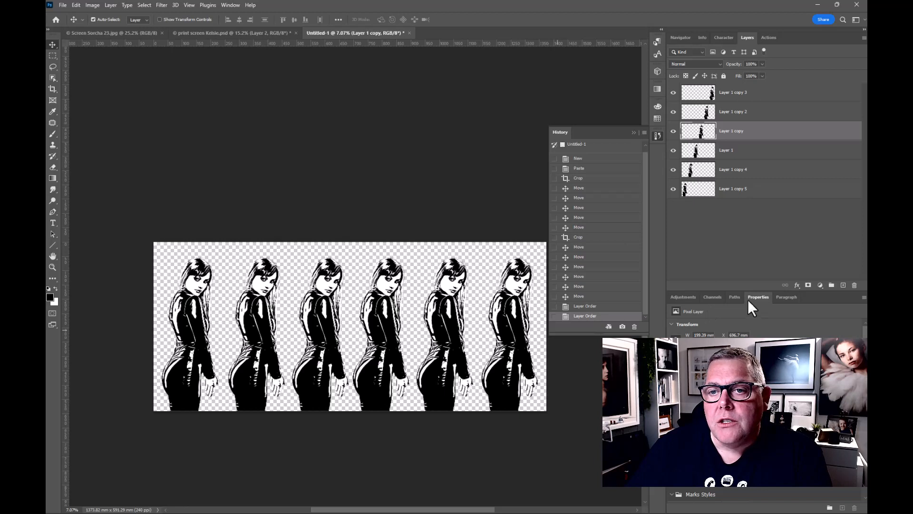
pyautogui.click(220, 331)
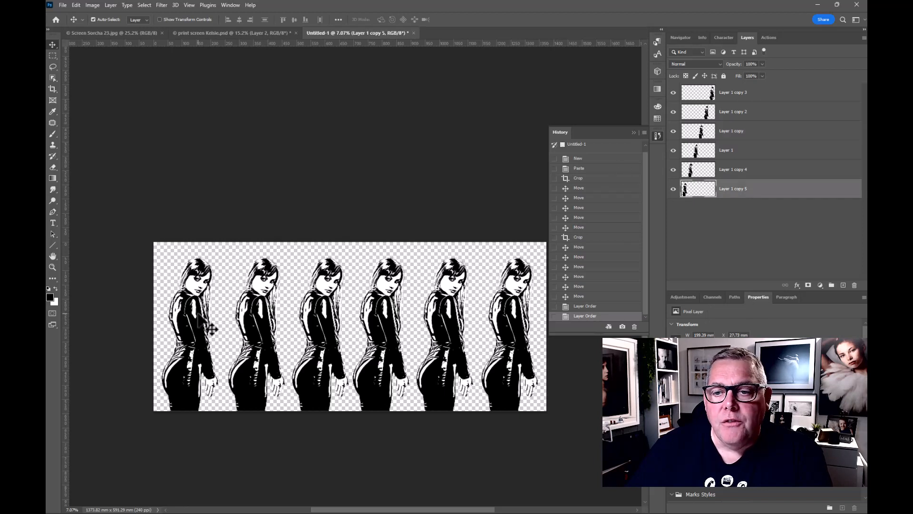
pyautogui.click(818, 285)
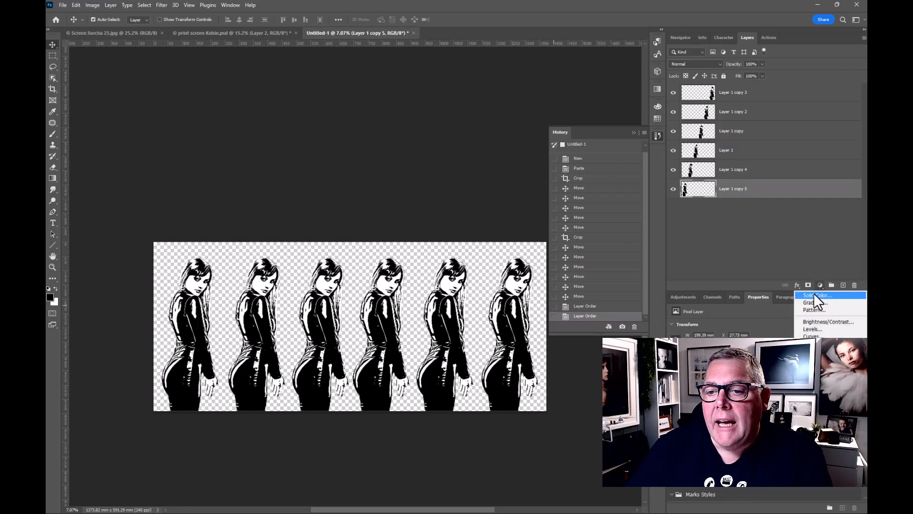
pyautogui.click(813, 293)
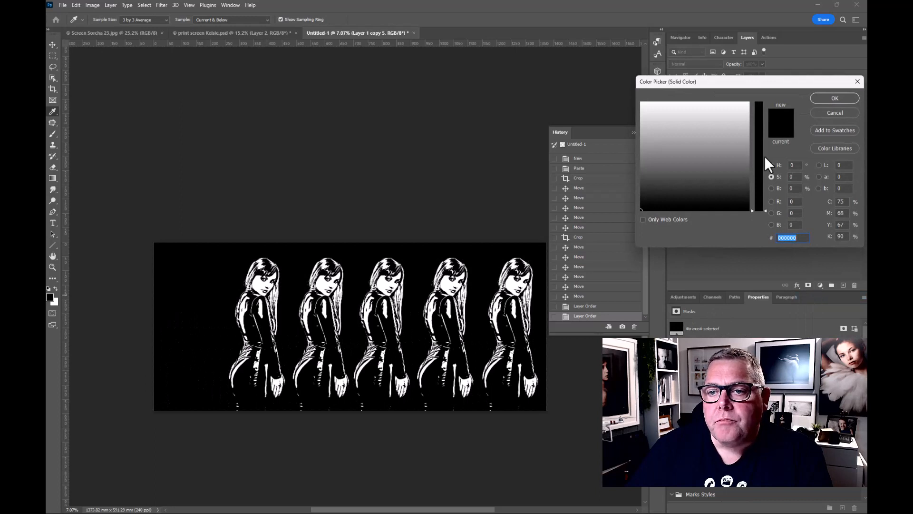
pyautogui.click(740, 148)
pyautogui.click(757, 133)
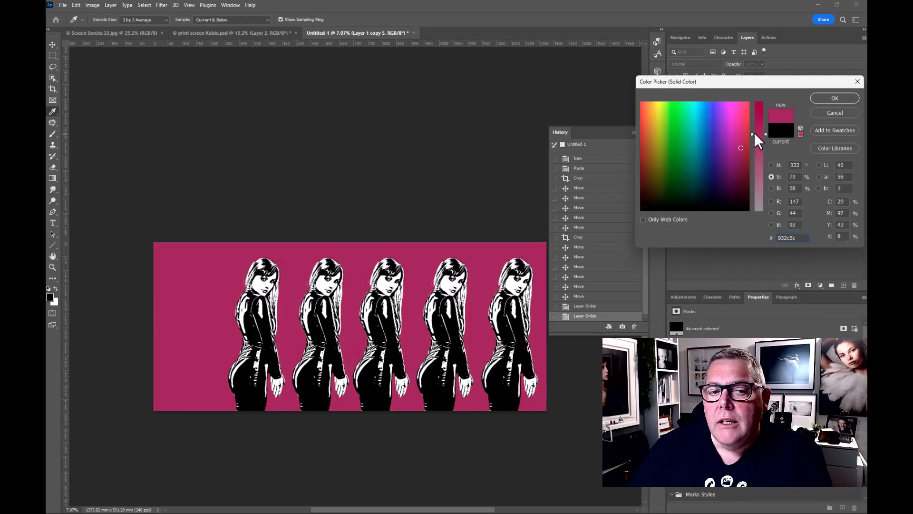
pyautogui.click(833, 98)
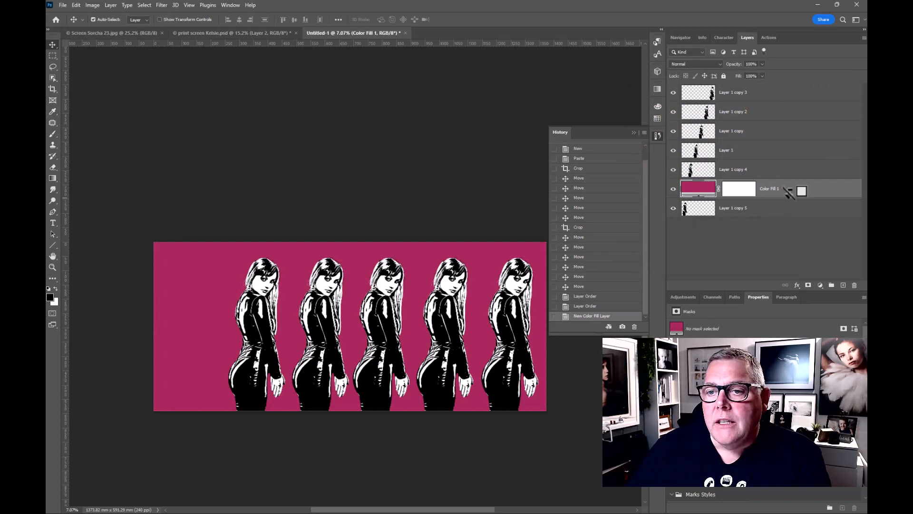
# Clip Color Fill 1 to Layer 1 copy 5 and set its blend mode to Lighten.
pyautogui.keyDown('alt'); pyautogui.click(789, 197); pyautogui.keyUp('alt')
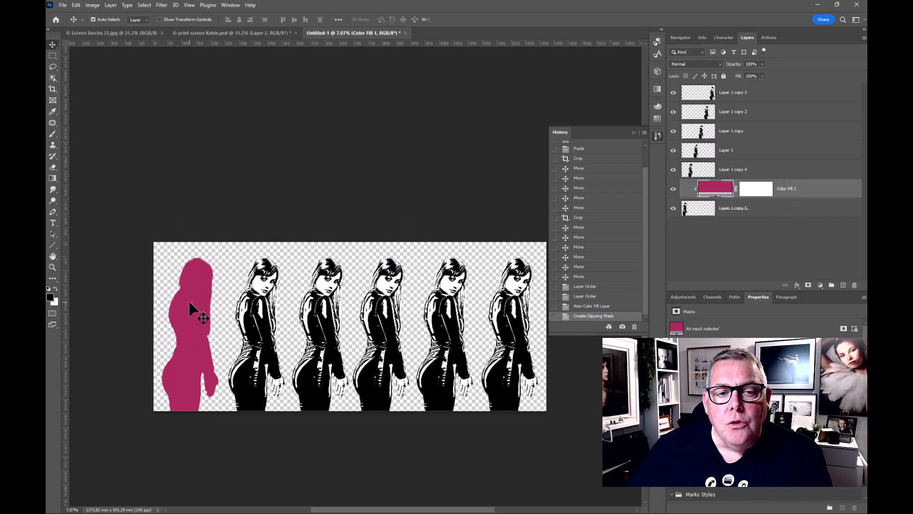
pyautogui.click(699, 64)
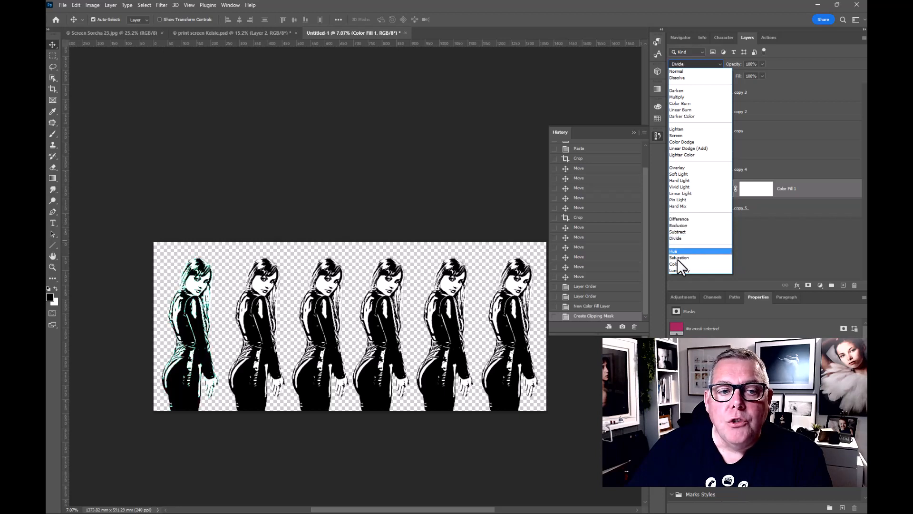
pyautogui.click(680, 129)
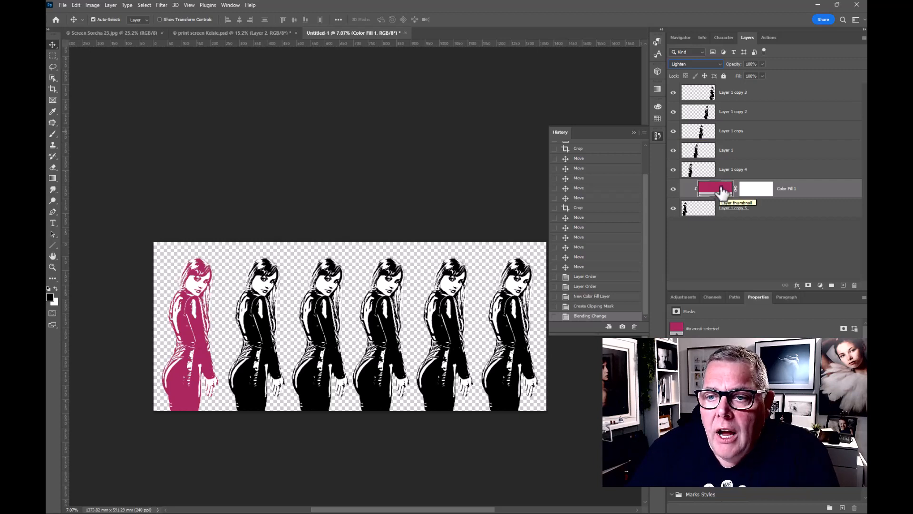
# Copy Color Fill 1 as a clipped fill on Layer 1 copy 4 and recolour the copy blue, #3737b8.
pyautogui.moveTo(723, 189); pyautogui.dragTo(737, 169)
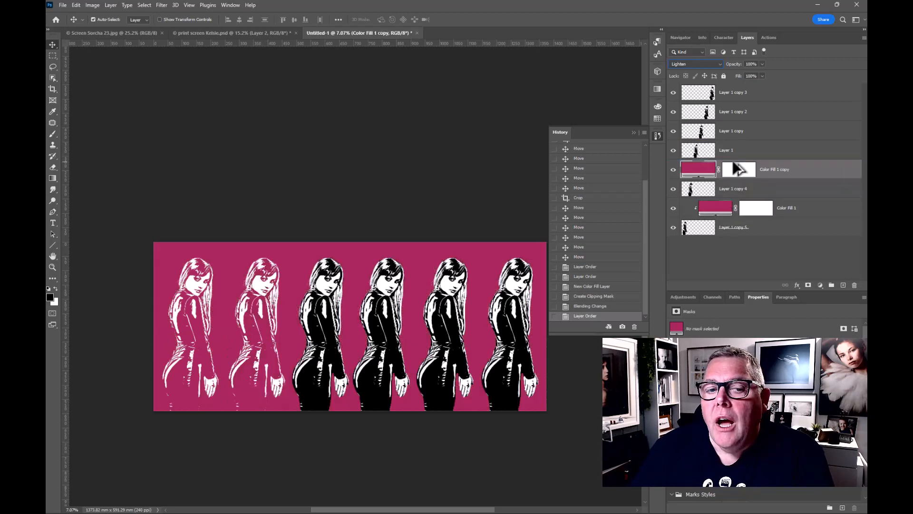
pyautogui.keyDown('alt'); pyautogui.click(791, 176); pyautogui.keyUp('alt')
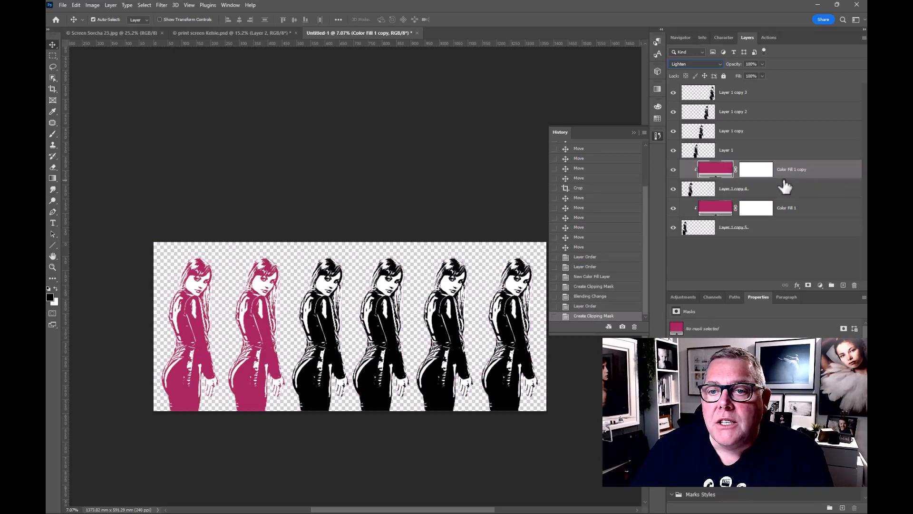
pyautogui.doubleClick(718, 167)
pyautogui.click(714, 133)
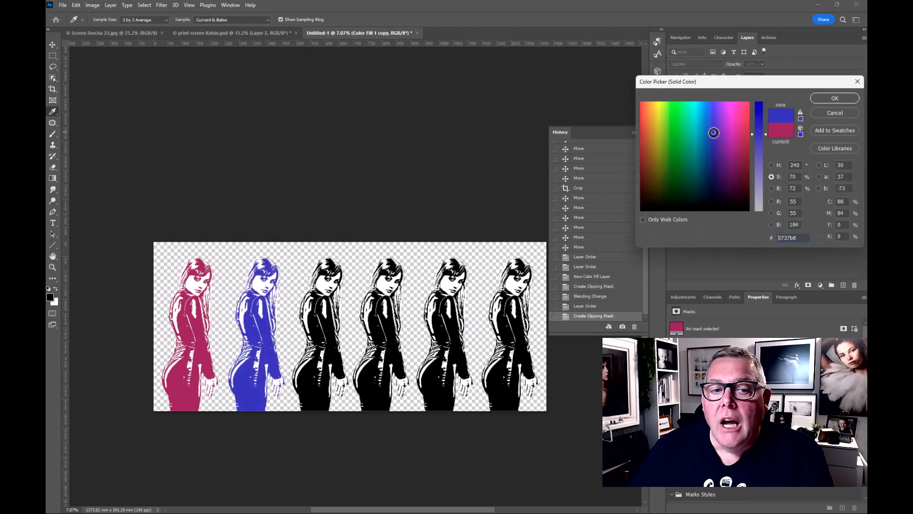
pyautogui.click(844, 98)
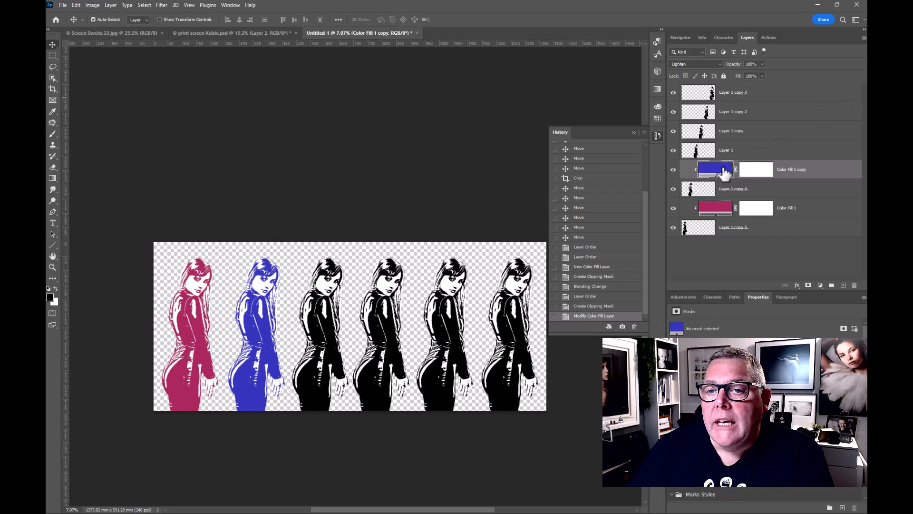
# Copy the blue fill onto Layer 1 as a clipped fill and recolour the copy green, #3fac33.
pyautogui.moveTo(724, 173); pyautogui.dragTo(742, 153)
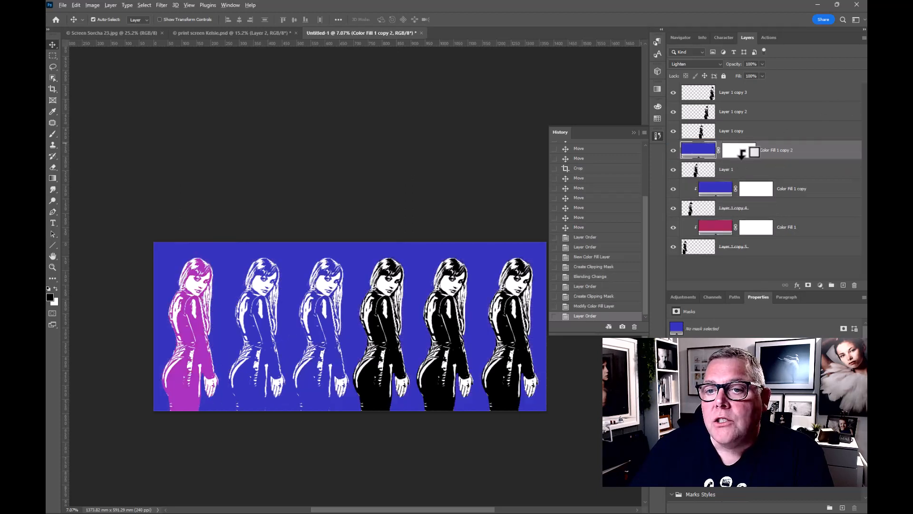
pyautogui.keyDown('alt'); pyautogui.click(741, 154); pyautogui.keyUp('alt')
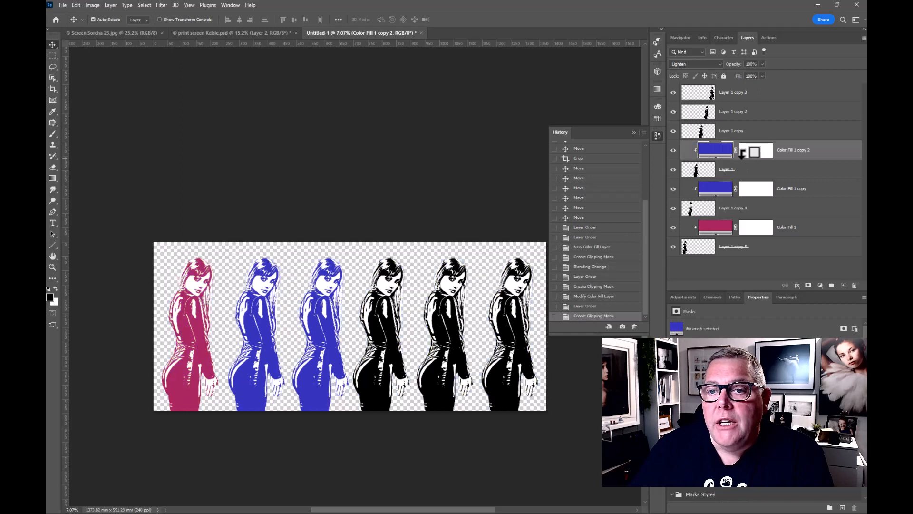
pyautogui.doubleClick(714, 150)
pyautogui.click(675, 138)
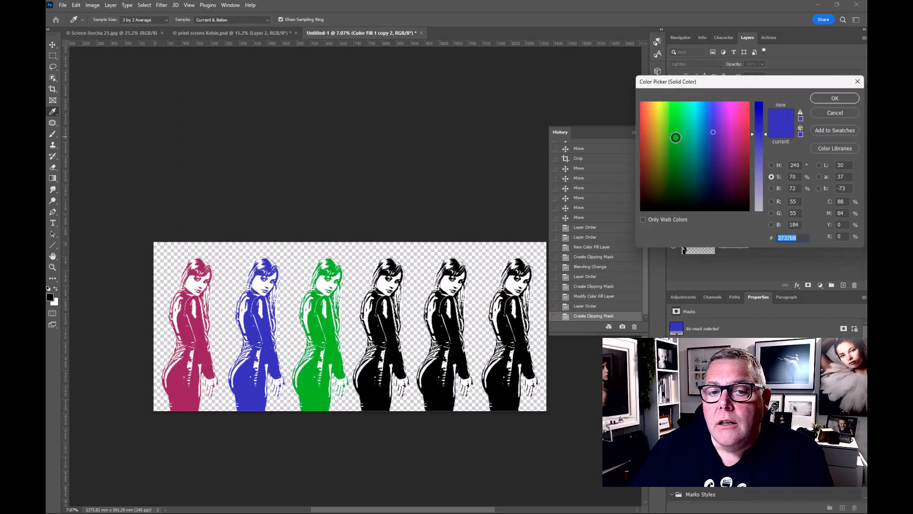
pyautogui.click(829, 96)
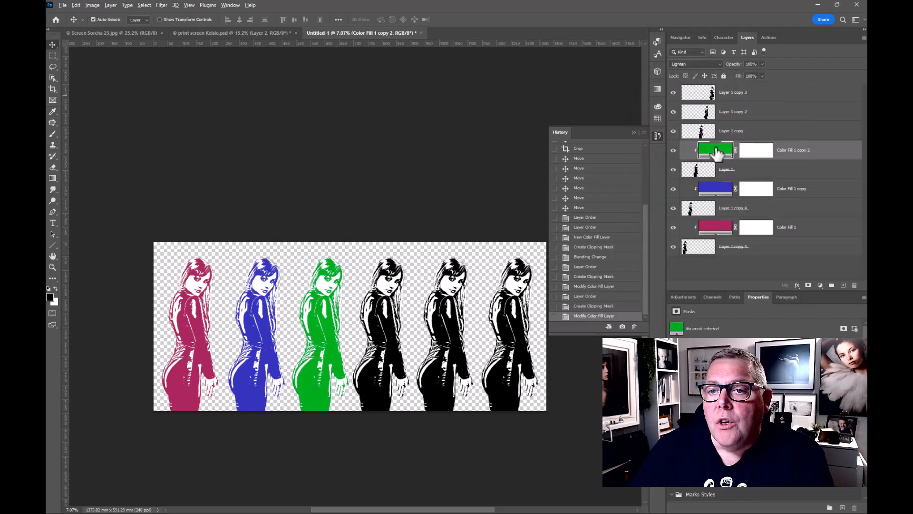
# Copy the green fill onto Layer 1 copy 2 as a clipped fill and recolour the copy orange, #af5134.
pyautogui.moveTo(715, 152); pyautogui.dragTo(731, 100)
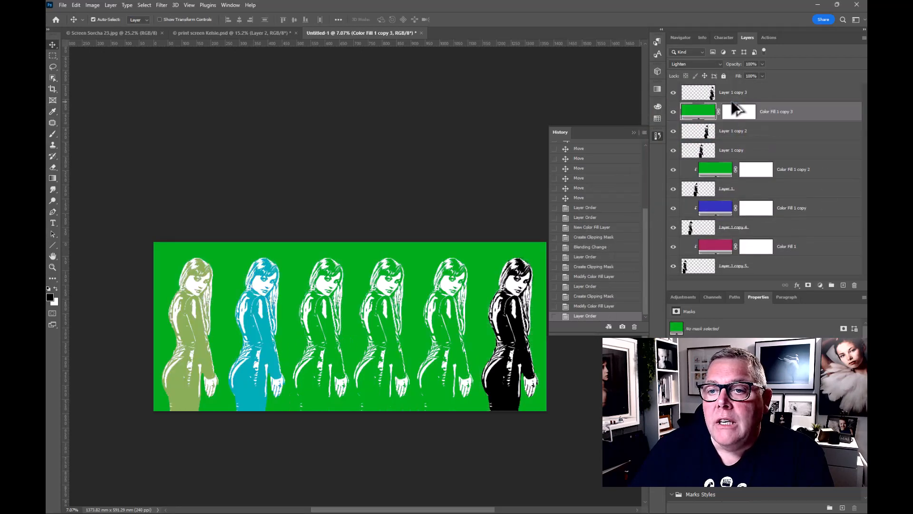
pyautogui.keyDown('alt'); pyautogui.click(776, 113); pyautogui.keyUp('alt')
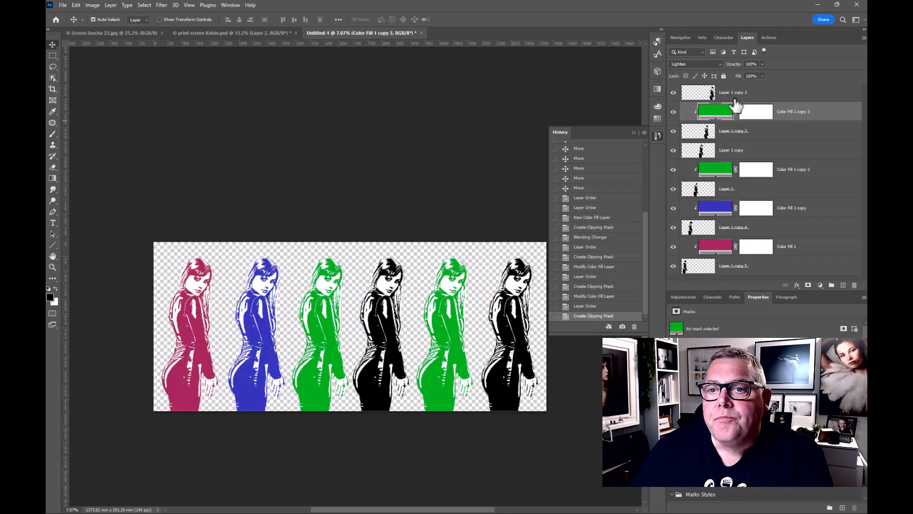
pyautogui.doubleClick(706, 113)
pyautogui.click(693, 111)
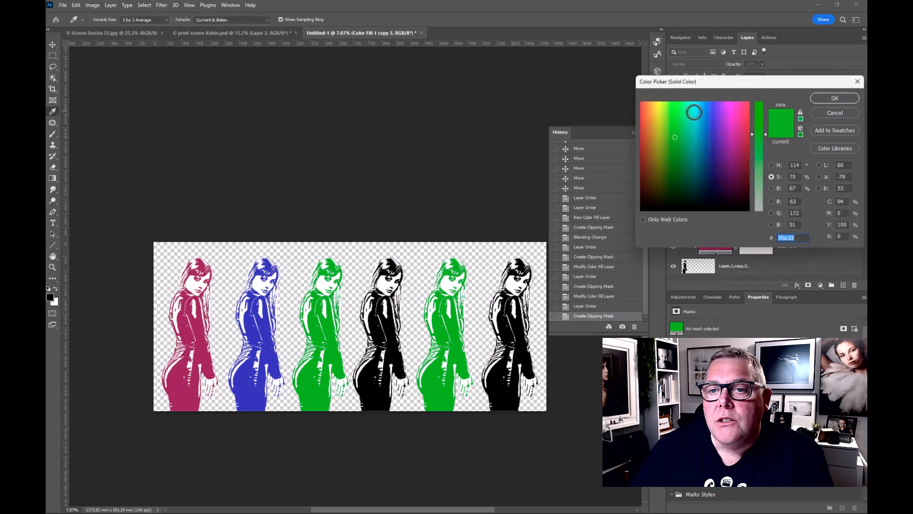
pyautogui.moveTo(692, 112); pyautogui.dragTo(662, 116)
pyautogui.click(645, 136)
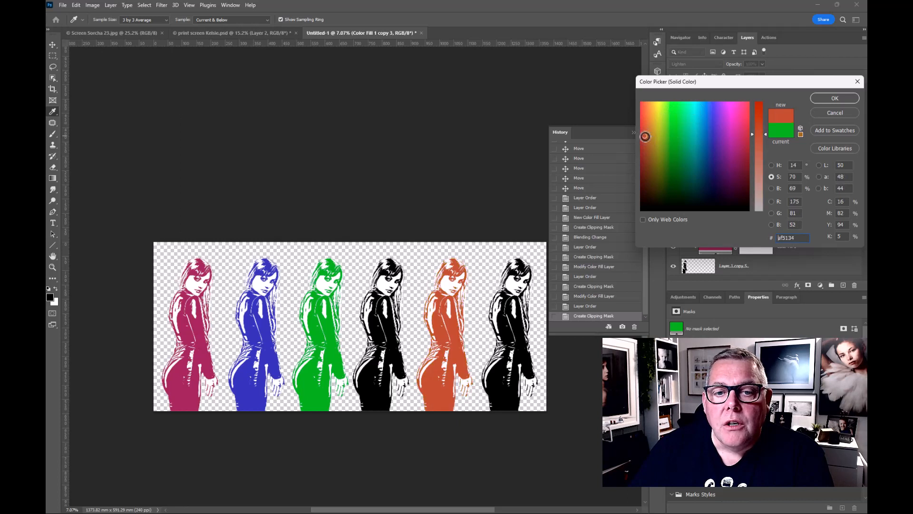
pyautogui.click(821, 98)
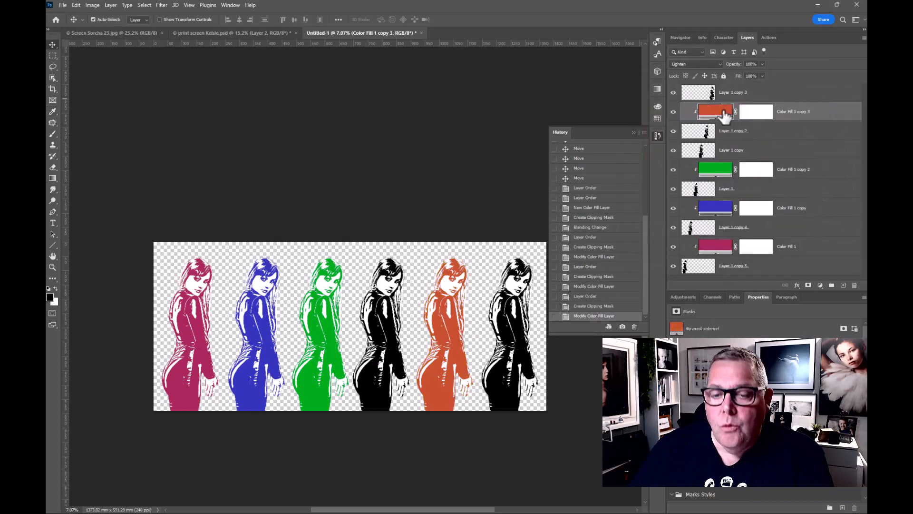
# Copy the orange fill above Layer 1 copy 3, recolour the copy blue, #4740d6, and clip it to that layer.
pyautogui.doubleClick(727, 102)
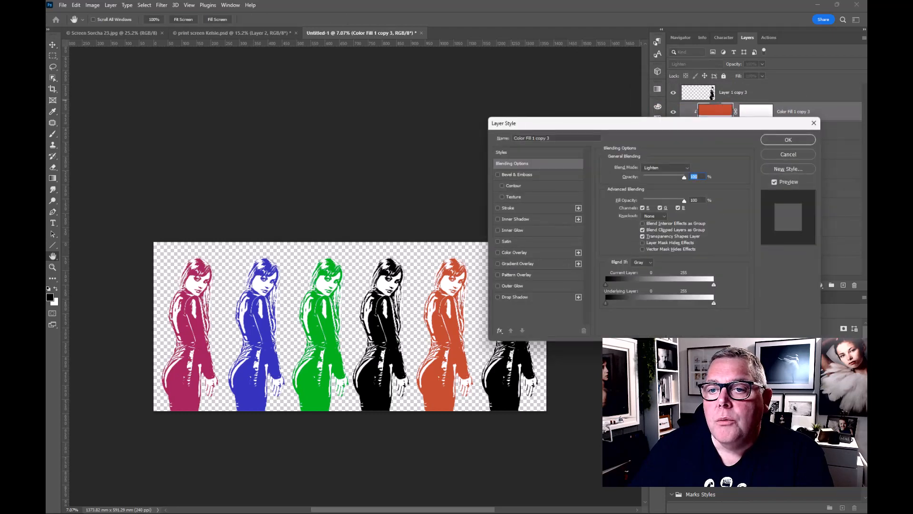
pyautogui.click(794, 152)
pyautogui.moveTo(710, 111); pyautogui.dragTo(720, 85)
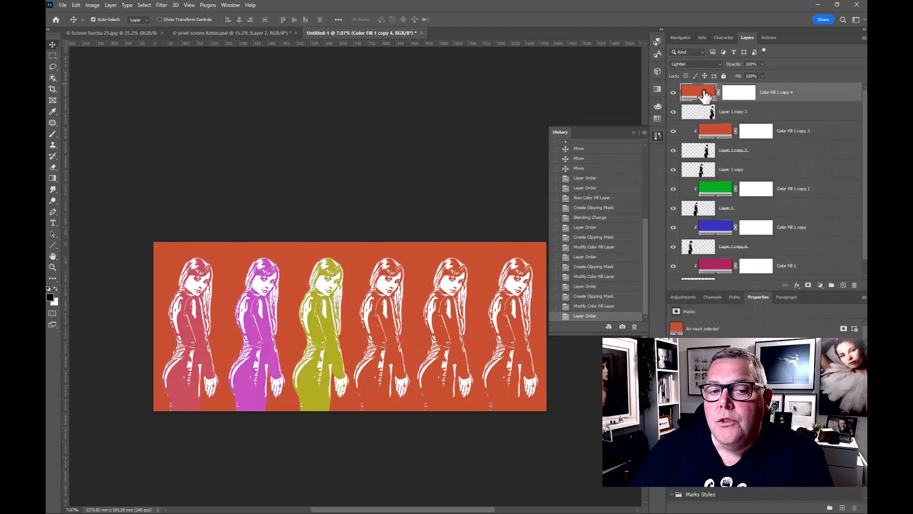
pyautogui.doubleClick(702, 94)
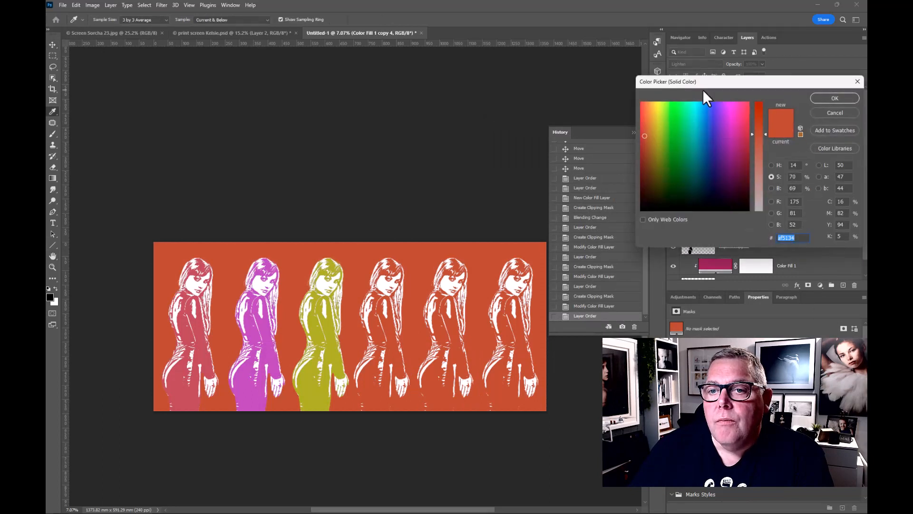
pyautogui.click(714, 120)
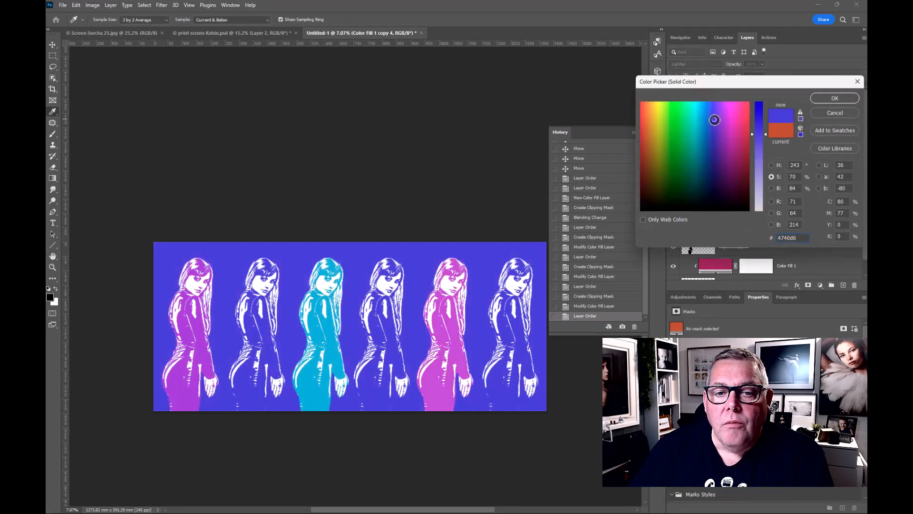
pyautogui.click(818, 97)
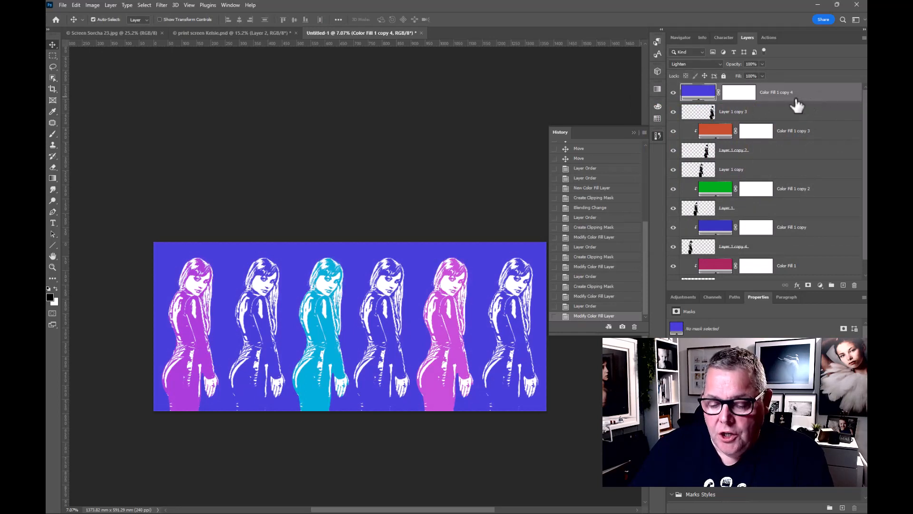
pyautogui.keyDown('alt'); pyautogui.click(795, 97); pyautogui.keyUp('alt')
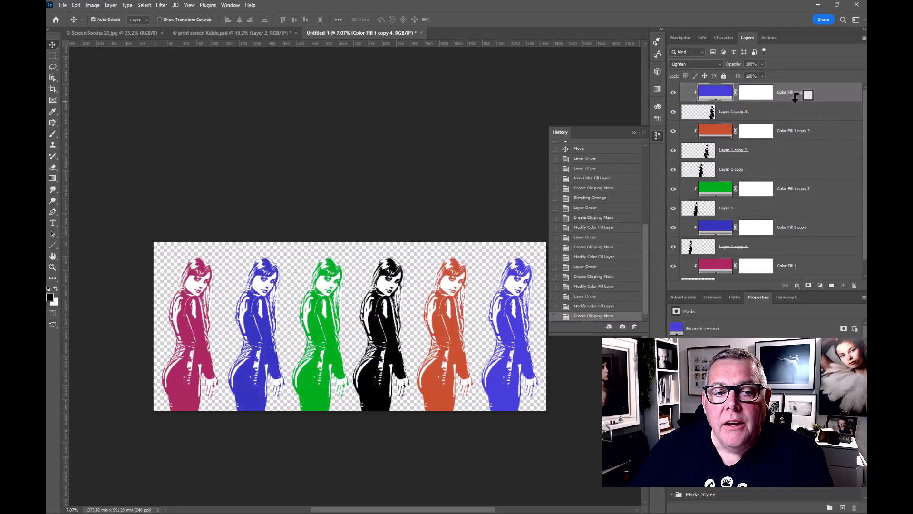
# Recolour the fill clipped to Layer 1 copy 3 bright pink.
pyautogui.doubleClick(717, 91)
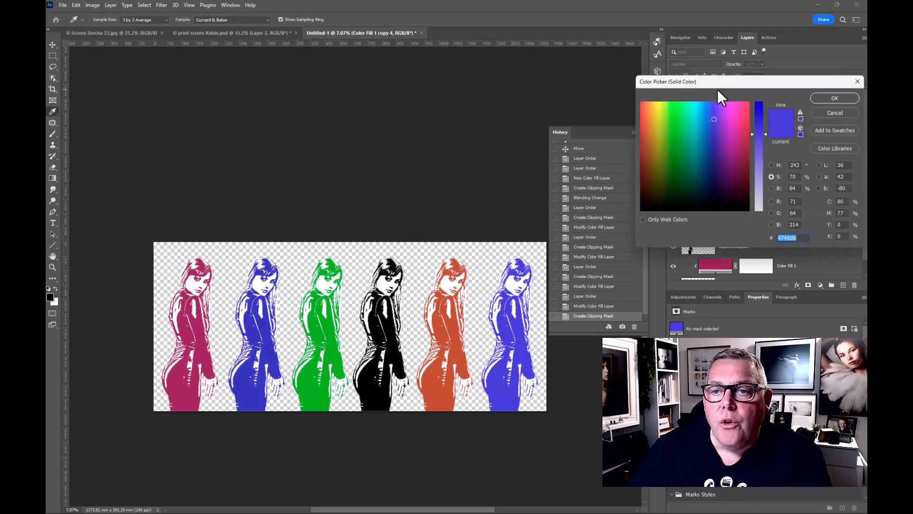
pyautogui.click(733, 118)
pyautogui.click(819, 98)
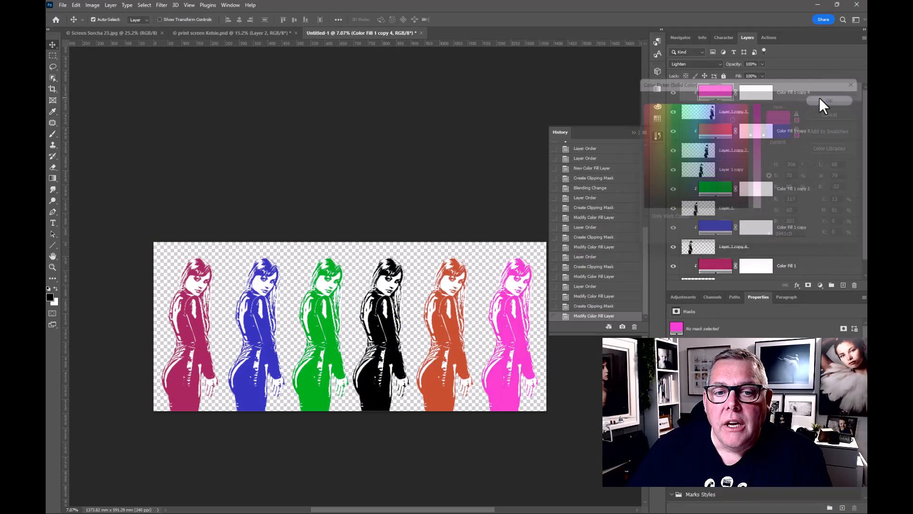
# Release the magenta Color Fill 1 from Layer 1 copy 5 and clip it to that layer again.
pyautogui.scroll(-1, 827, 189)
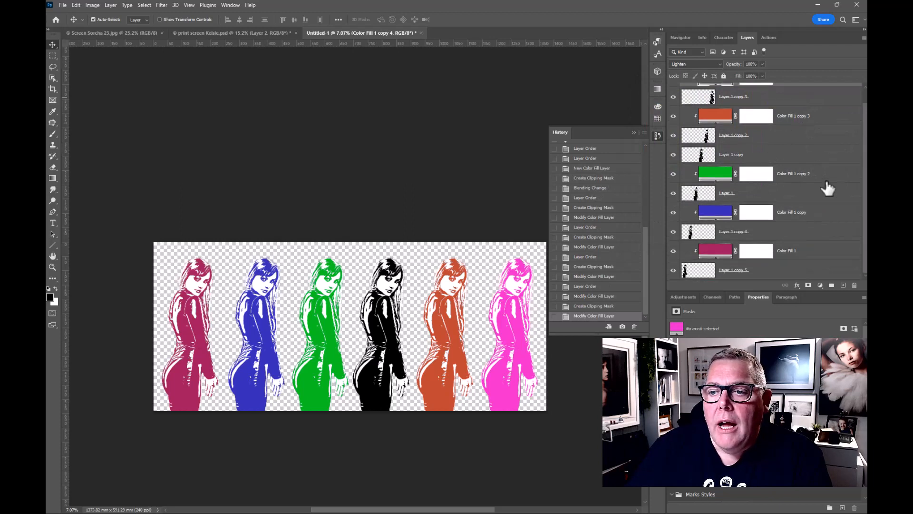
pyautogui.click(817, 272)
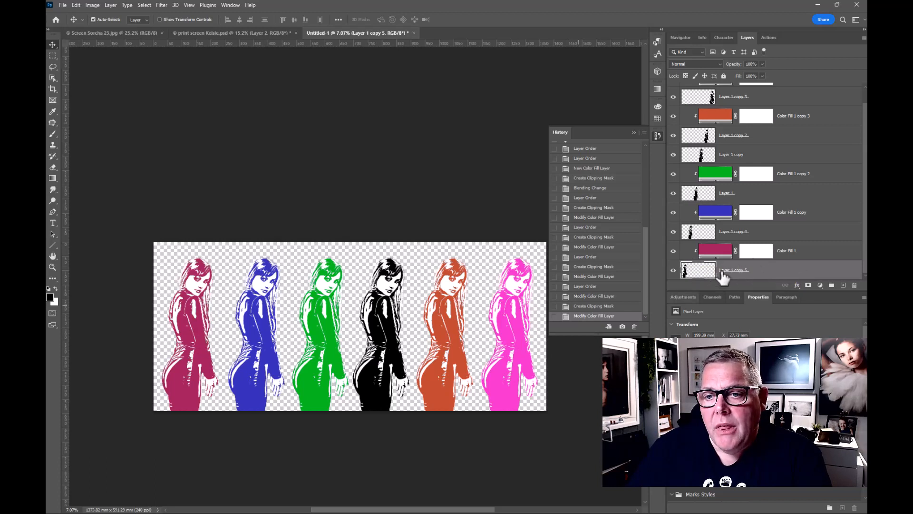
pyautogui.keyDown('alt'); pyautogui.click(795, 254); pyautogui.keyUp('alt')
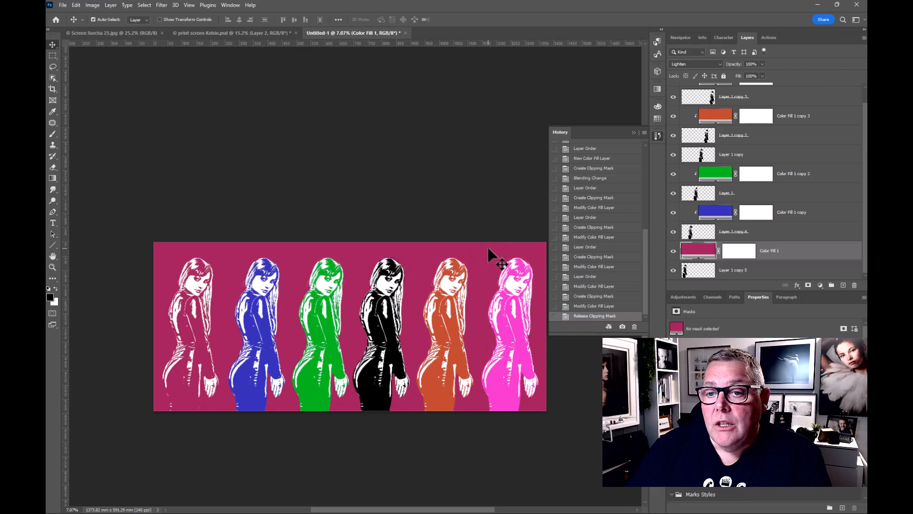
pyautogui.keyDown('alt'); pyautogui.click(771, 257); pyautogui.keyUp('alt')
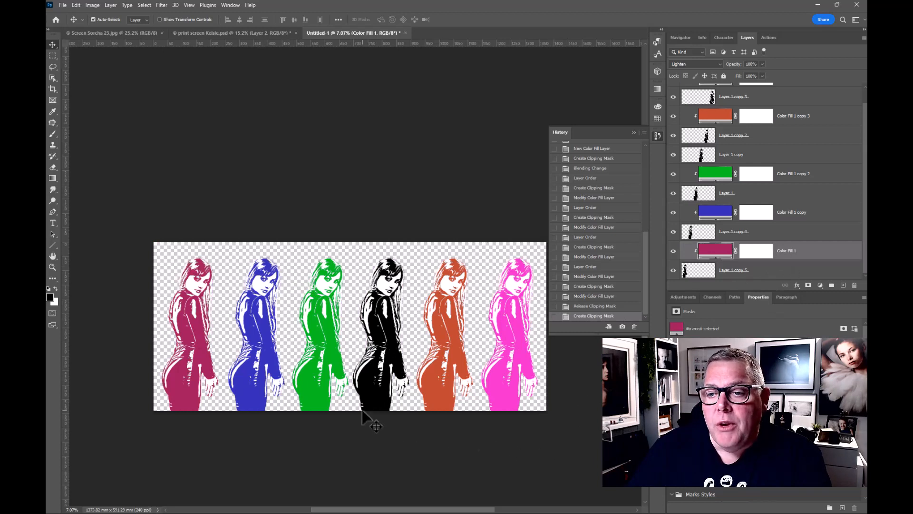
# Add a near-white Solid Color fill, #fafafa, and place it unclipped beneath Layer 1 copy 5 as the background.
pyautogui.click(763, 268)
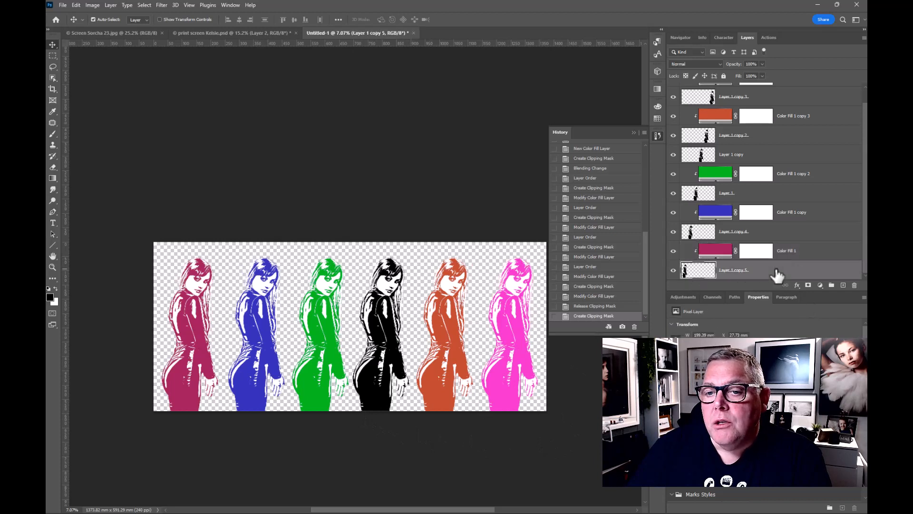
pyautogui.click(820, 285)
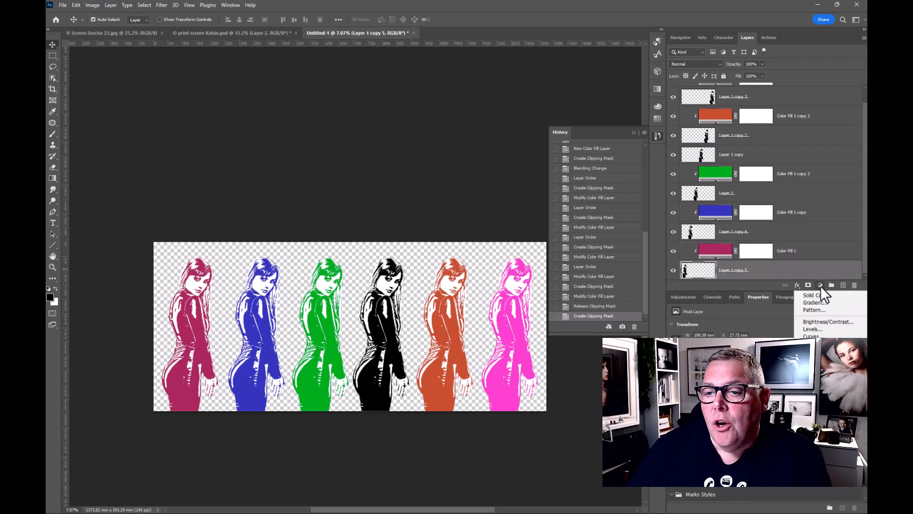
pyautogui.click(821, 295)
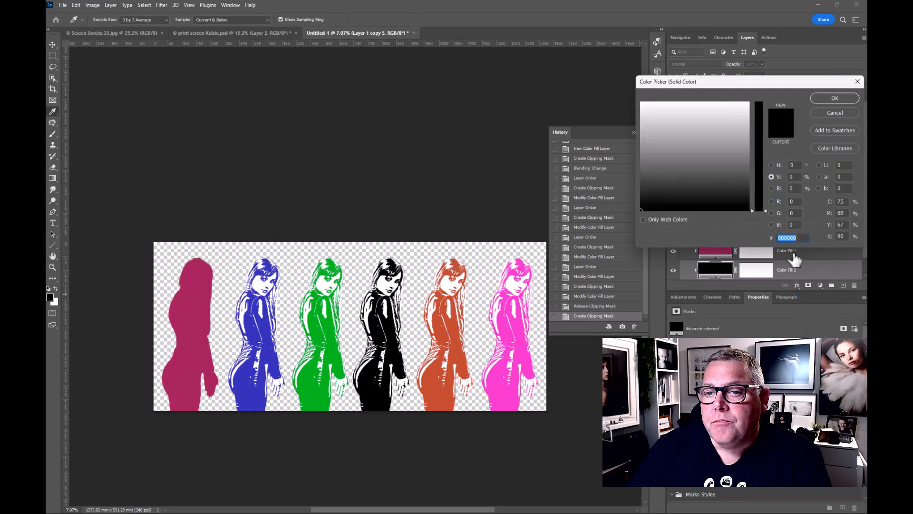
pyautogui.click(643, 104)
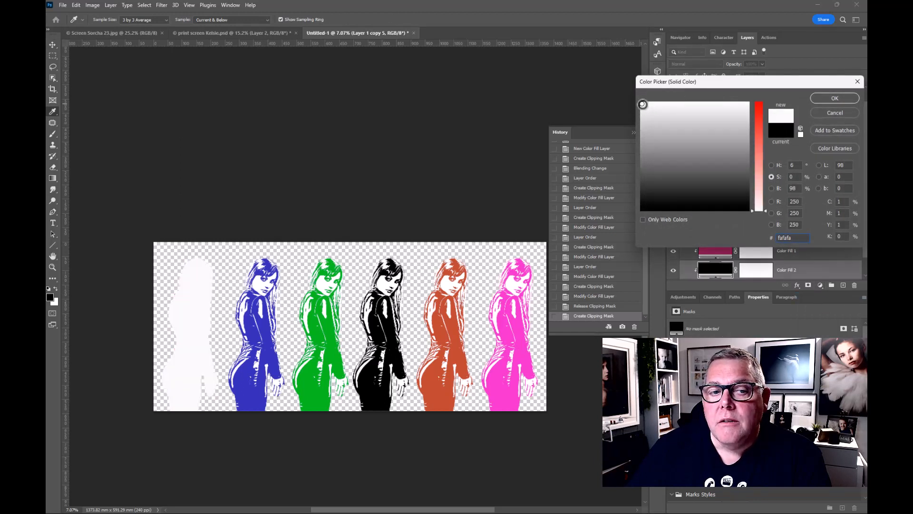
pyautogui.click(817, 97)
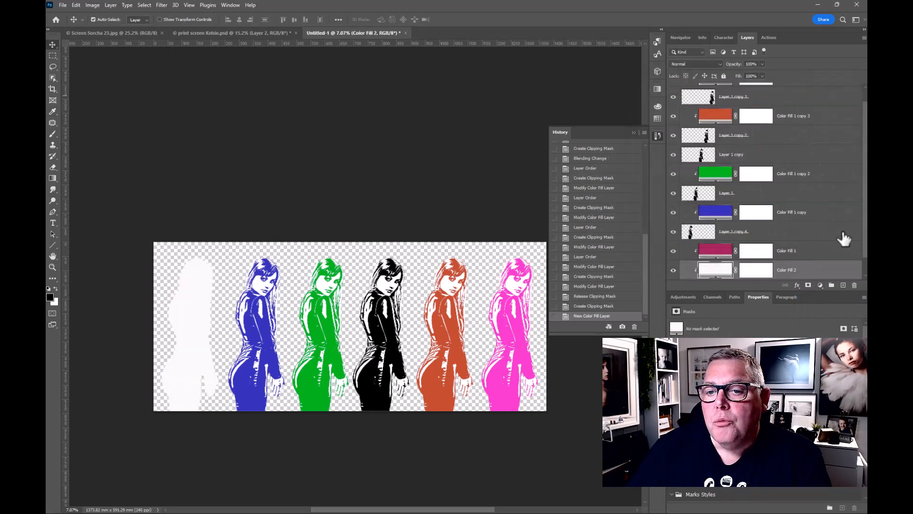
pyautogui.moveTo(823, 258); pyautogui.dragTo(823, 281)
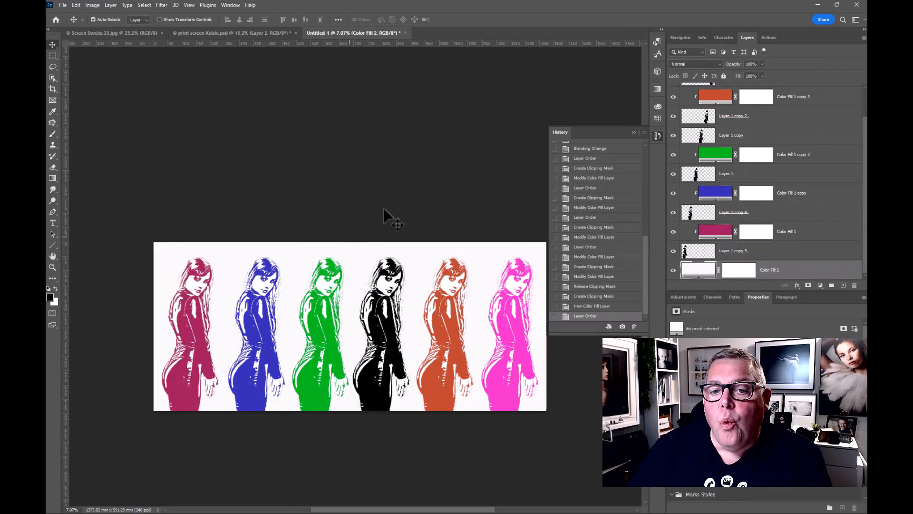
# Collapse the history list and shift the blue figure on Layer 1 copy 4 about 10 mm to the left.
pyautogui.click(634, 132)
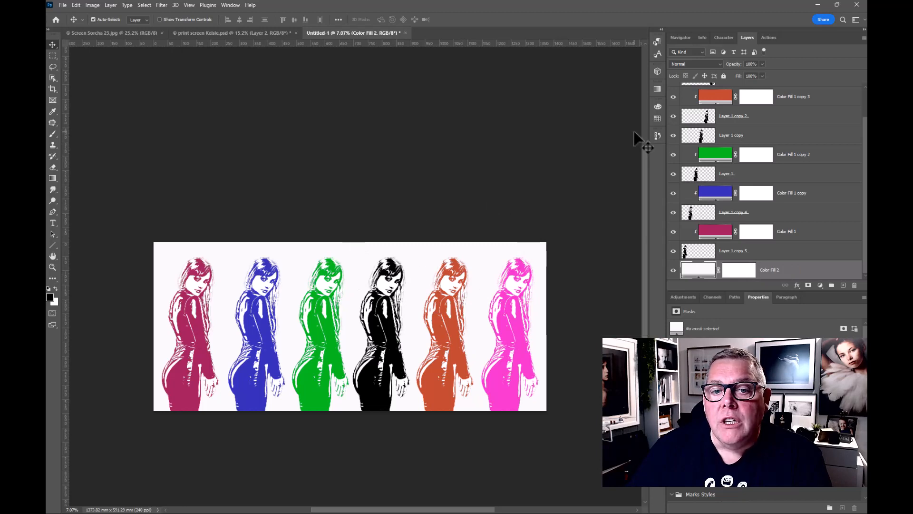
pyautogui.scroll(4, 407, 350)
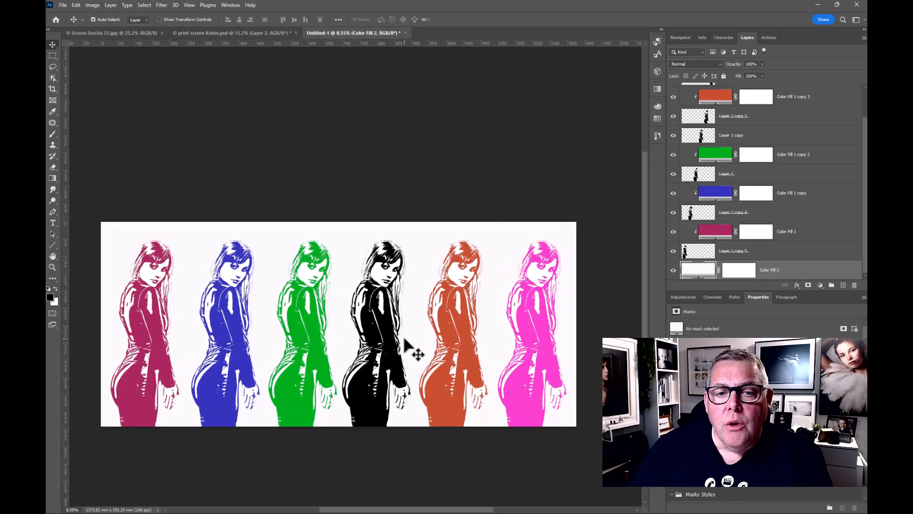
pyautogui.moveTo(425, 293); pyautogui.dragTo(431, 279)
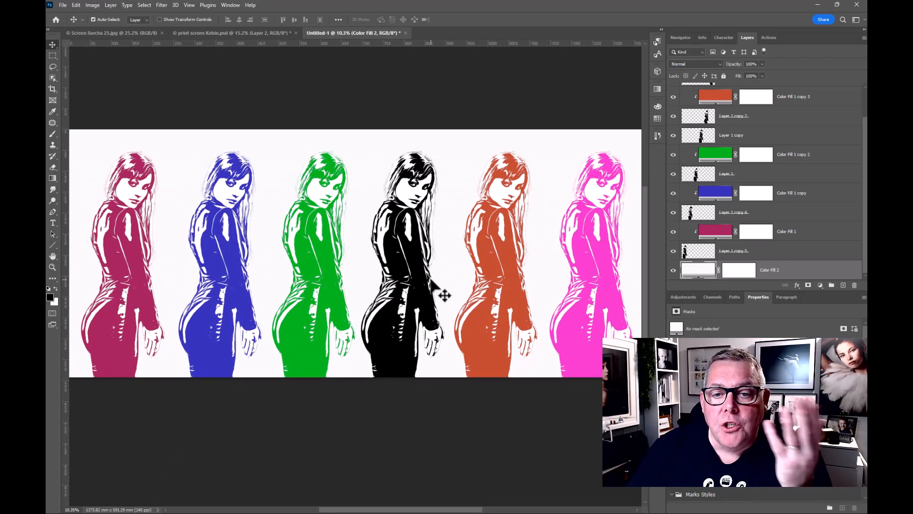
pyautogui.scroll(-3, 443, 295)
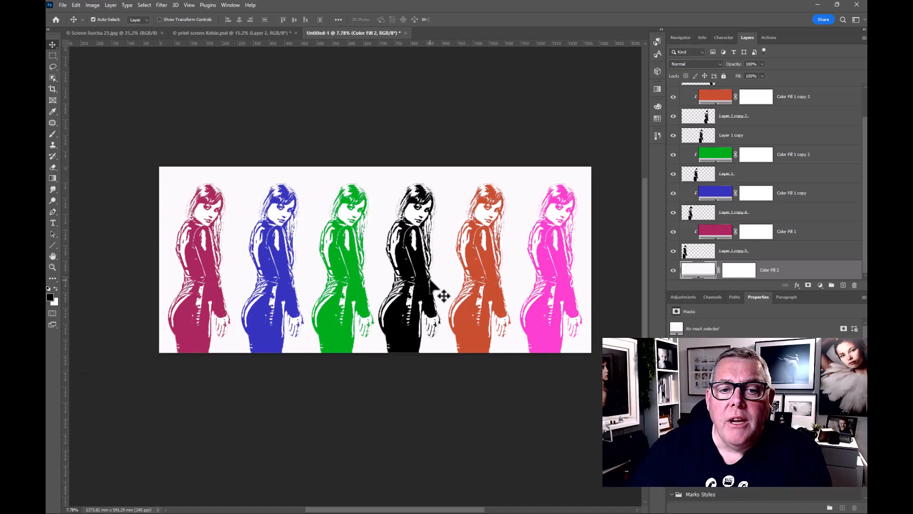
pyautogui.click(277, 263)
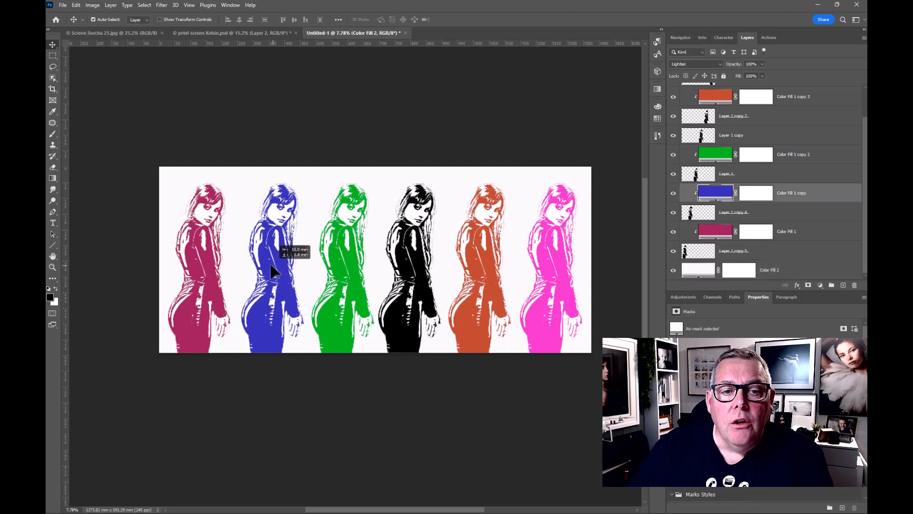
pyautogui.click(699, 220)
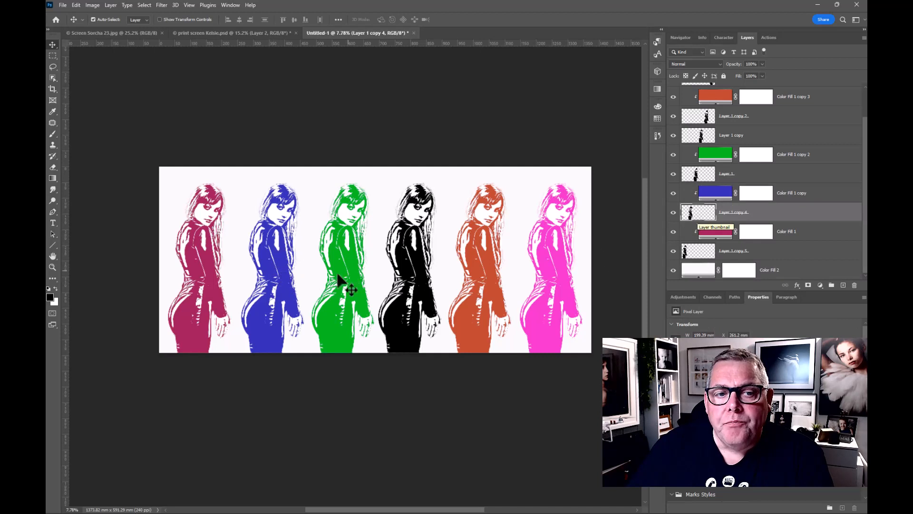
pyautogui.press('ctrl')
pyautogui.moveTo(275, 260); pyautogui.dragTo(272, 261)
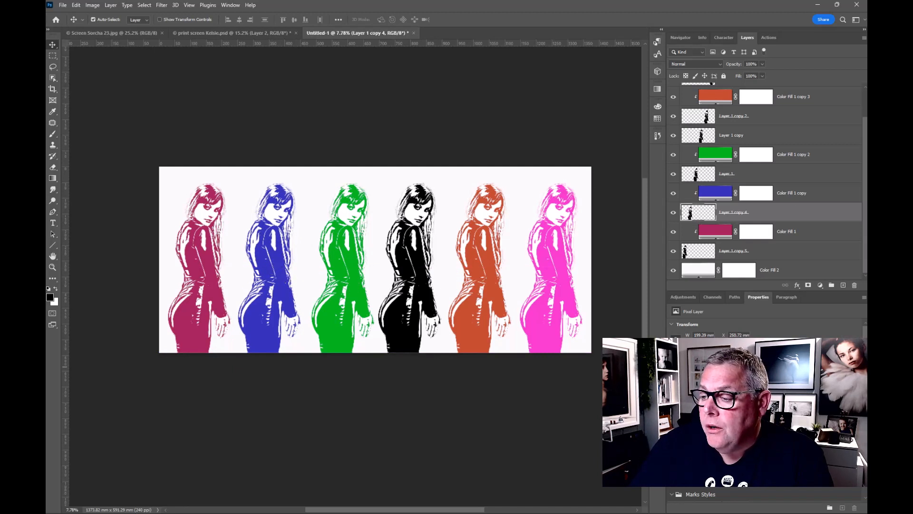
# Switch to the browser and open the framed print builder on the One Vision Imaging site from Photo Framing.
pyautogui.hotkey('alt', 'Tab')
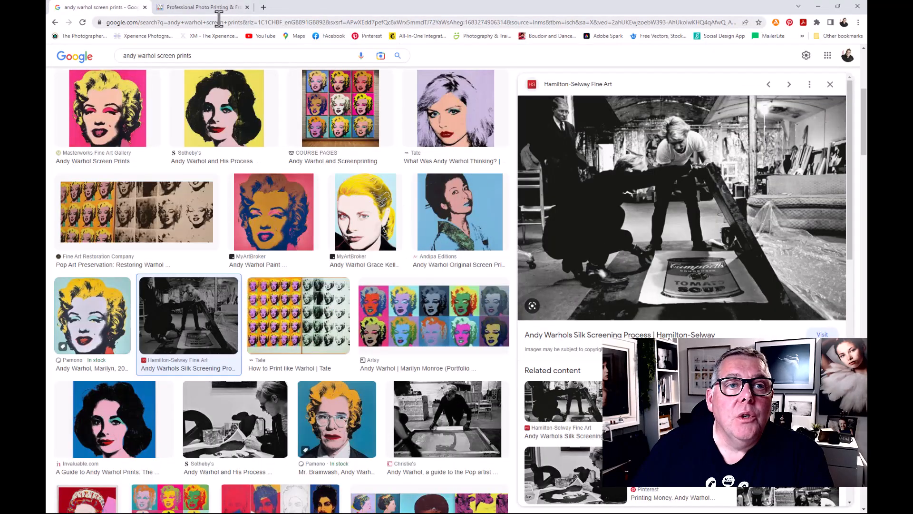
pyautogui.click(190, 9)
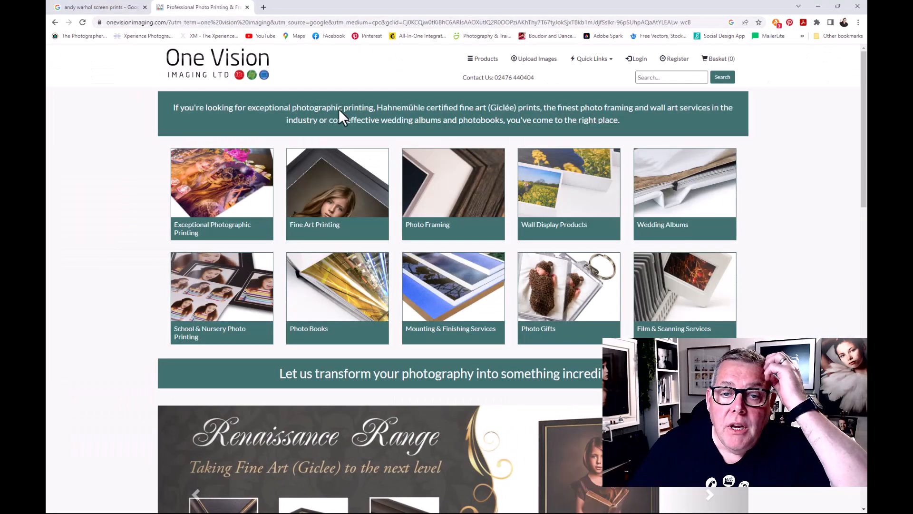
pyautogui.click(460, 195)
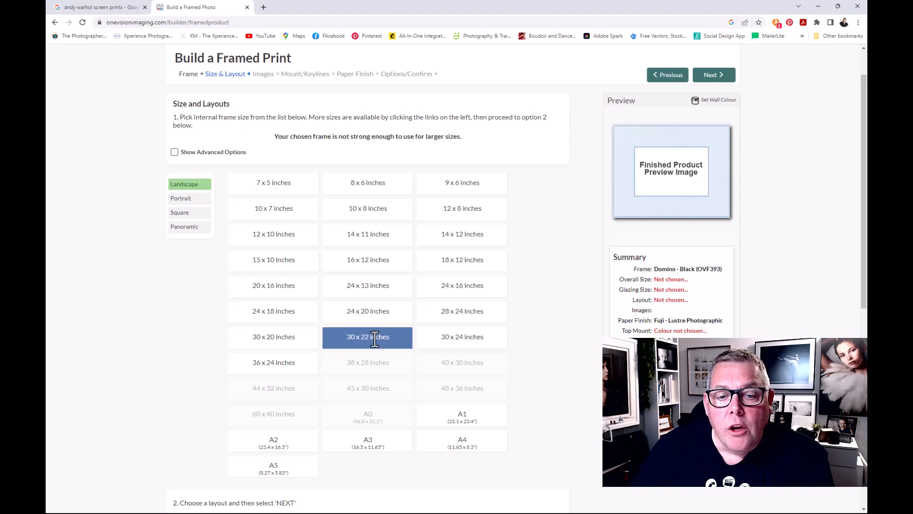
# Look through the landscape frame sizes and display the panoramic sizes for the Domino - Black frame.
pyautogui.scroll(-1, 375, 339)
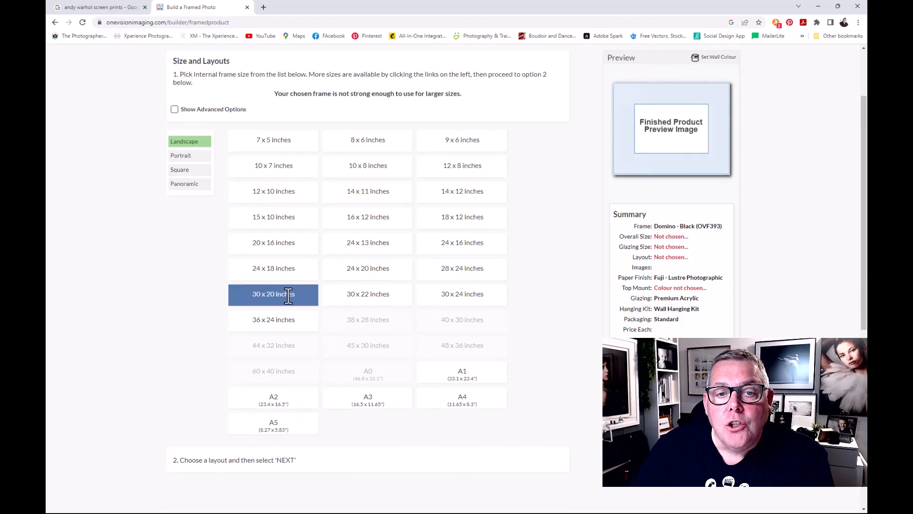
pyautogui.scroll(2, 437, 324)
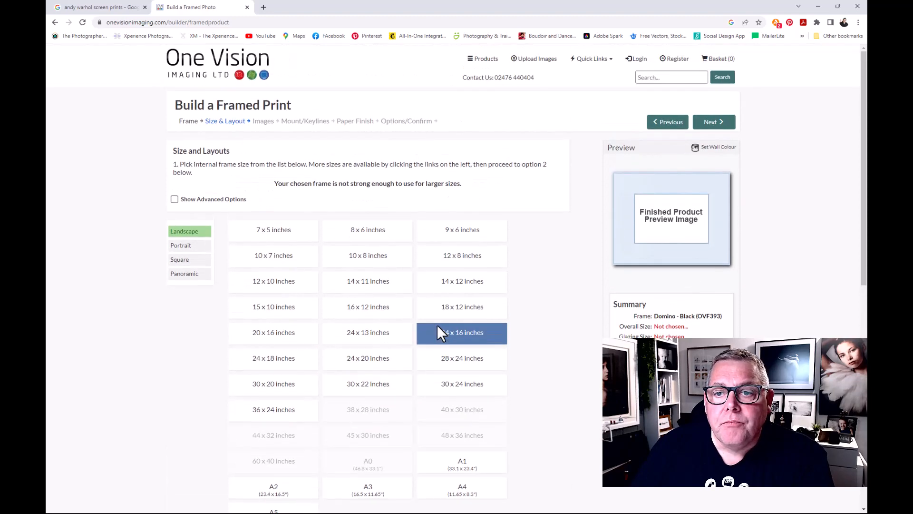
pyautogui.scroll(-4, 437, 324)
pyautogui.scroll(3, 437, 329)
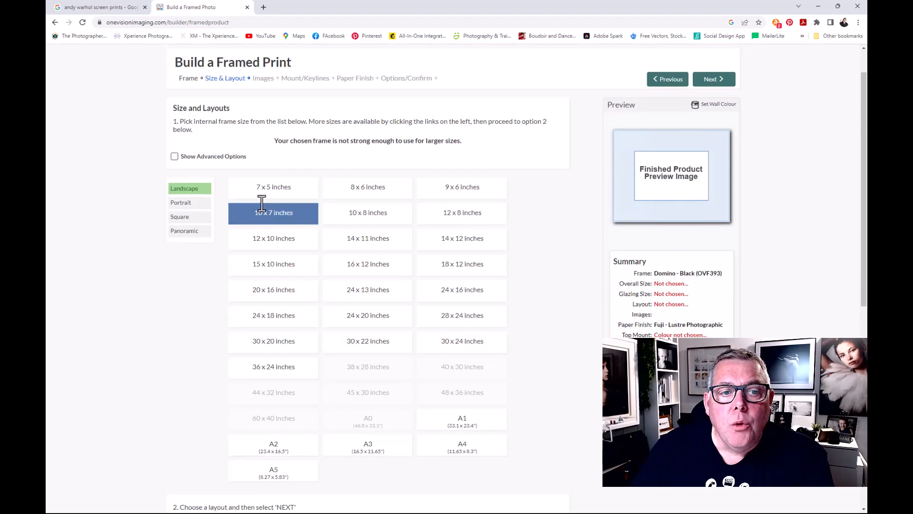
pyautogui.click(185, 232)
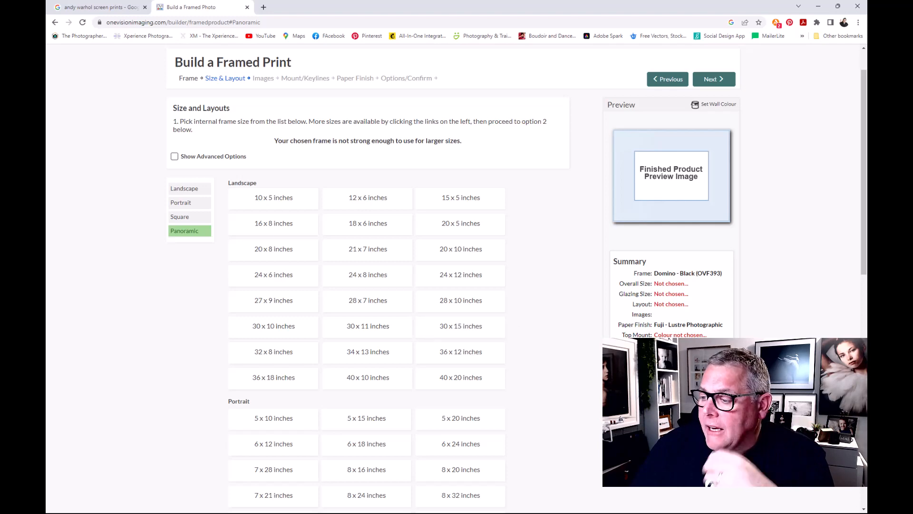
# Switch back to Photoshop and set the image width to 30 inches with Resample turned off.
pyautogui.hotkey('alt', 'Tab')
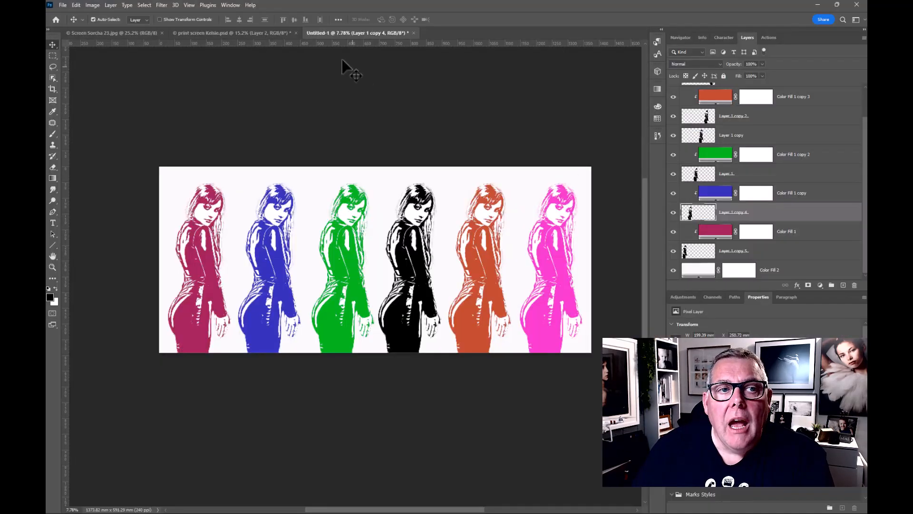
pyautogui.click(90, 5)
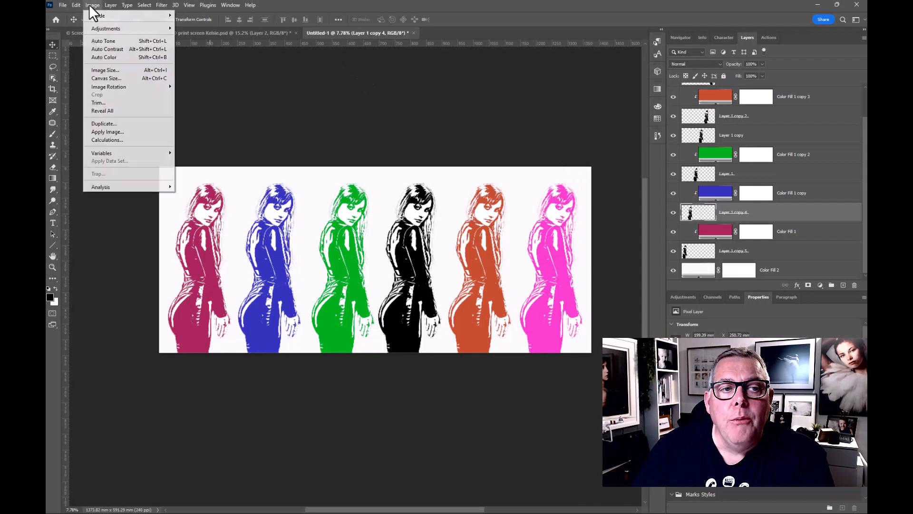
pyautogui.click(103, 68)
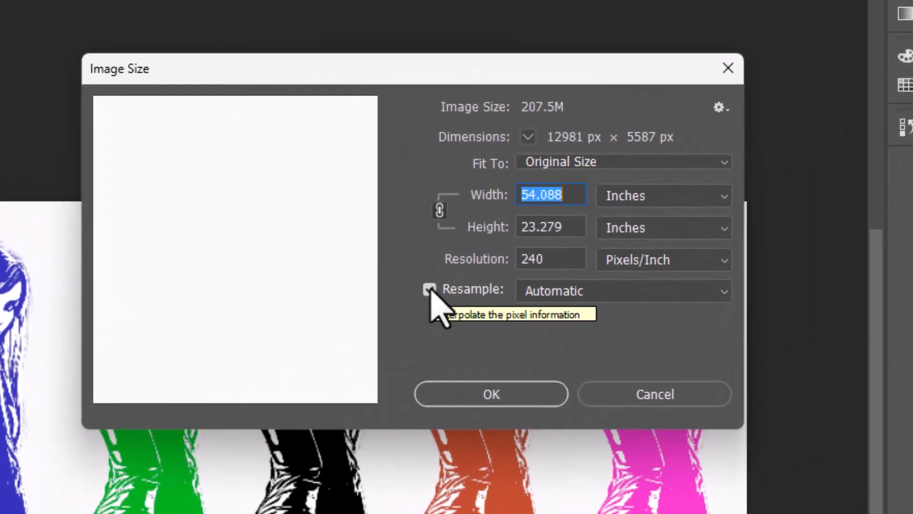
pyautogui.click(429, 289)
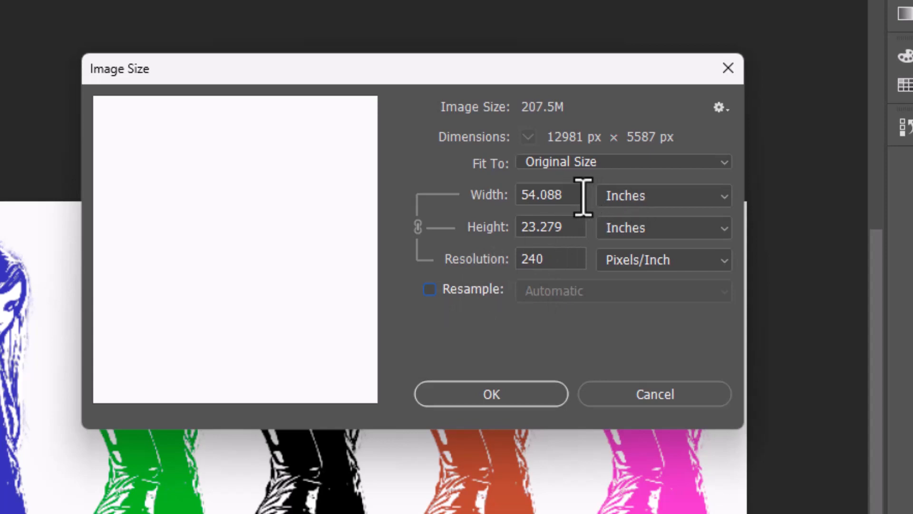
pyautogui.moveTo(583, 195); pyautogui.dragTo(492, 195)
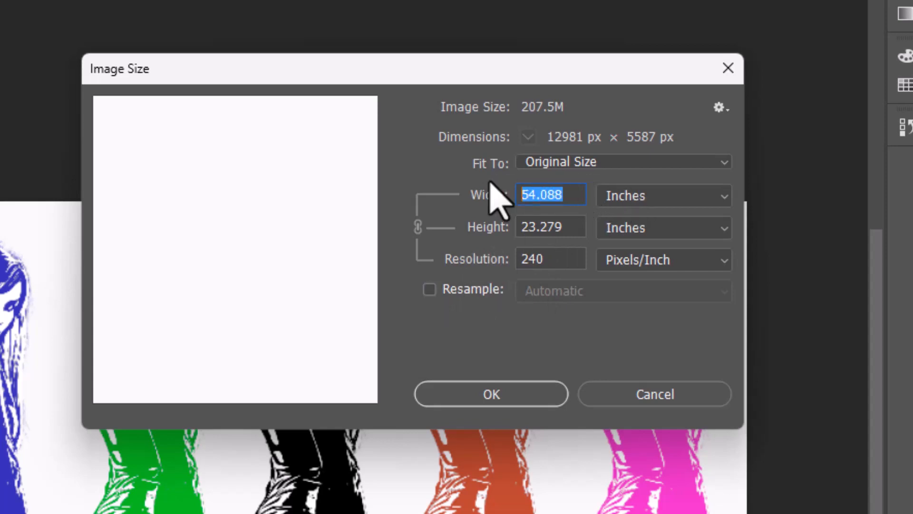
pyautogui.write('35')
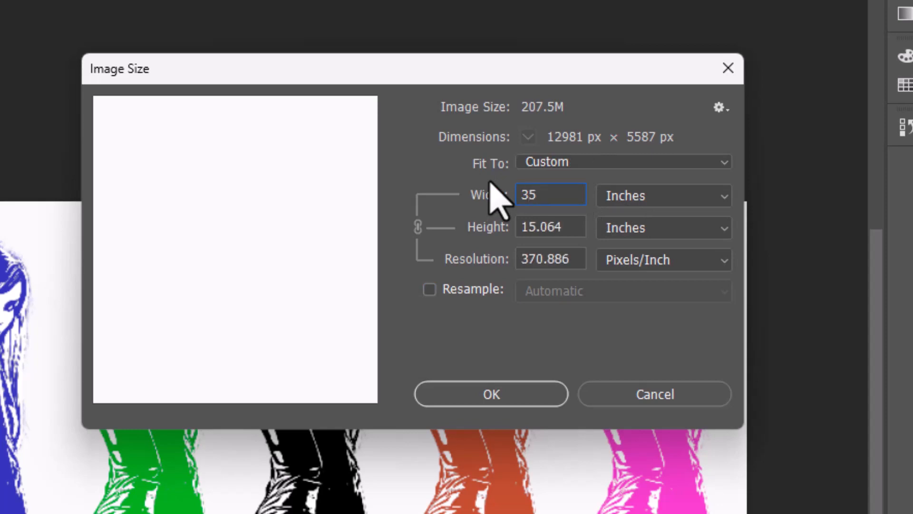
pyautogui.press('BackSpace')
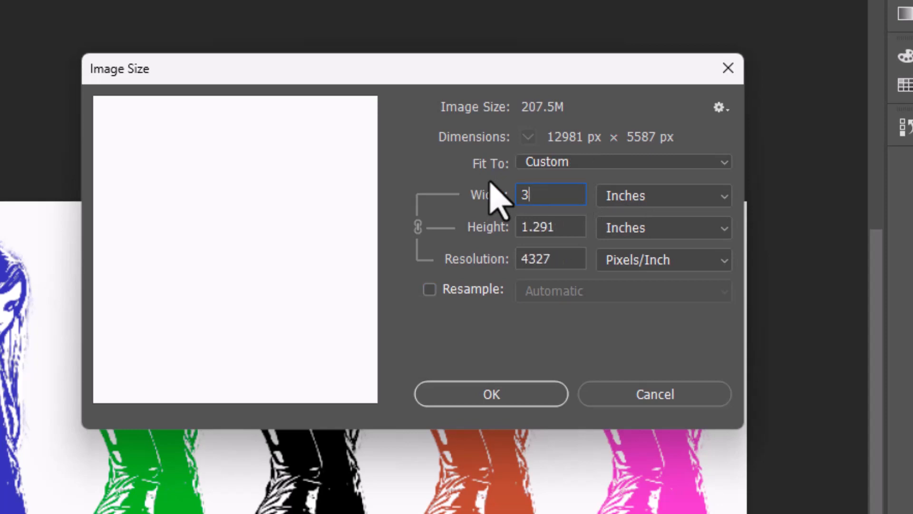
pyautogui.write('0')
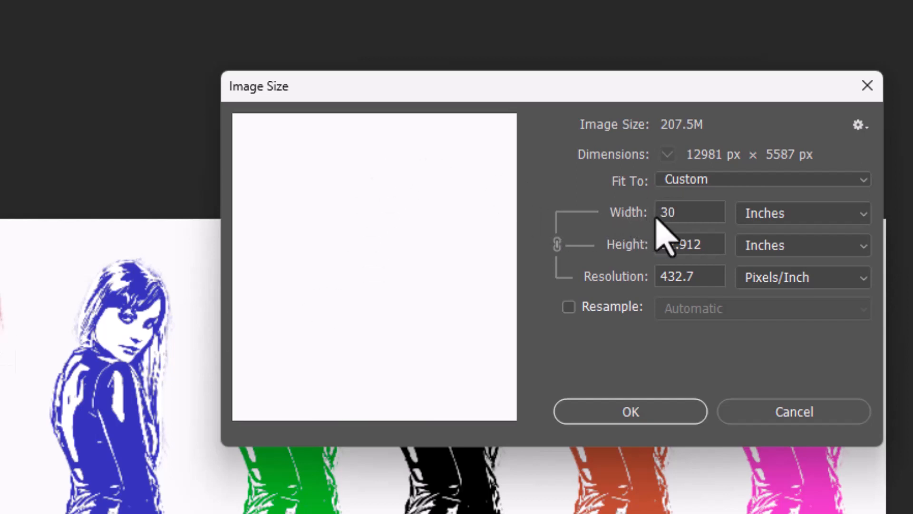
pyautogui.click(662, 420)
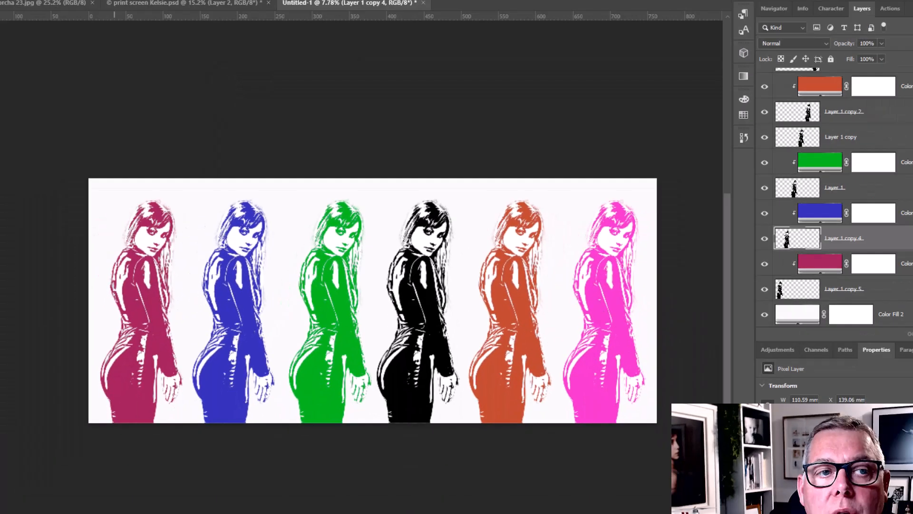
pyautogui.click(92, 5)
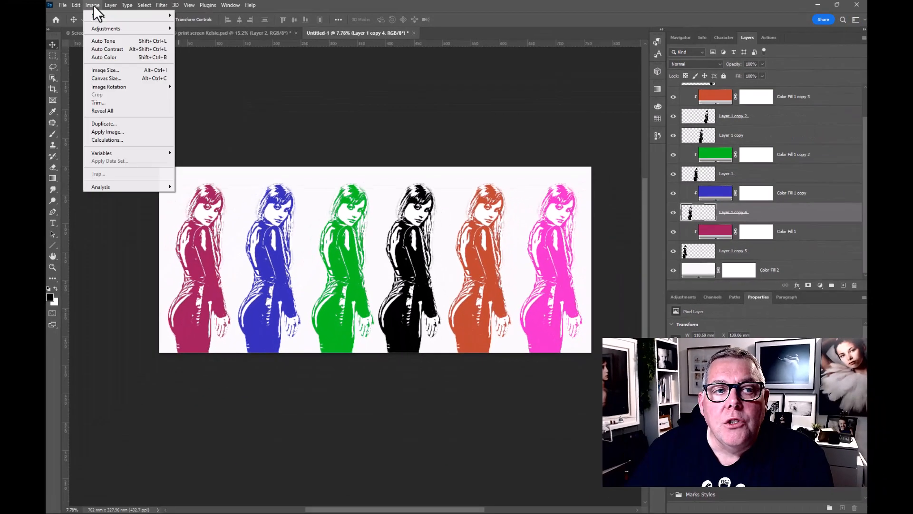
pyautogui.click(91, 70)
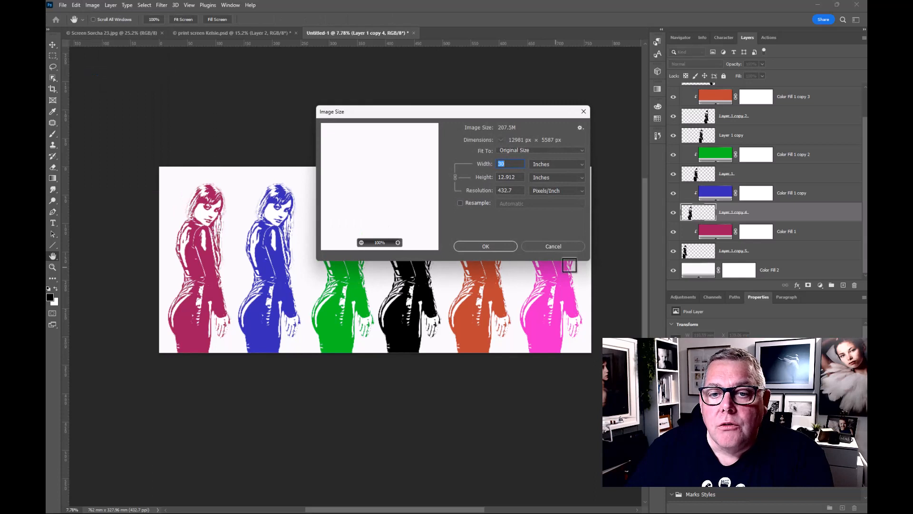
pyautogui.click(461, 203)
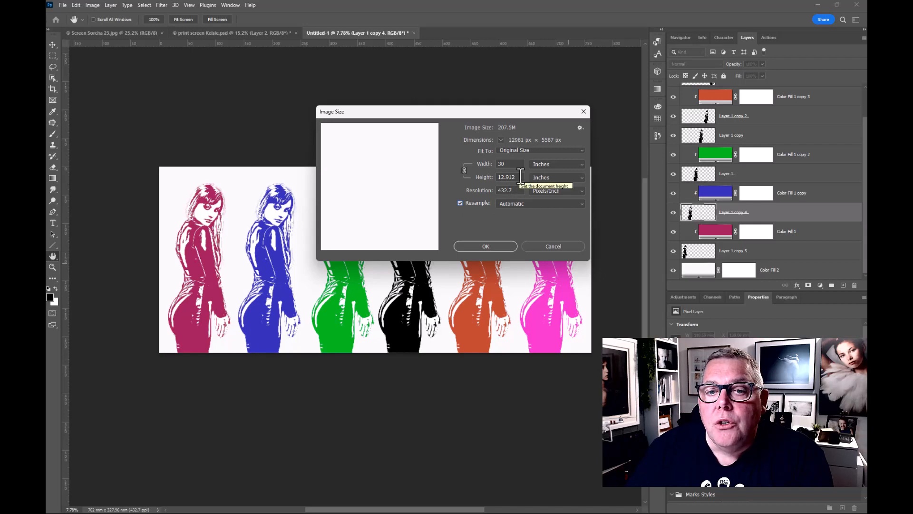
pyautogui.click(551, 246)
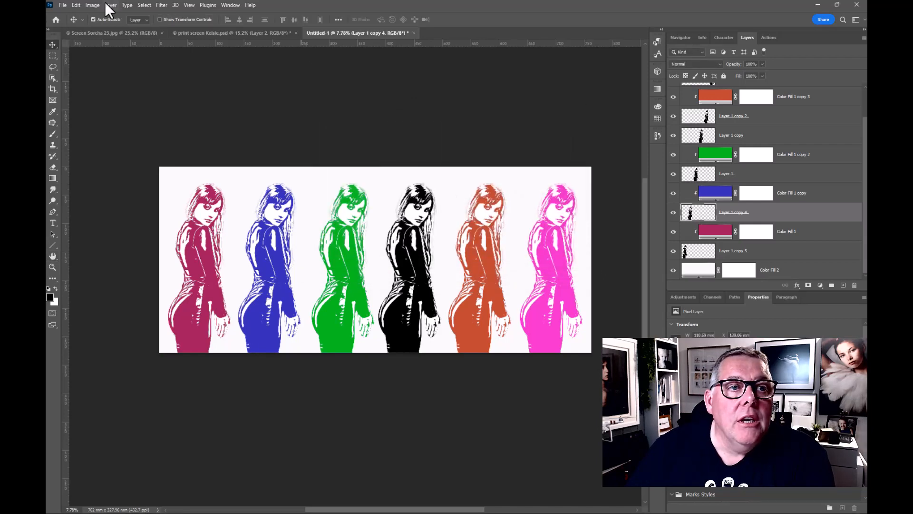
# Set the canvas height to 15 inches, anchored at bottom centre so the extra space is added above the figures.
pyautogui.click(89, 4)
pyautogui.click(91, 78)
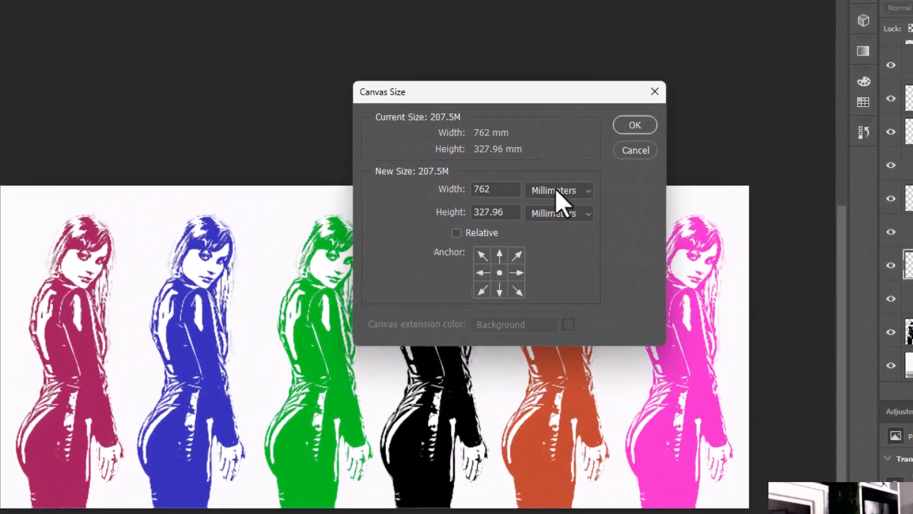
pyautogui.click(481, 169)
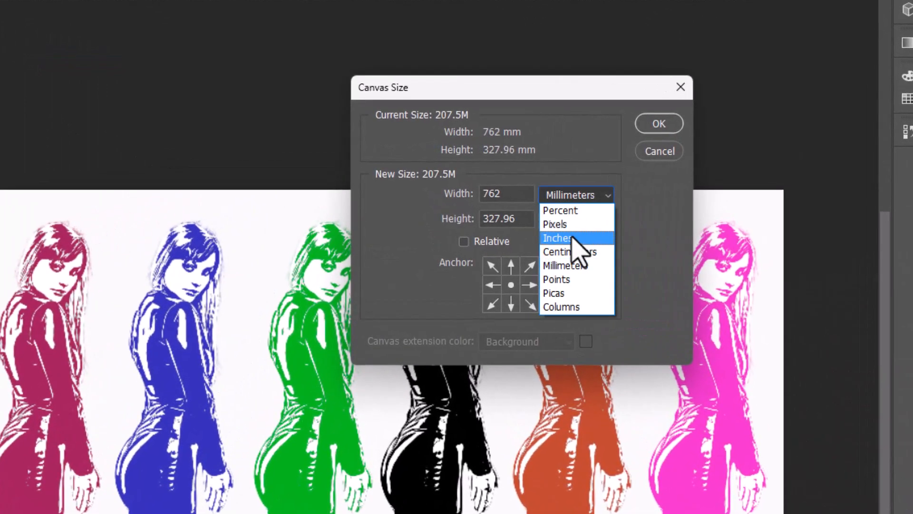
pyautogui.click(575, 239)
pyautogui.moveTo(526, 218); pyautogui.dragTo(442, 212)
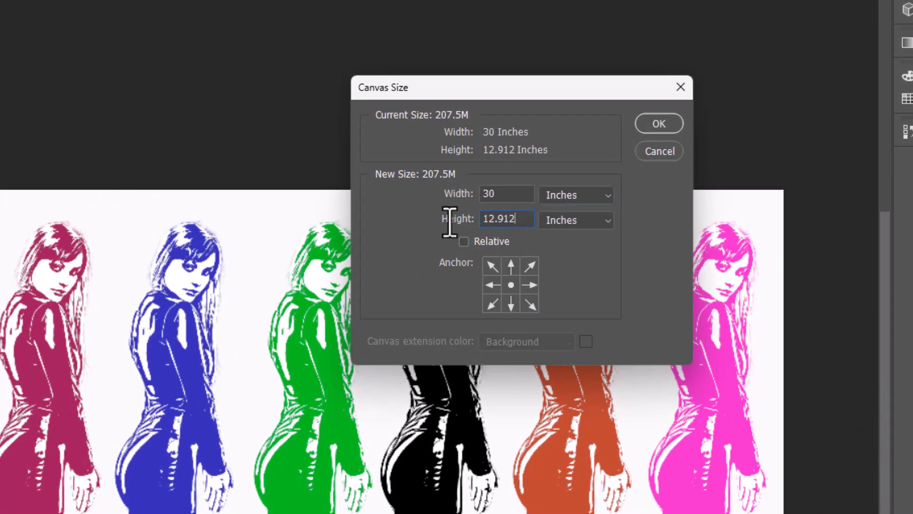
pyautogui.write('15')
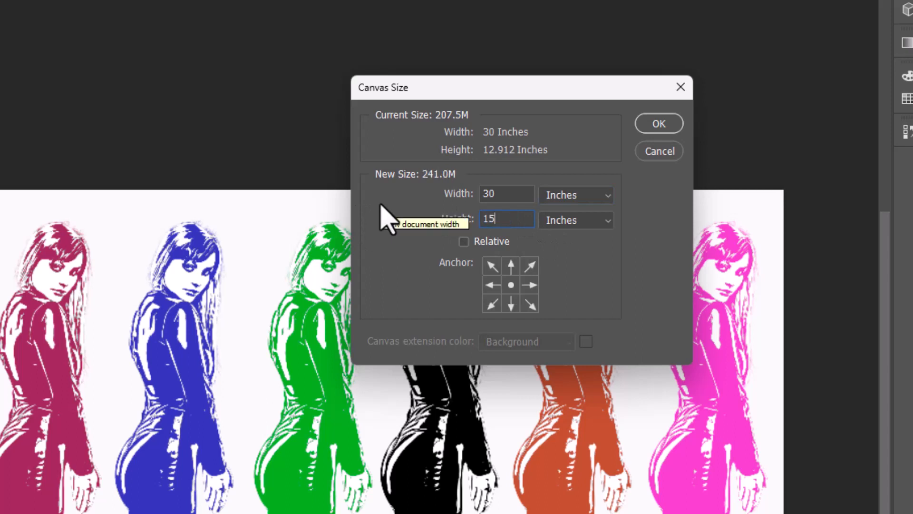
pyautogui.click(510, 303)
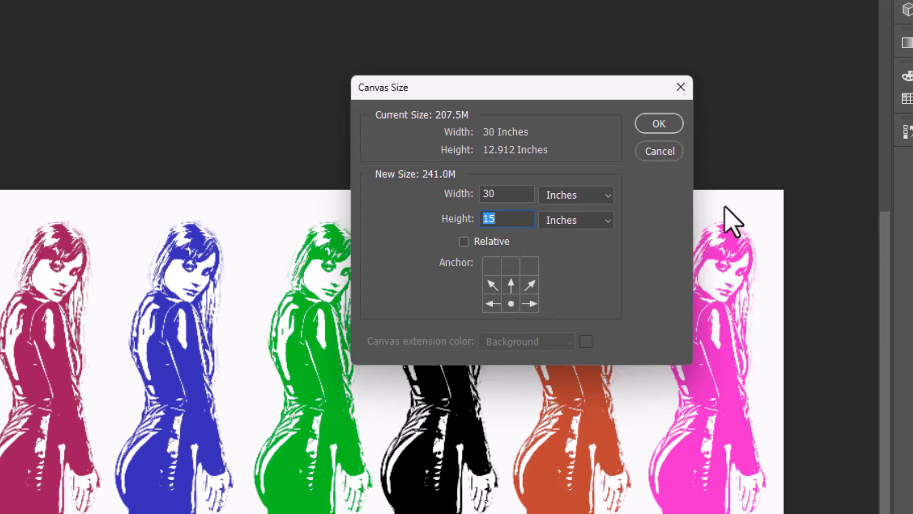
pyautogui.click(668, 123)
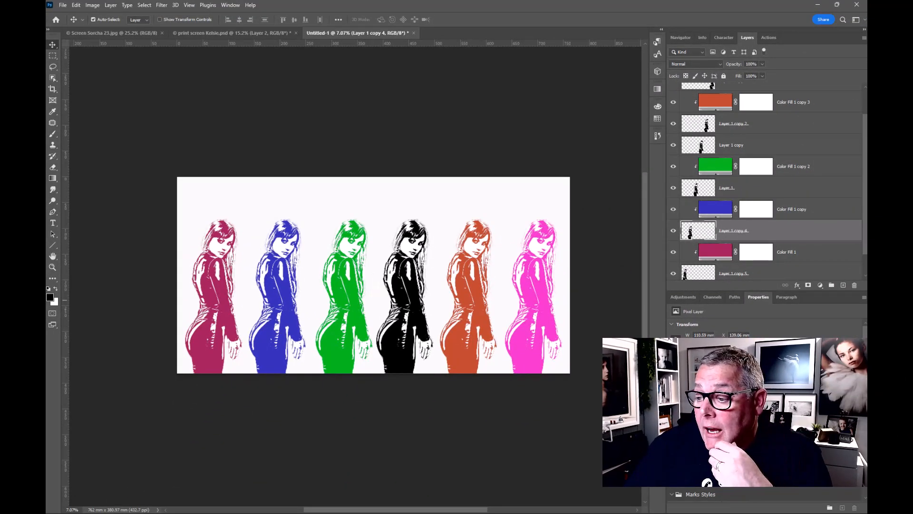
# Check the 30-inch-wide panoramic frame sizes in the browser, return to Photoshop and undo the canvas enlargement.
pyautogui.hotkey('alt', 'Tab')
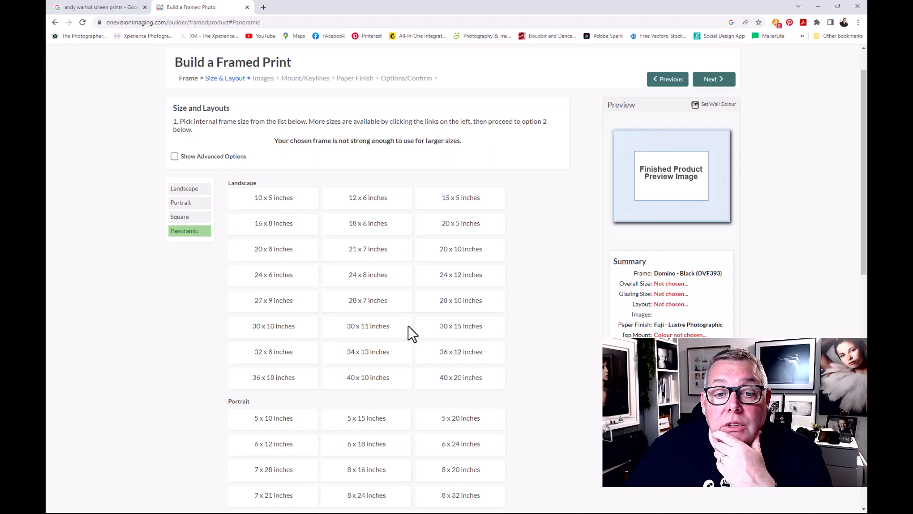
pyautogui.click(371, 327)
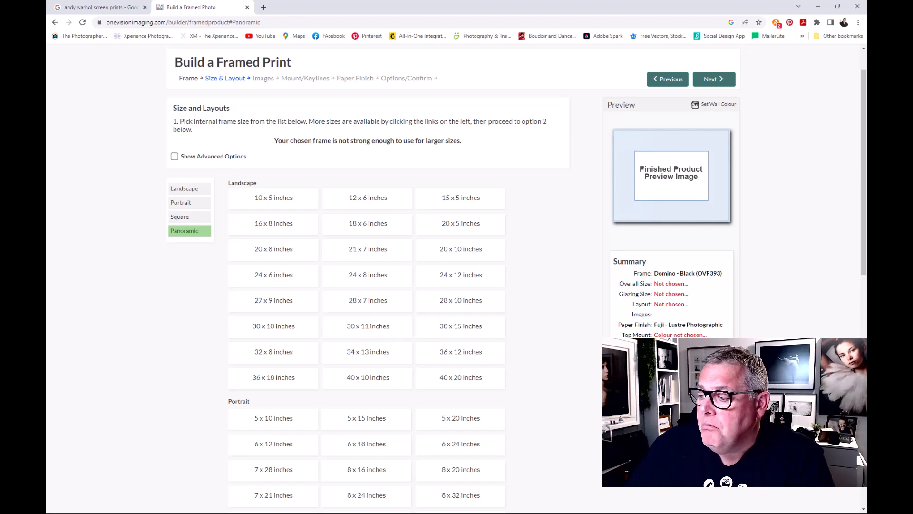
pyautogui.hotkey('alt', 'Tab')
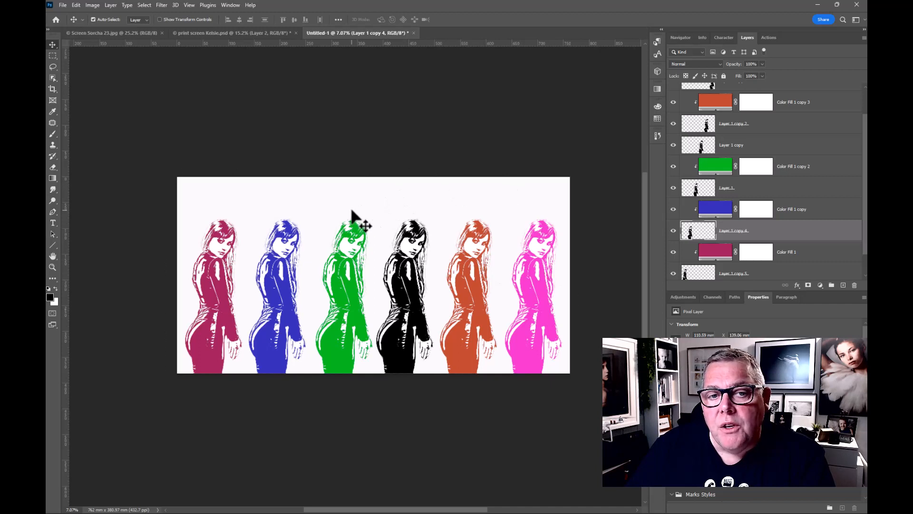
pyautogui.hotkey('ctrl', 'z')
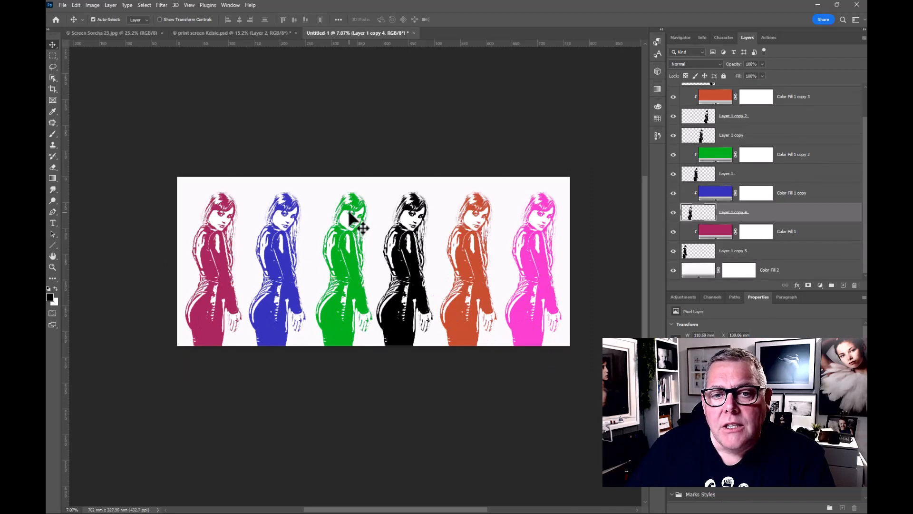
# Set the canvas height to 11 inches with the centre anchor, using inches as the unit, and accept the clipping.
pyautogui.click(87, 4)
pyautogui.click(98, 77)
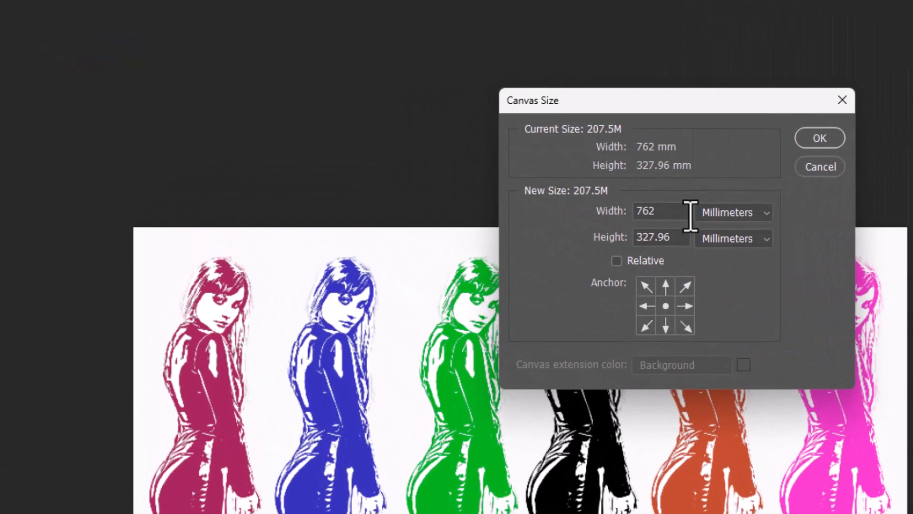
pyautogui.click(477, 170)
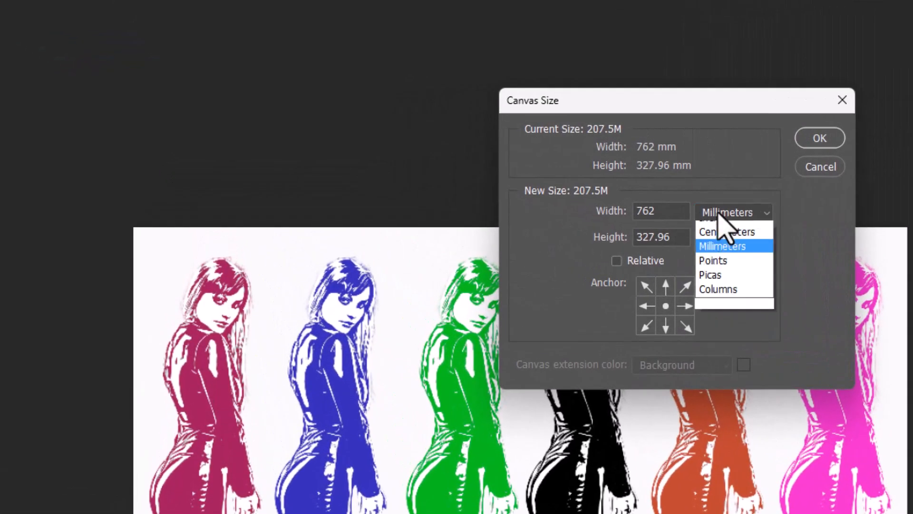
pyautogui.click(718, 257)
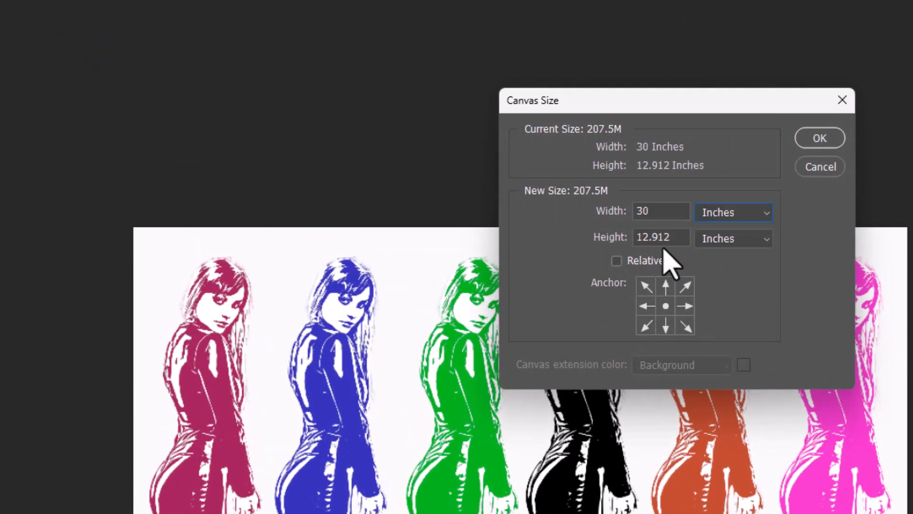
pyautogui.click(622, 237)
pyautogui.write('11')
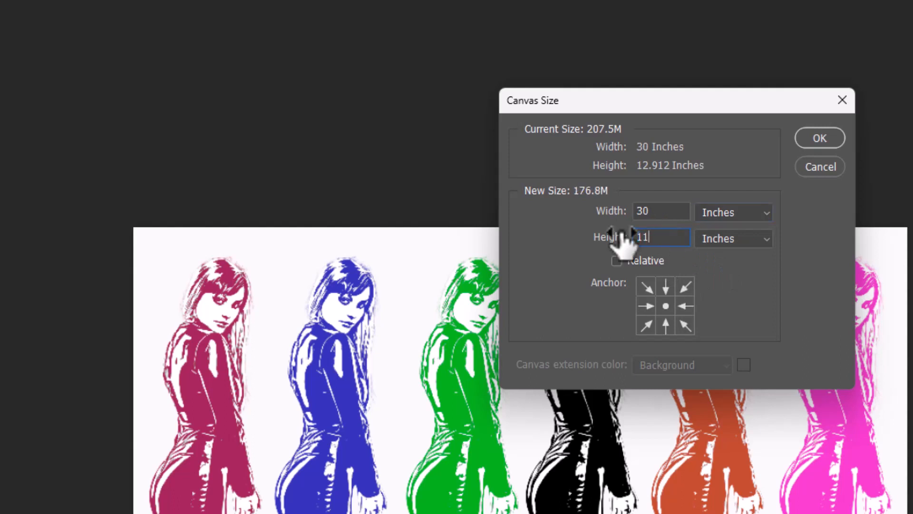
pyautogui.click(821, 139)
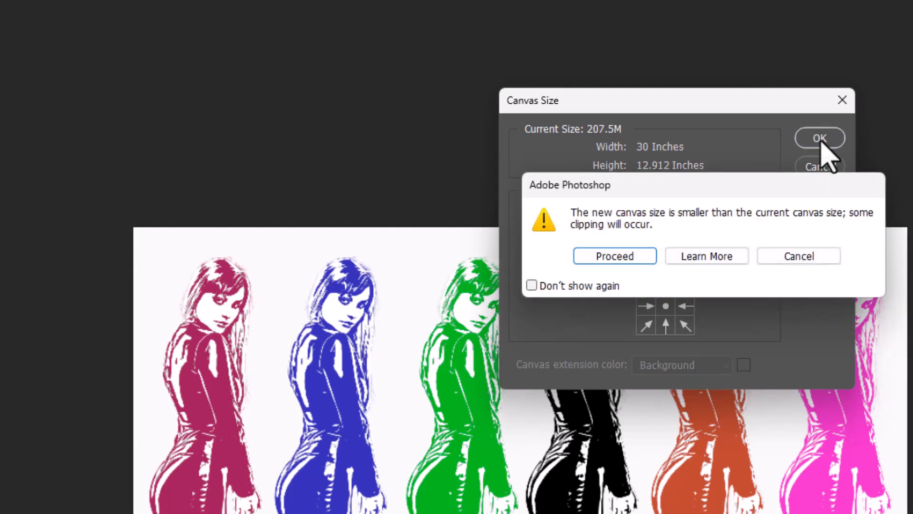
pyautogui.click(603, 260)
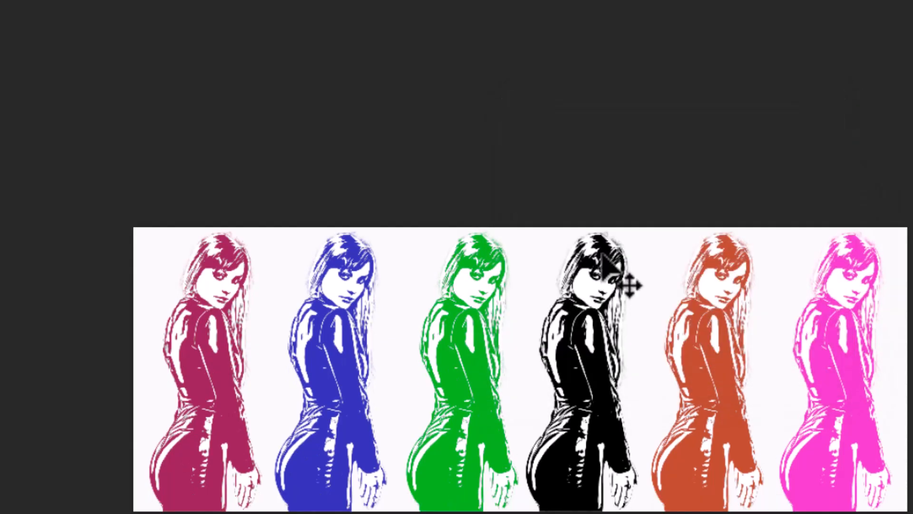
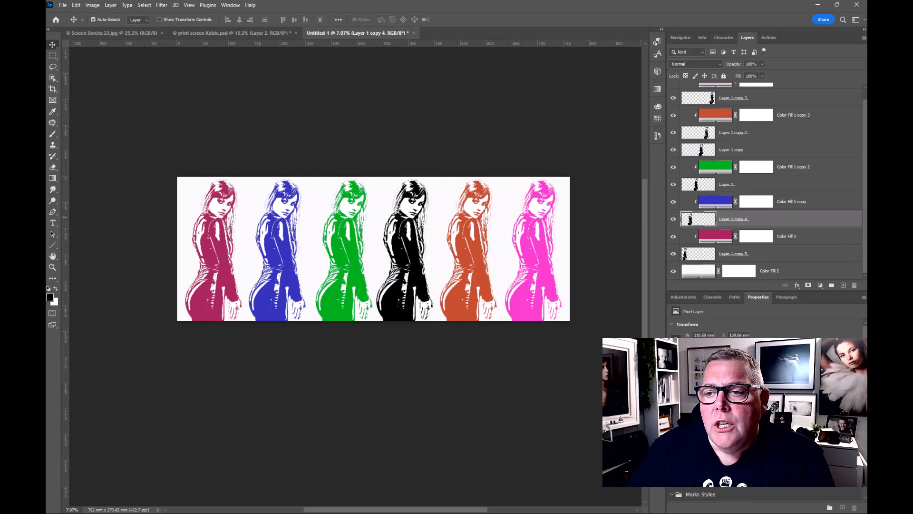
# Hide the white Color Fill 2, stamp the visible figures onto a new layer, and place it unclipped above all other layers.
pyautogui.click(673, 271)
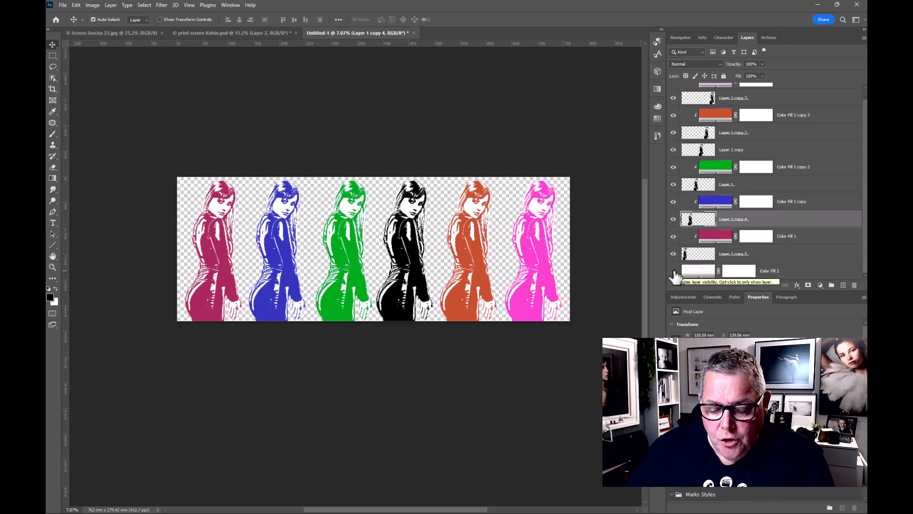
pyautogui.press('super+alt+shift+e')
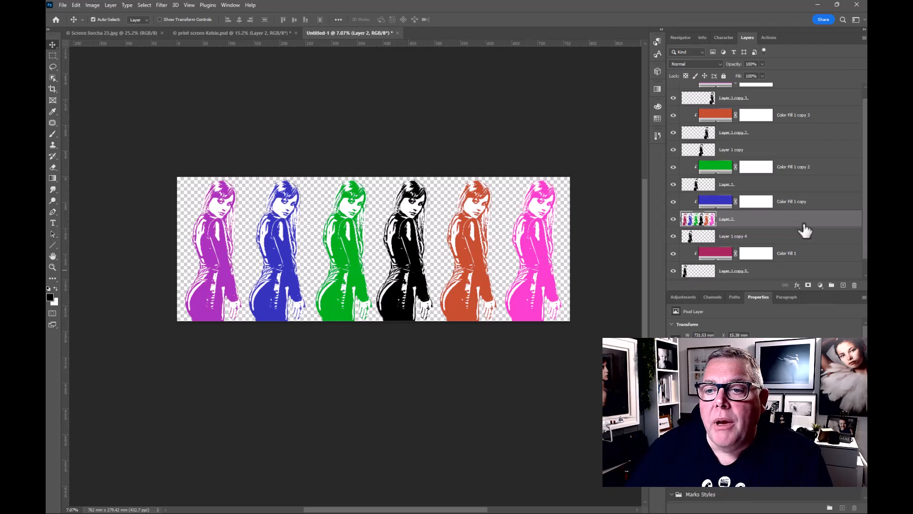
pyautogui.moveTo(805, 226); pyautogui.dragTo(789, 89)
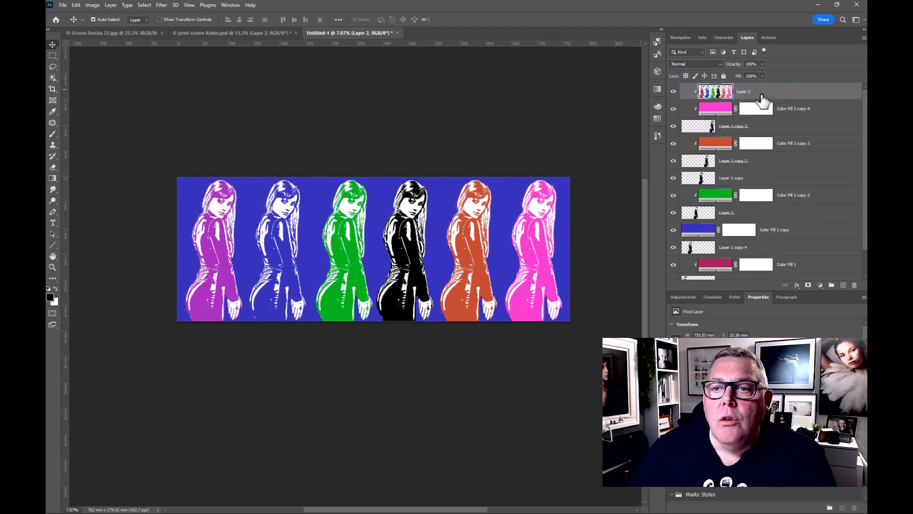
pyautogui.keyDown('alt'); pyautogui.click(778, 99); pyautogui.keyUp('alt')
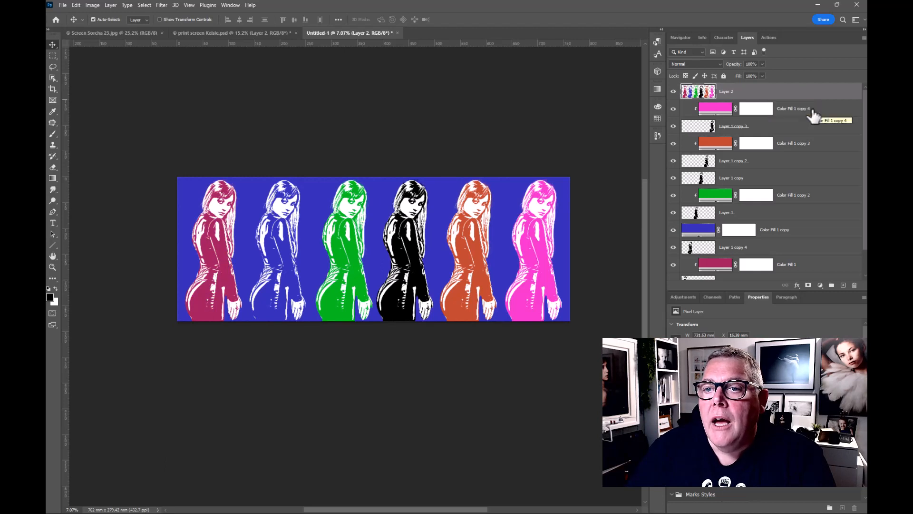
# Group all the original figure and colour fill layers, hide that group, and show the white Color Fill 2 again.
pyautogui.click(820, 112)
pyautogui.scroll(-1, 837, 186)
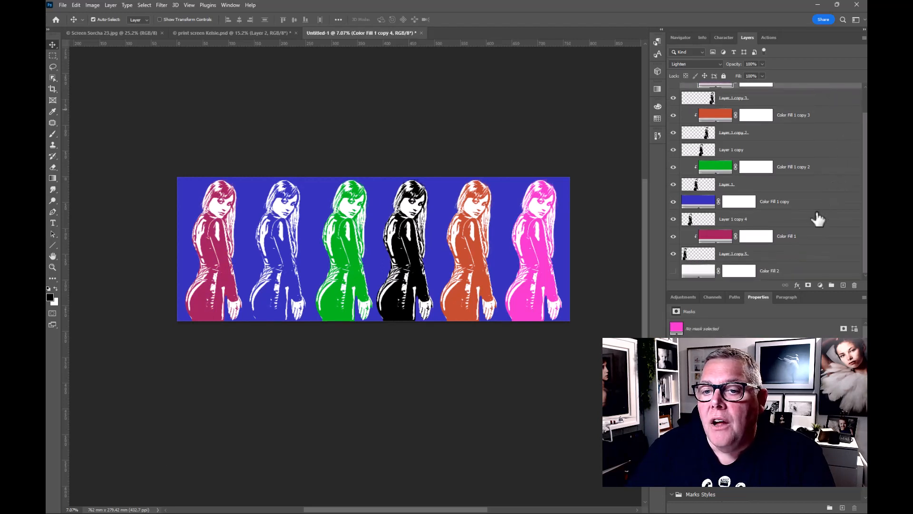
pyautogui.keyDown('shift'); pyautogui.click(806, 252); pyautogui.keyUp('shift')
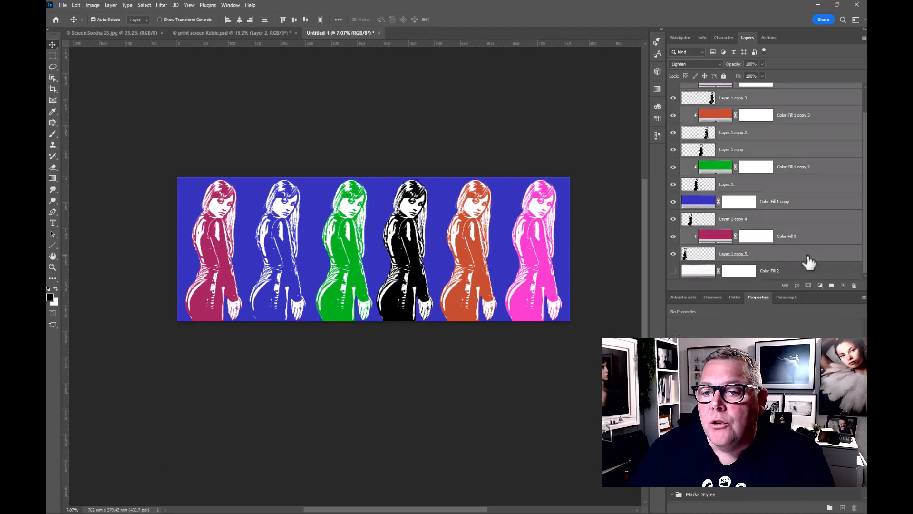
pyautogui.click(832, 285)
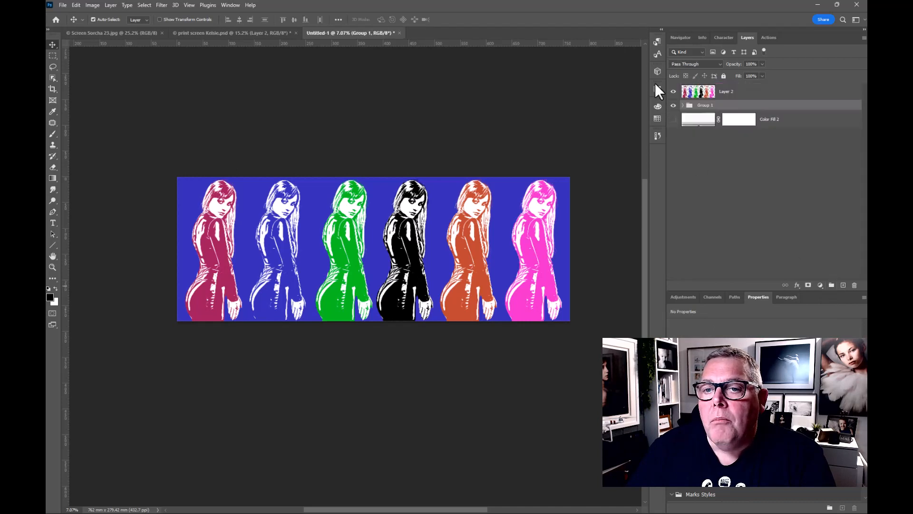
pyautogui.click(673, 106)
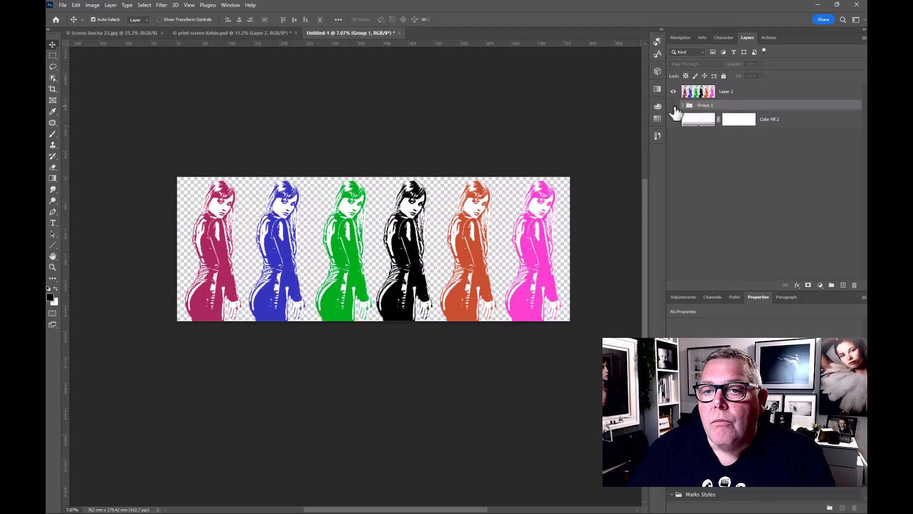
pyautogui.click(673, 119)
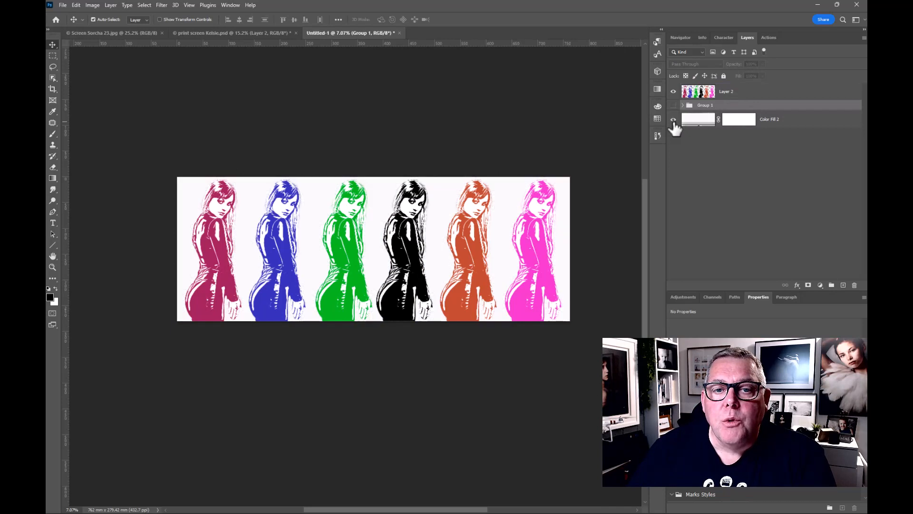
# Scale the merged six-figure layer down to 97.77%, nudge it slightly into place, and deselect it.
pyautogui.click(698, 92)
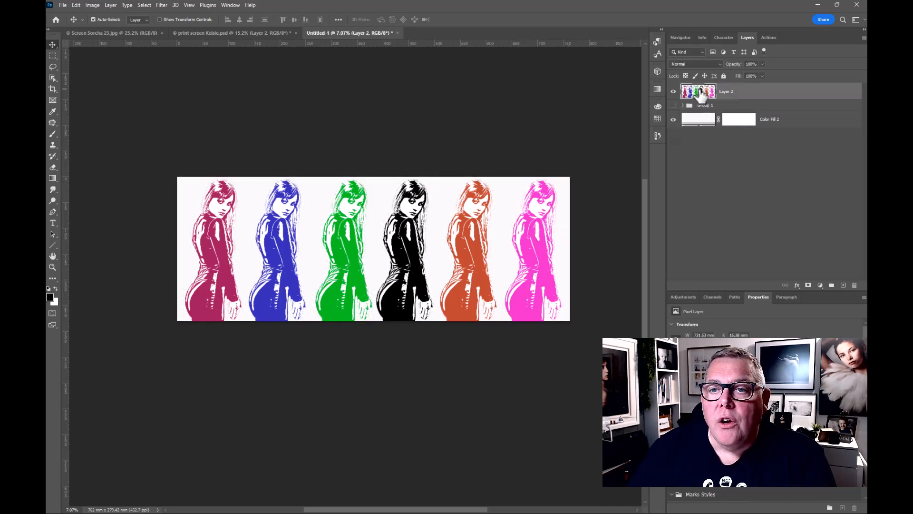
pyautogui.hotkey('ctrl', 't')
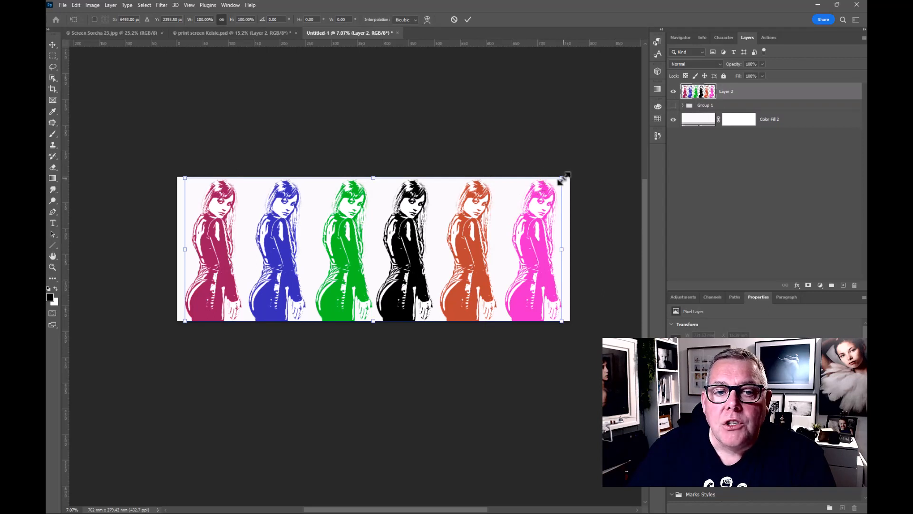
pyautogui.moveTo(562, 178); pyautogui.dragTo(554, 182)
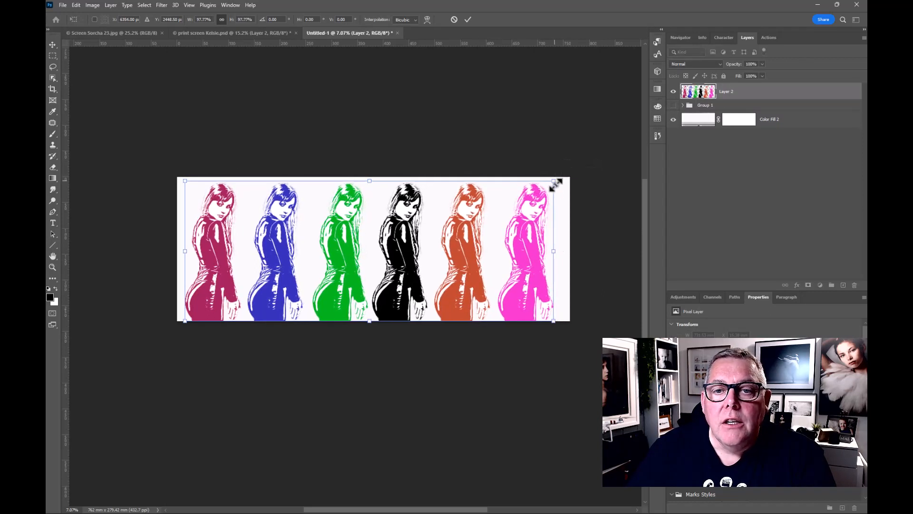
pyautogui.press('Return')
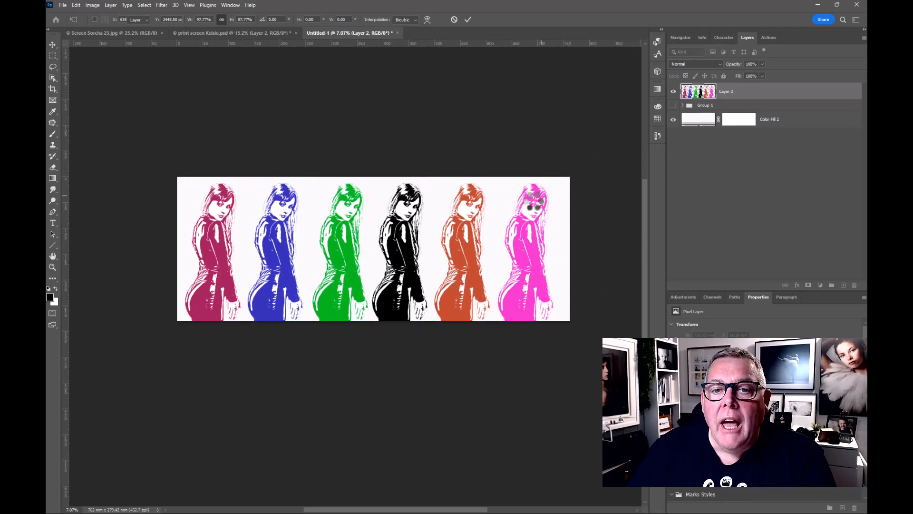
pyautogui.moveTo(532, 203); pyautogui.dragTo(533, 203)
pyautogui.click(526, 135)
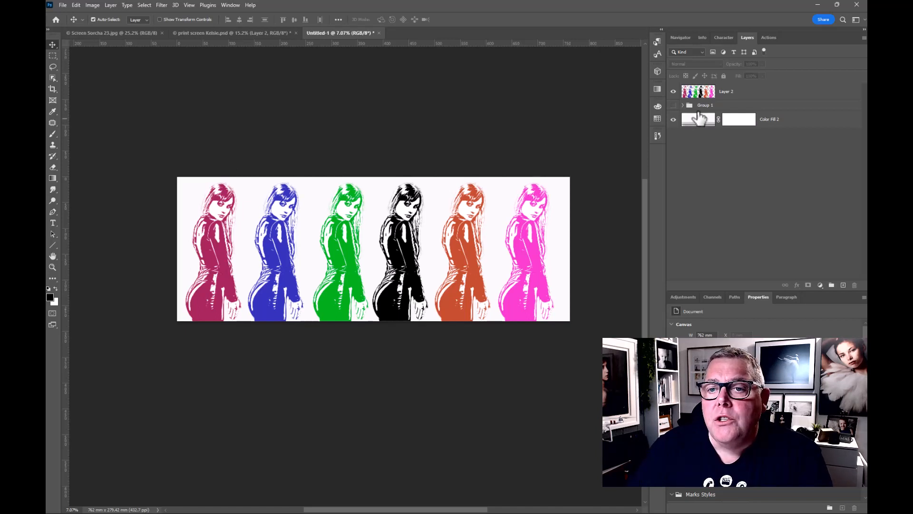
# Add a new layer between Group 1 and the white fill and brush loose yellow-green (#bec84d) strokes across it behind the figures.
pyautogui.click(843, 285)
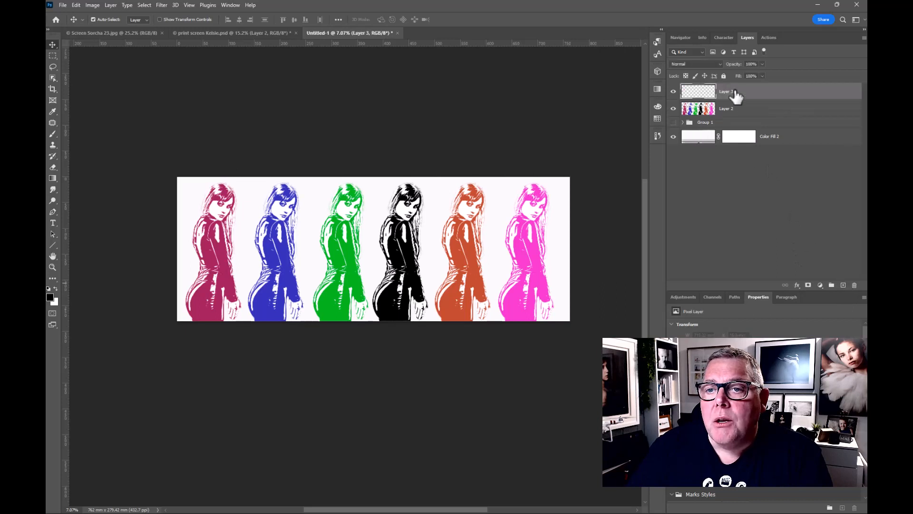
pyautogui.moveTo(736, 97); pyautogui.dragTo(733, 127)
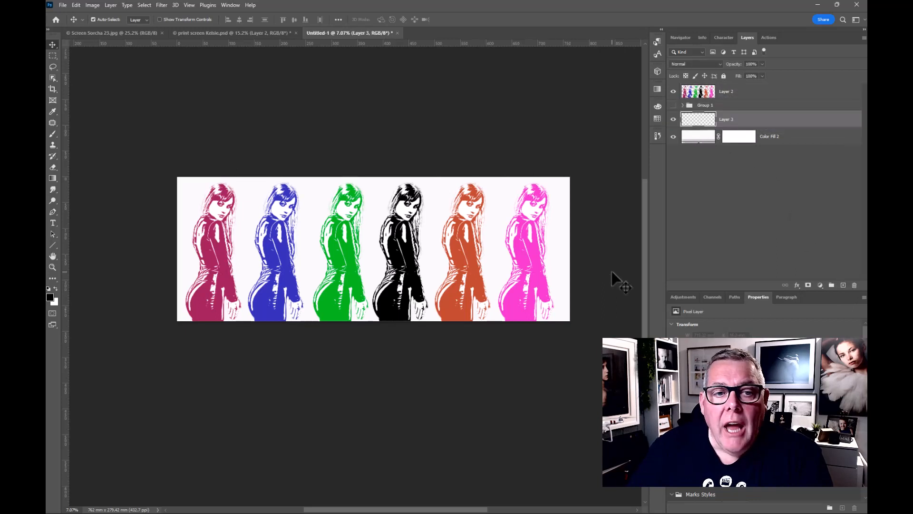
pyautogui.click(50, 298)
pyautogui.click(748, 186)
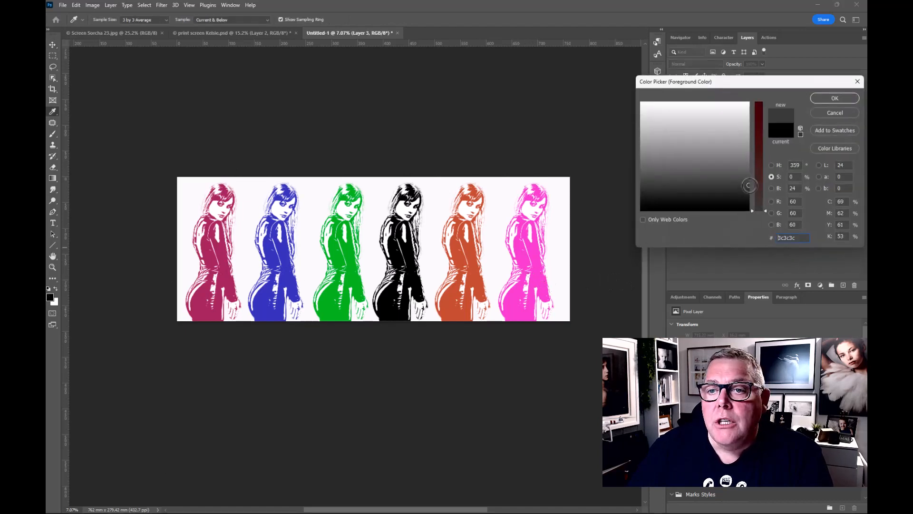
pyautogui.click(759, 143)
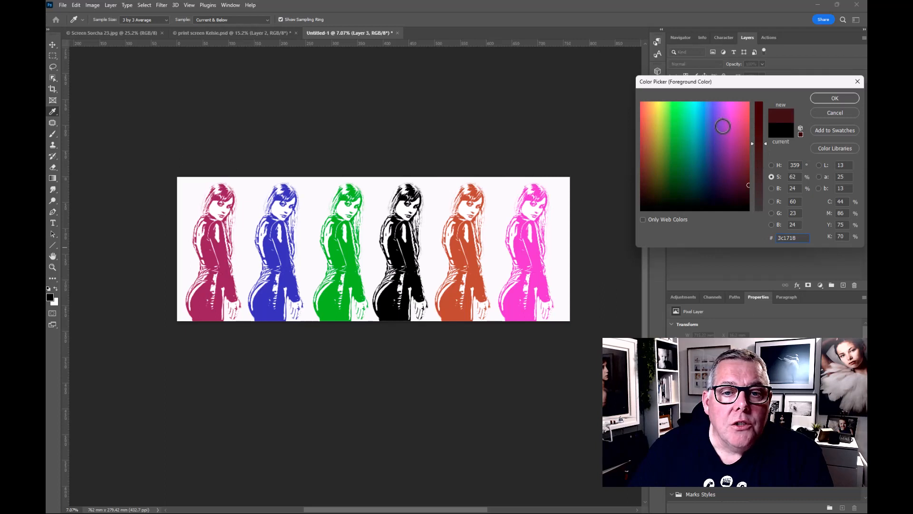
pyautogui.click(660, 125)
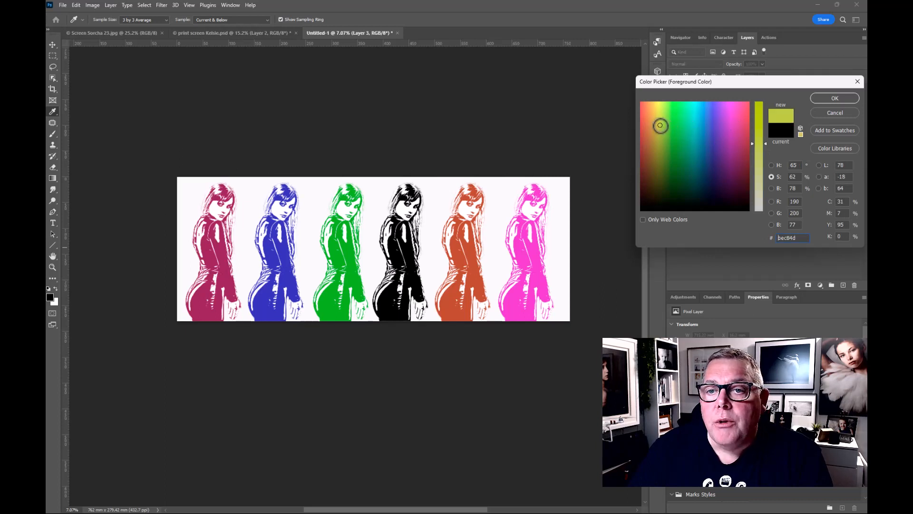
pyautogui.click(829, 97)
pyautogui.press('v')
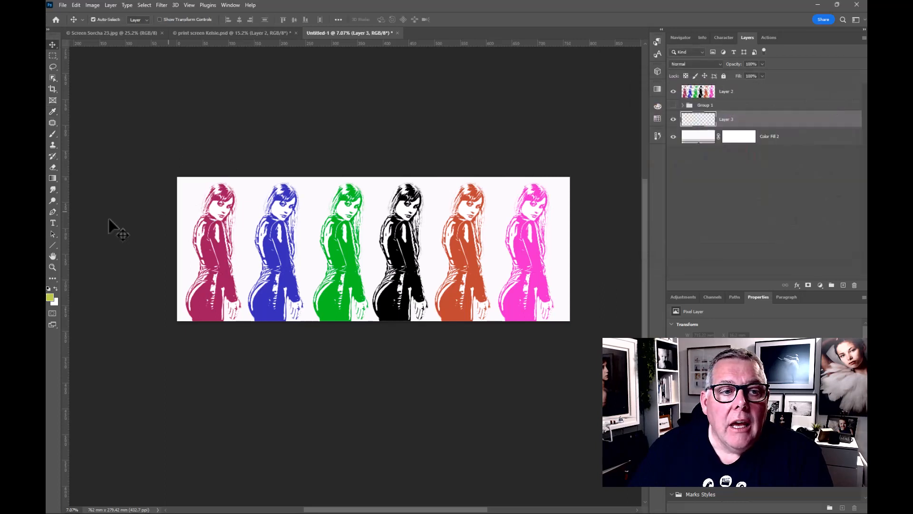
pyautogui.click(52, 134)
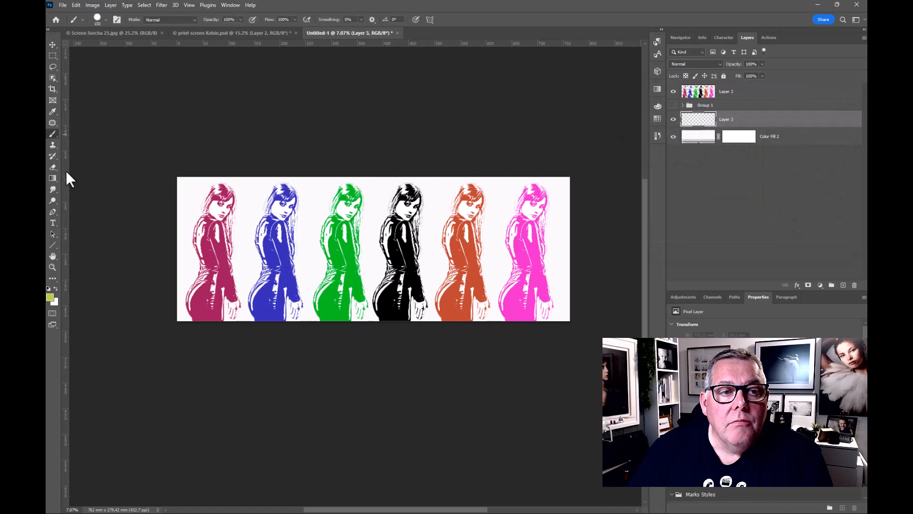
pyautogui.moveTo(190, 206)
pyautogui.mouseDown()
pyautogui.moveTo(318, 190)
pyautogui.moveTo(239, 219)
pyautogui.moveTo(470, 220)
pyautogui.moveTo(610, 272)
pyautogui.moveTo(503, 308)
pyautogui.moveTo(533, 349)
pyautogui.mouseUp()
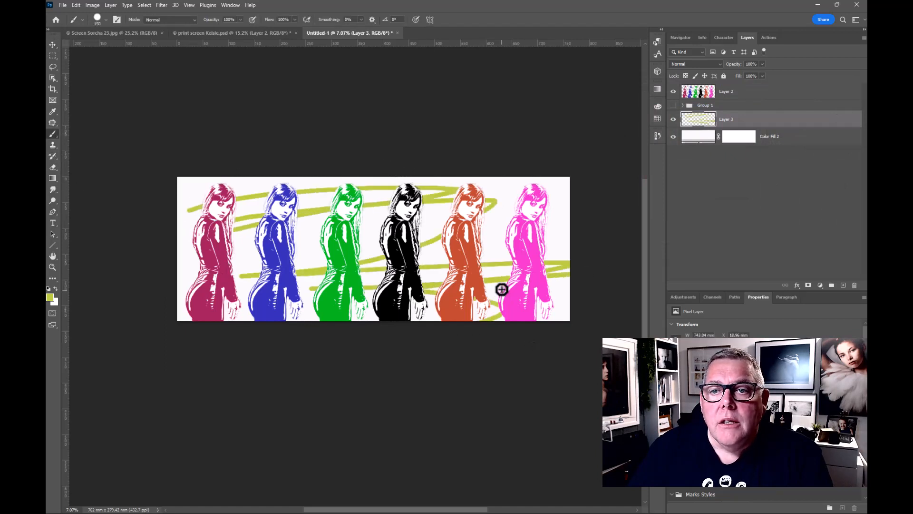
# Apply a Motion Blur to the yellow-green strokes with a 90° angle and a distance of 264 pixels.
pyautogui.click(161, 5)
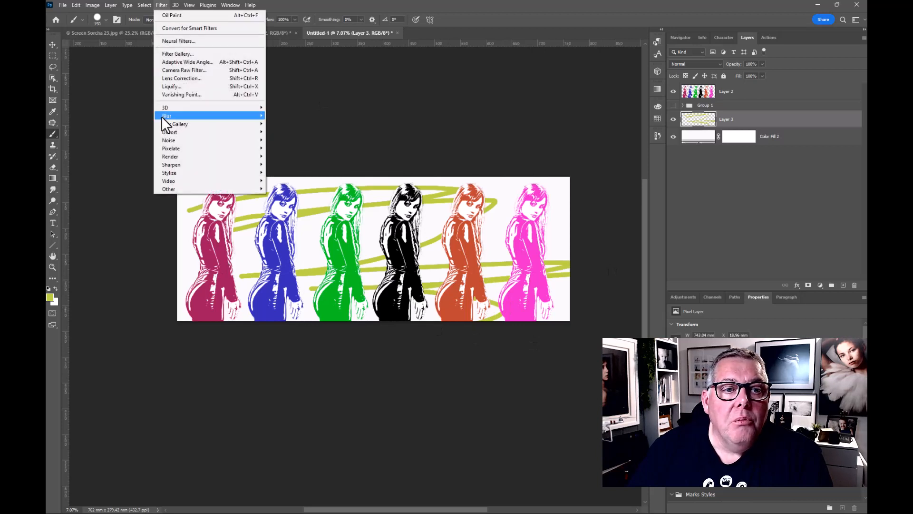
pyautogui.moveTo(164, 116)
pyautogui.click(297, 164)
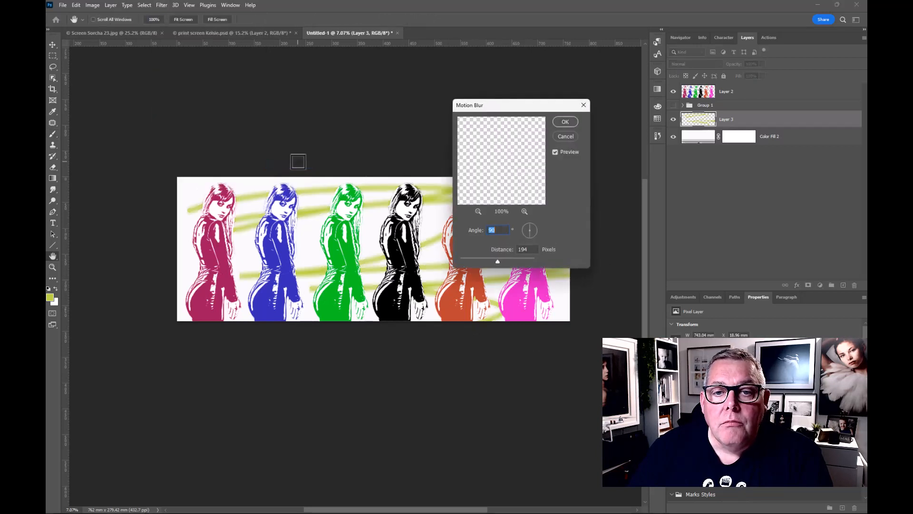
pyautogui.moveTo(503, 260); pyautogui.dragTo(506, 261)
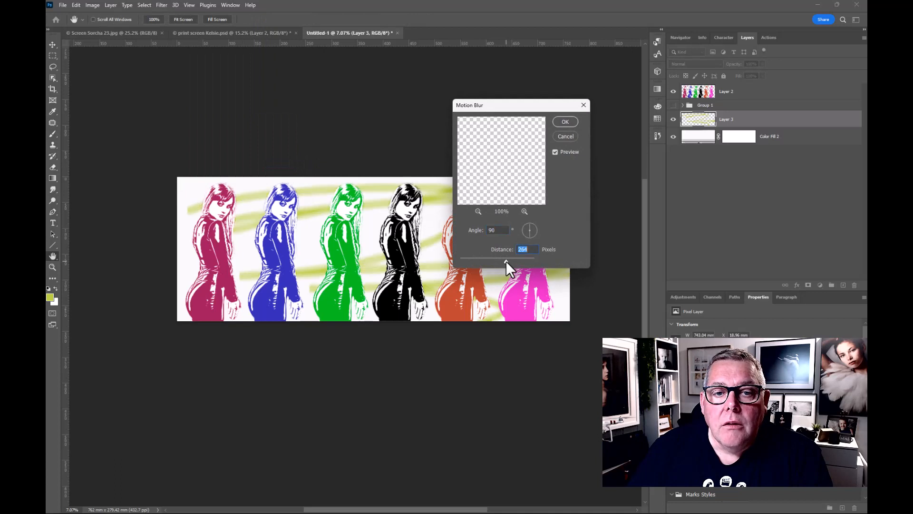
pyautogui.click(565, 122)
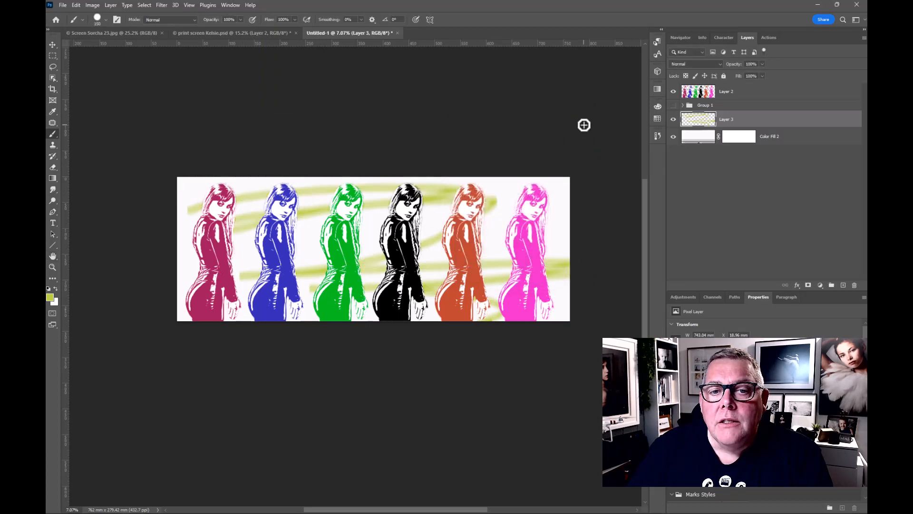
# Add a new layer above the yellow-green strokes and brush loose bright cyan strokes across it behind the figures.
pyautogui.click(843, 285)
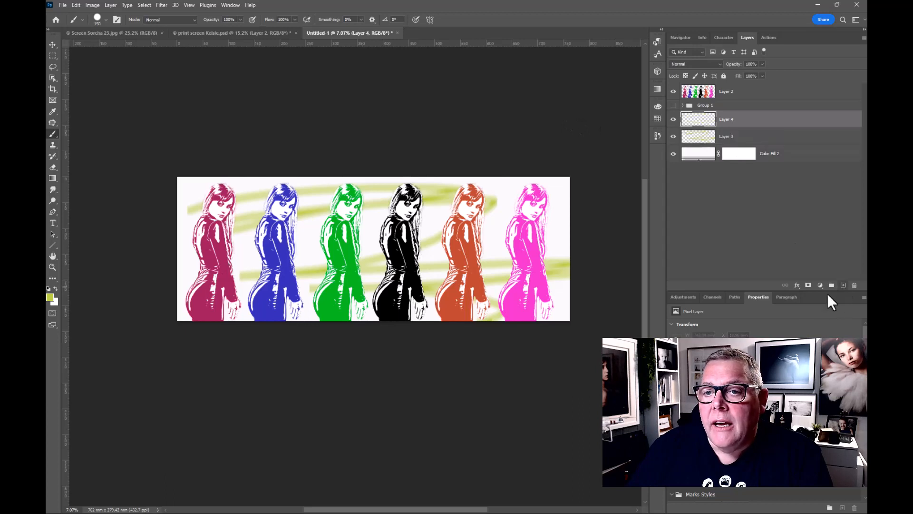
pyautogui.click(50, 298)
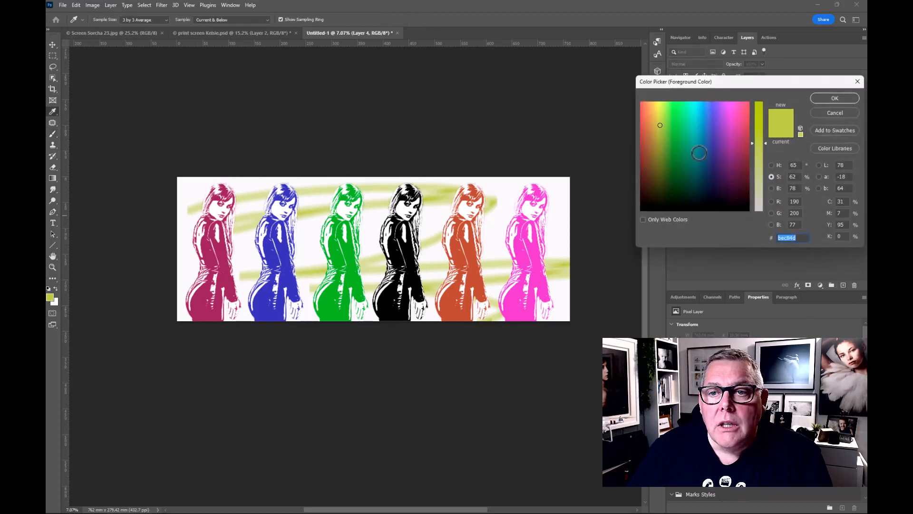
pyautogui.click(695, 112)
pyautogui.click(827, 98)
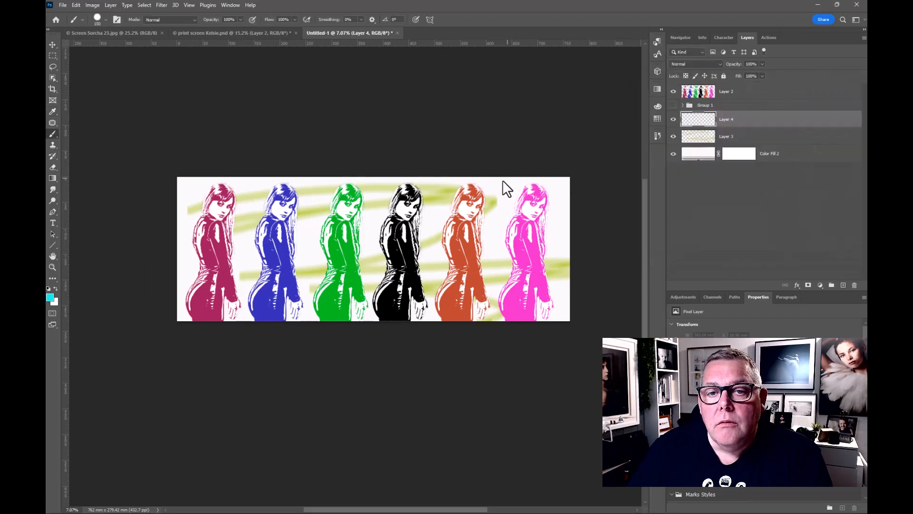
pyautogui.moveTo(502, 181)
pyautogui.mouseDown()
pyautogui.moveTo(545, 183)
pyautogui.moveTo(504, 201)
pyautogui.moveTo(573, 245)
pyautogui.moveTo(483, 257)
pyautogui.moveTo(261, 208)
pyautogui.moveTo(329, 196)
pyautogui.moveTo(243, 225)
pyautogui.moveTo(512, 339)
pyautogui.moveTo(481, 374)
pyautogui.mouseUp()
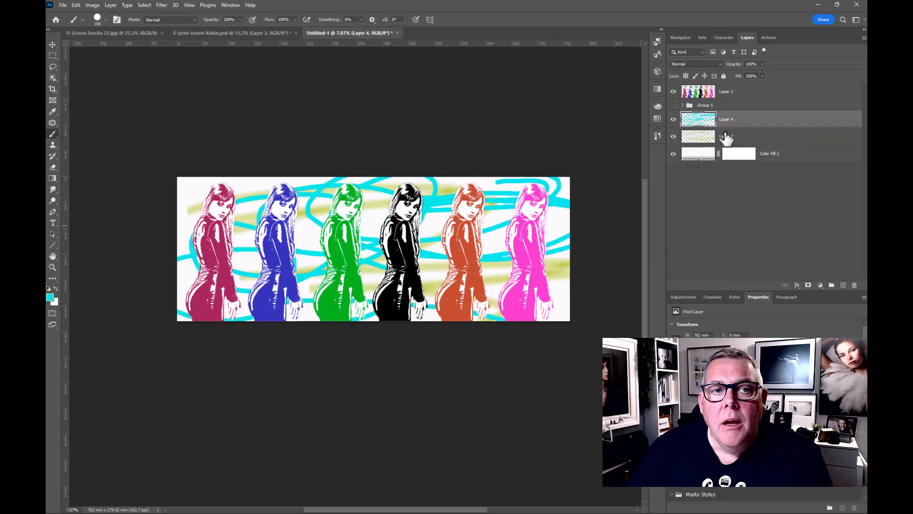
# Apply a Gaussian Blur with a radius of 176.2 pixels to the cyan strokes on Layer 4.
pyautogui.click(162, 5)
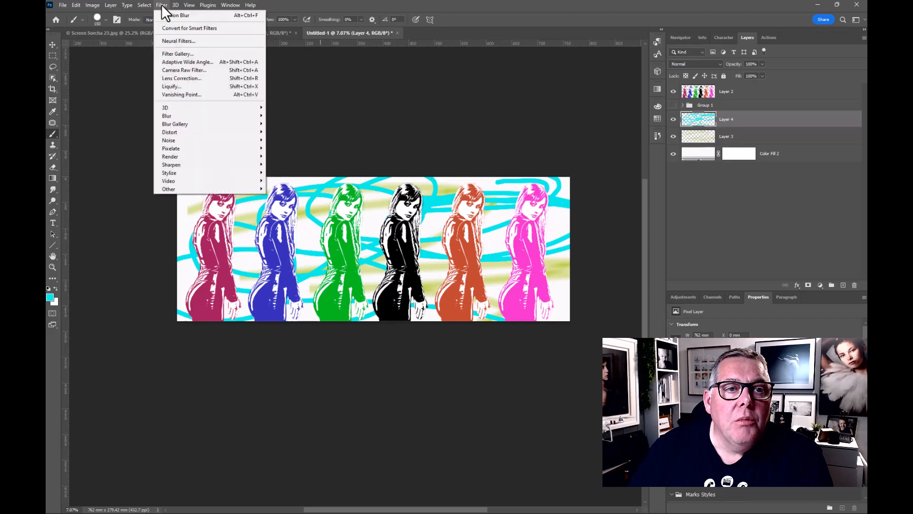
pyautogui.moveTo(167, 114)
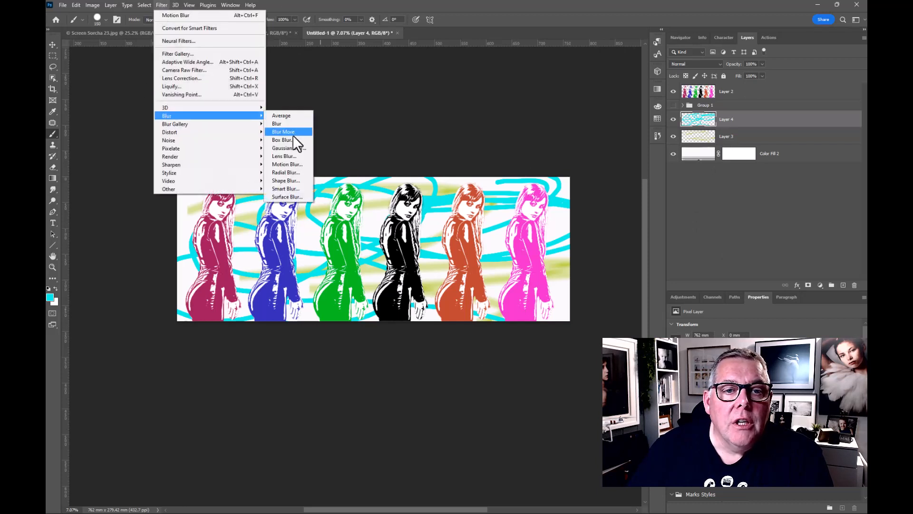
pyautogui.click(289, 148)
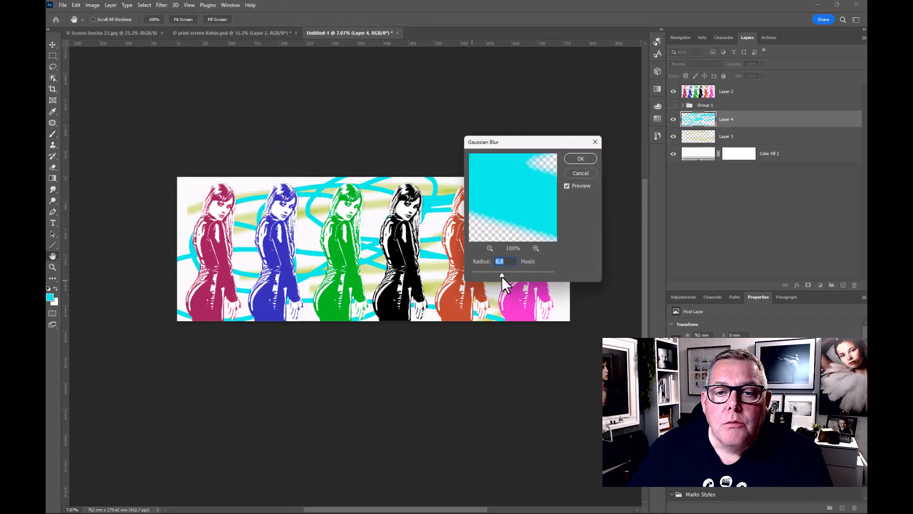
pyautogui.moveTo(501, 276); pyautogui.dragTo(535, 274)
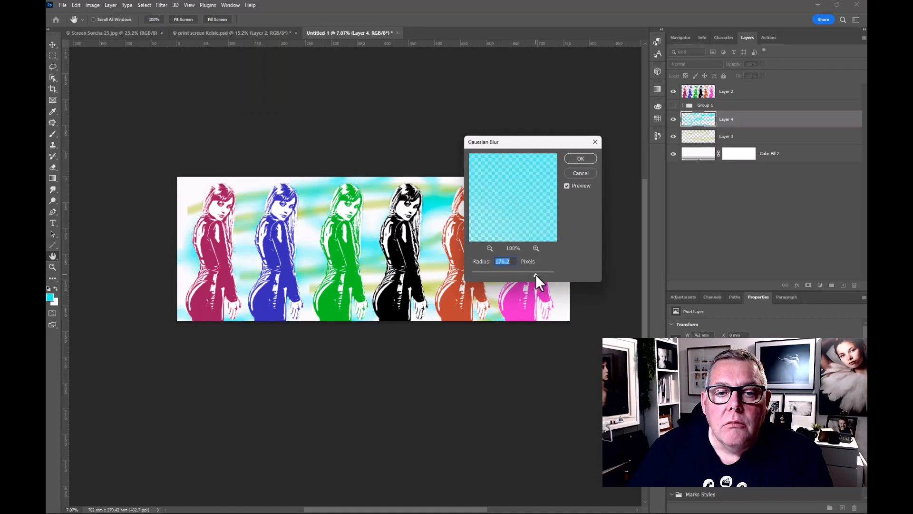
pyautogui.click(586, 160)
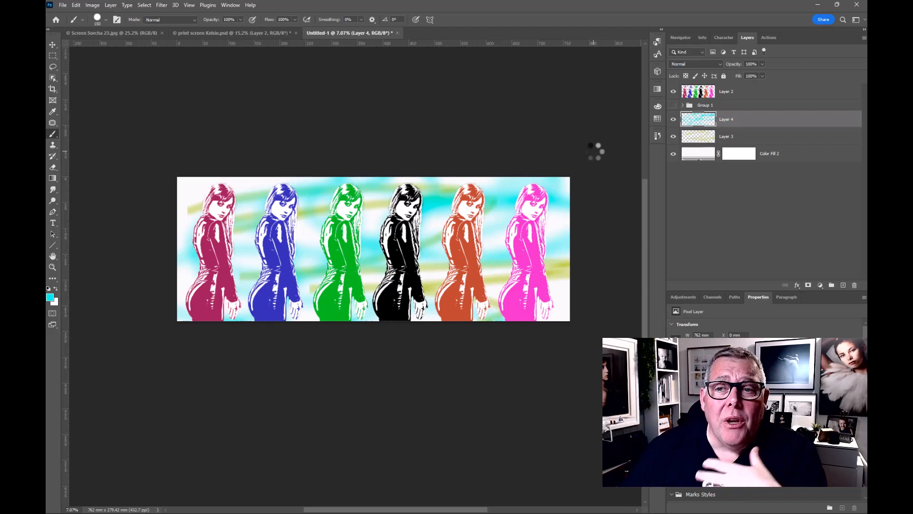
# Hide both stroke layers and save the document on the computer as a Photoshop file named "6 little girls" with Maximize Compatibility.
pyautogui.moveTo(673, 119); pyautogui.dragTo(676, 148)
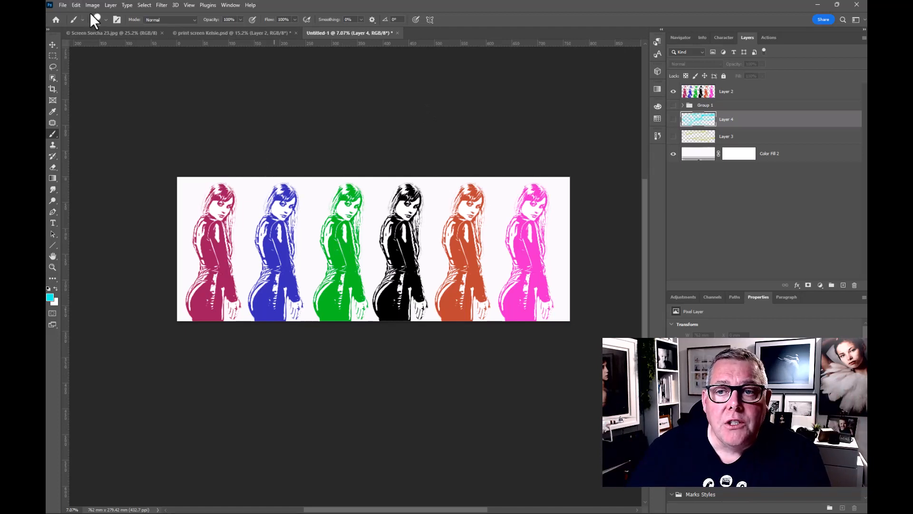
pyautogui.click(63, 6)
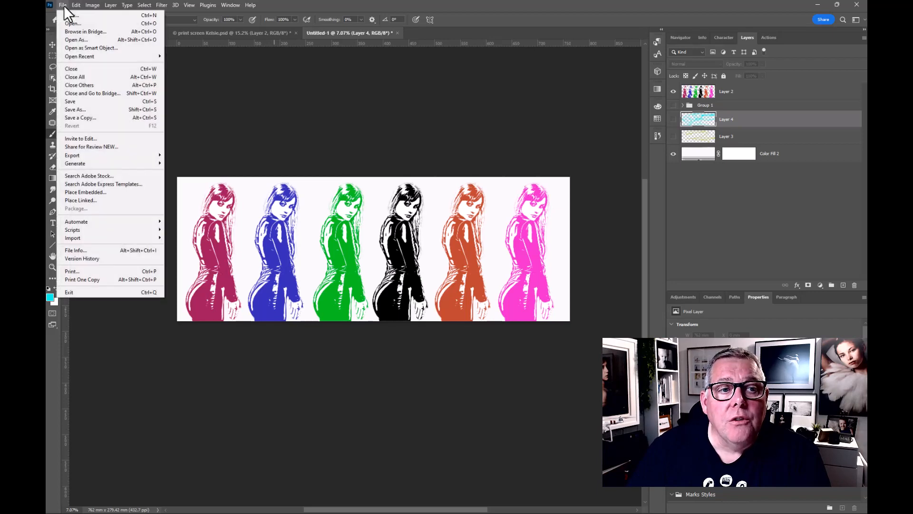
pyautogui.click(87, 111)
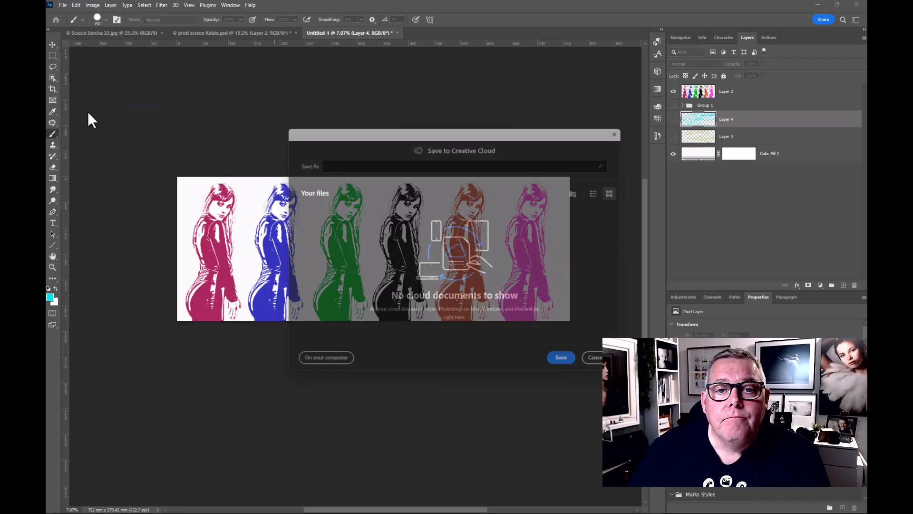
pyautogui.click(323, 371)
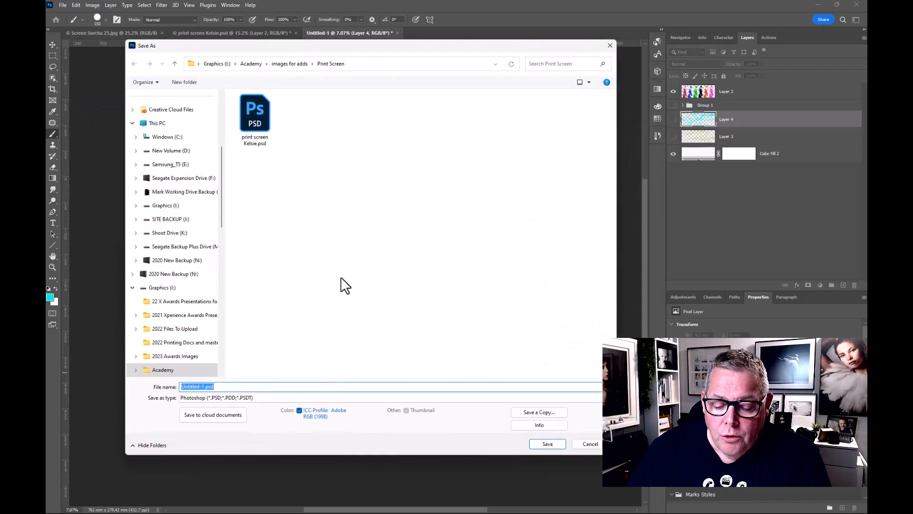
pyautogui.write('6 ')
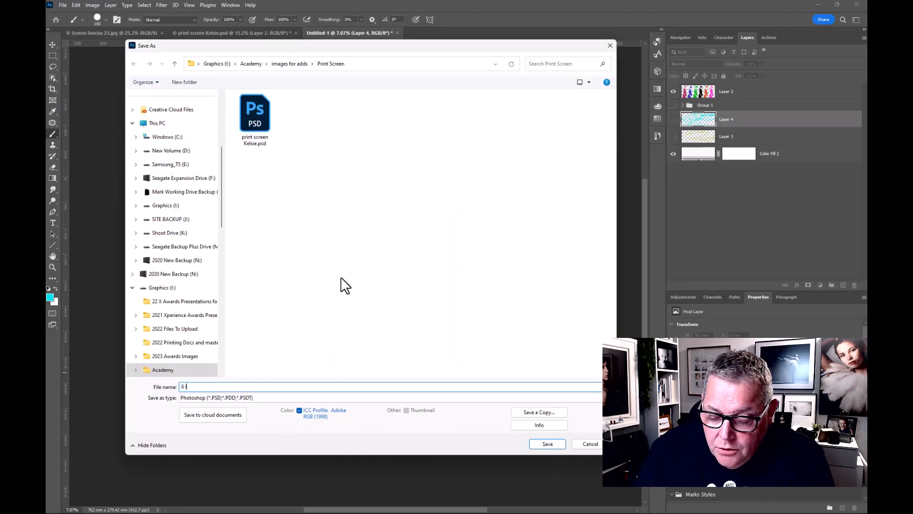
pyautogui.write('little girls')
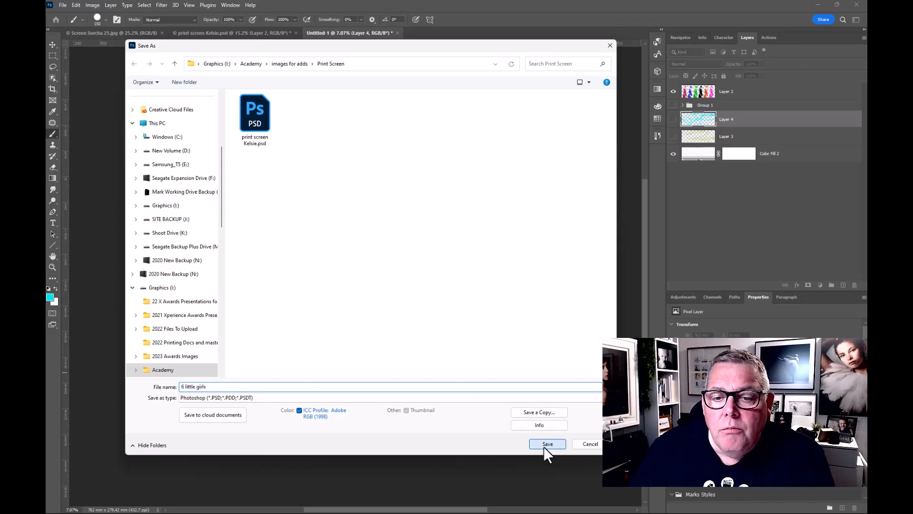
pyautogui.click(544, 447)
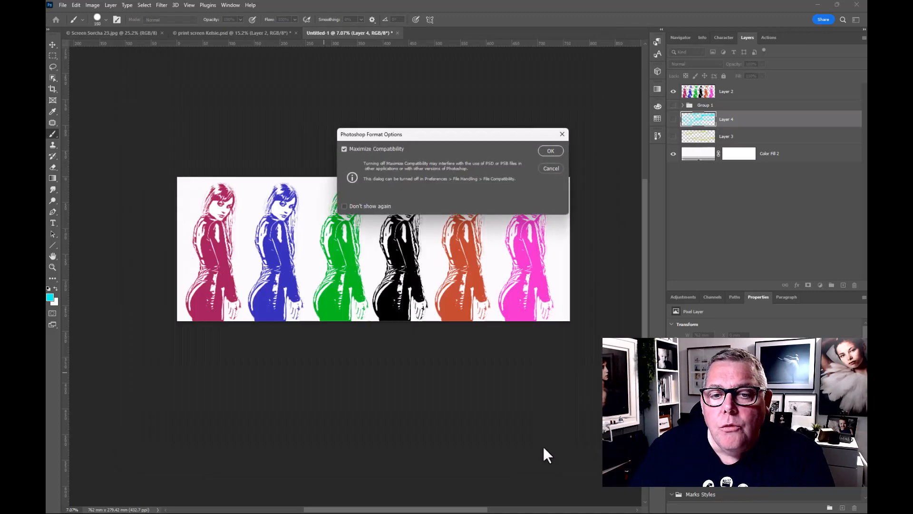
pyautogui.click(553, 151)
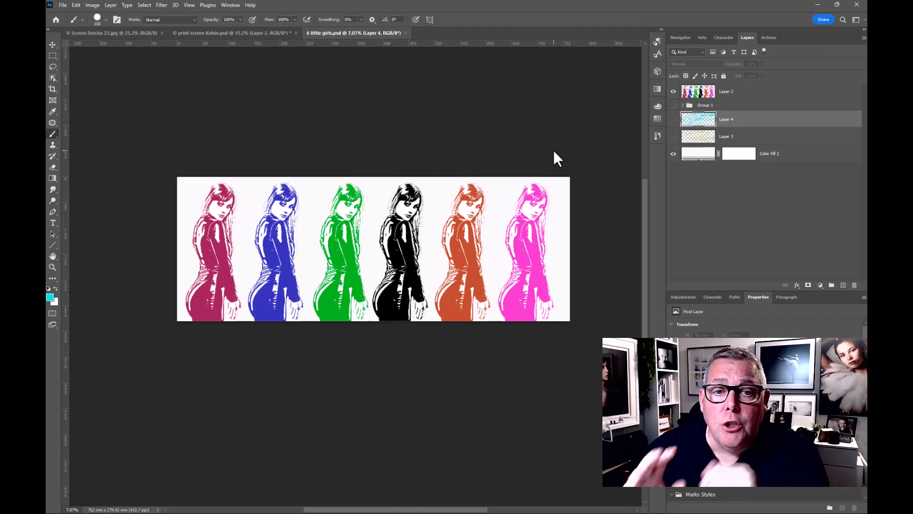
# Save a JPEG copy of the white-background version as "6 little girls copy.jpg" at Maximum quality 10.
pyautogui.click(61, 5)
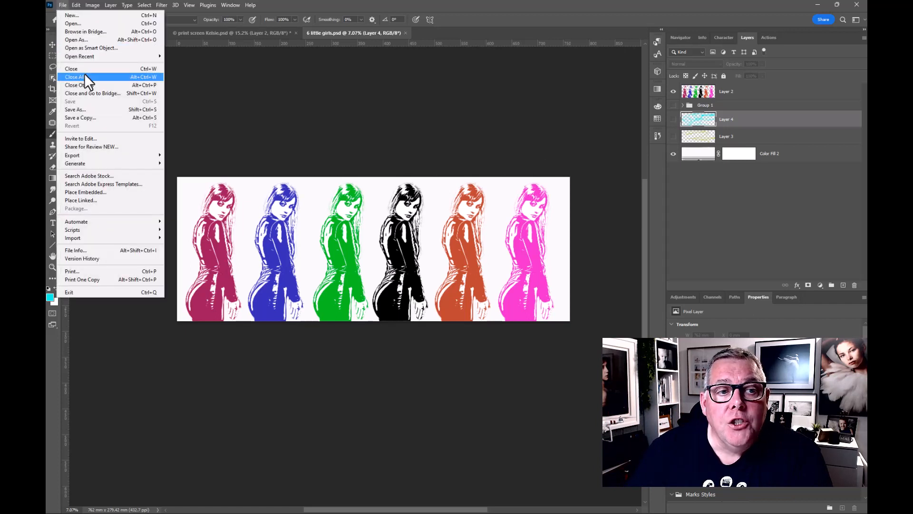
pyautogui.click(90, 116)
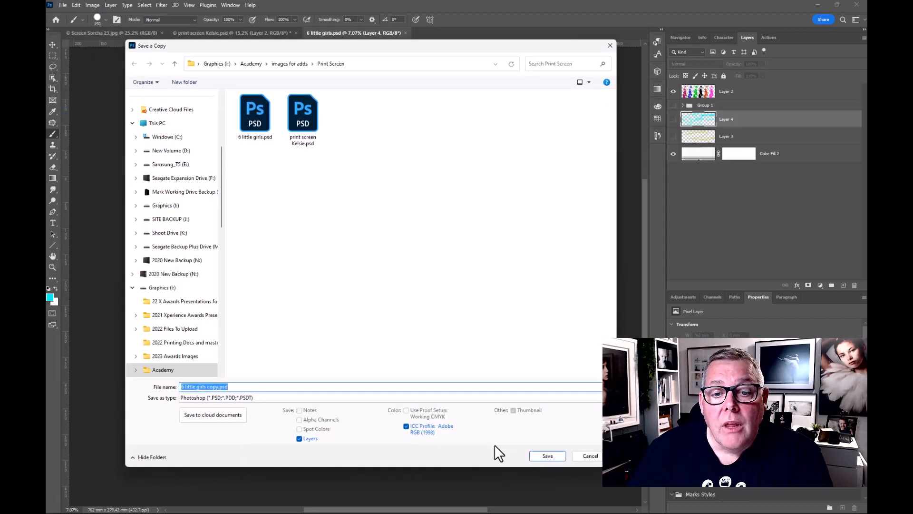
pyautogui.click(346, 397)
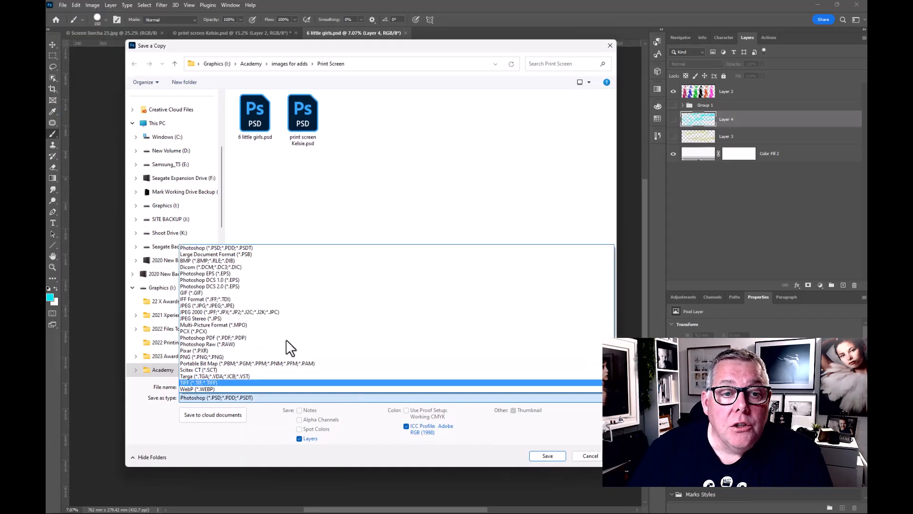
pyautogui.click(221, 304)
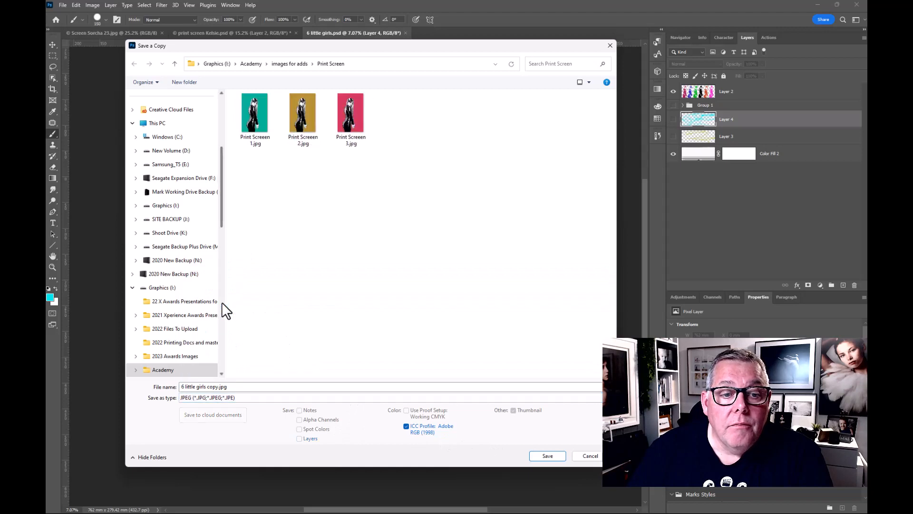
pyautogui.click(547, 456)
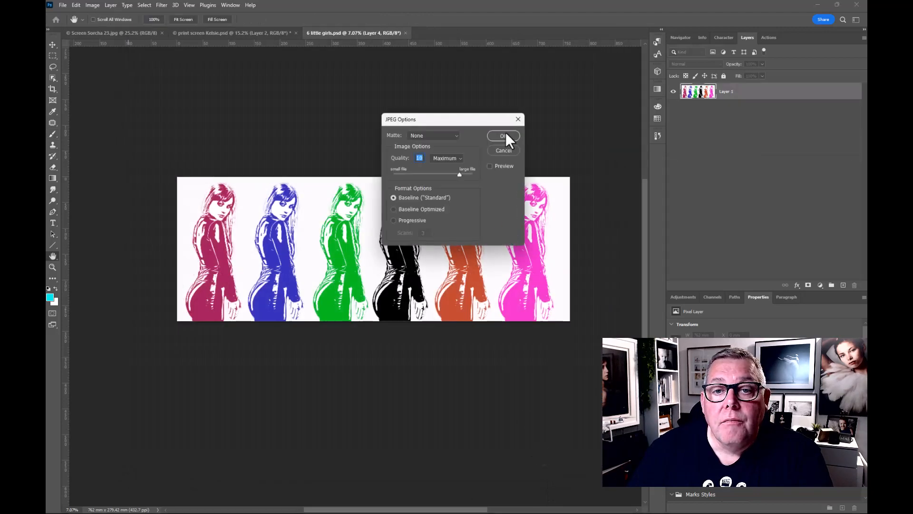
pyautogui.click(503, 136)
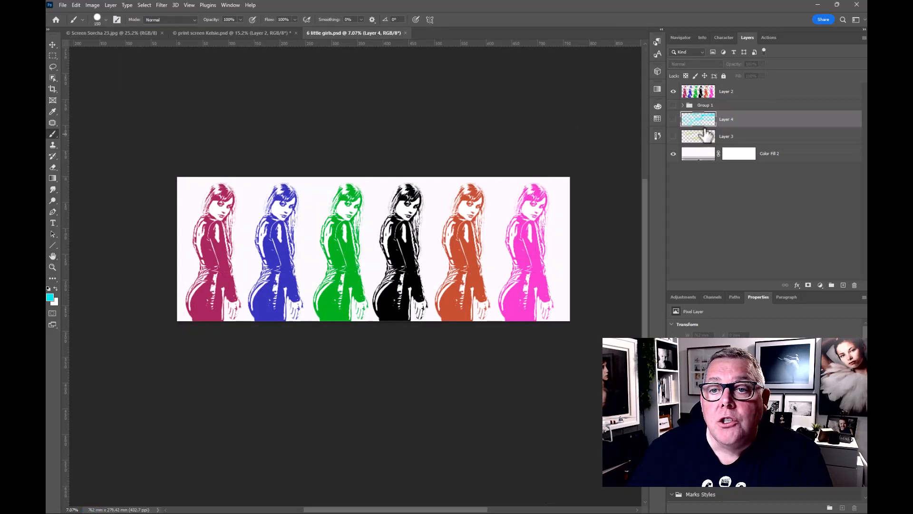
# Show Layer 4 again and fill the whole layer with the solid cyan foreground colour.
pyautogui.click(673, 119)
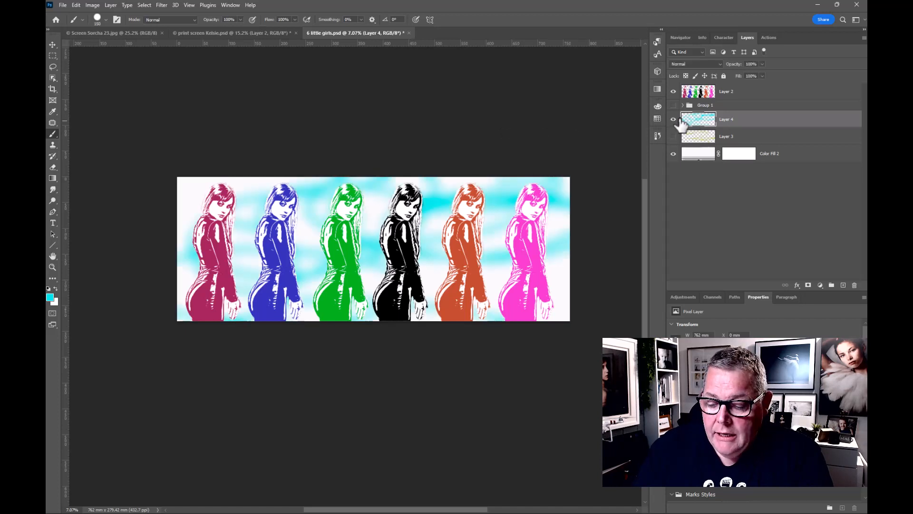
pyautogui.hotkey('ctrl', 'BackSpace')
pyautogui.hotkey('alt', 'BackSpace')
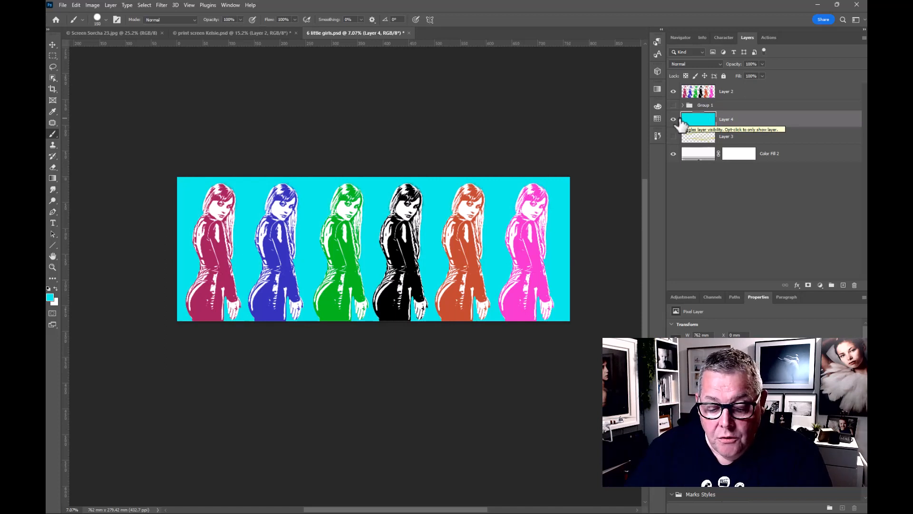
# Save a JPEG copy of the cyan-background version as "6 little girls teel.jpg" at Maximum quality 10.
pyautogui.click(61, 5)
pyautogui.click(85, 118)
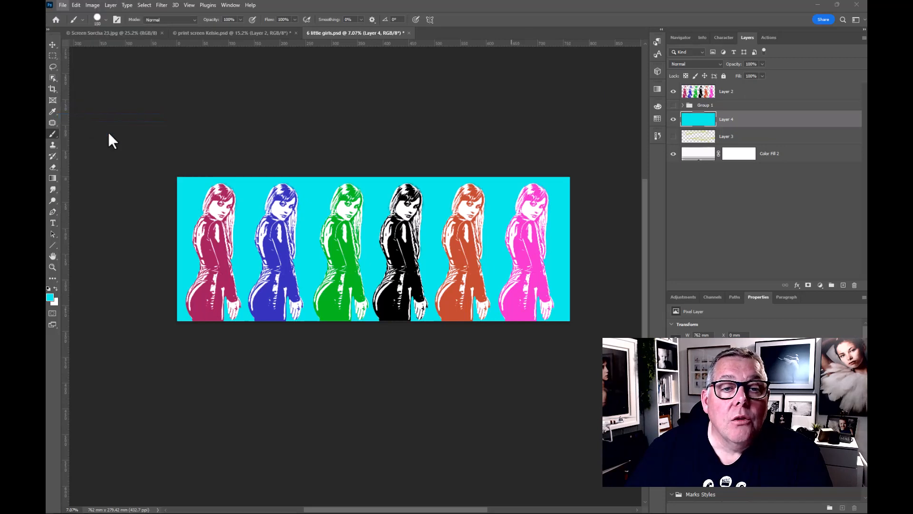
pyautogui.click(229, 398)
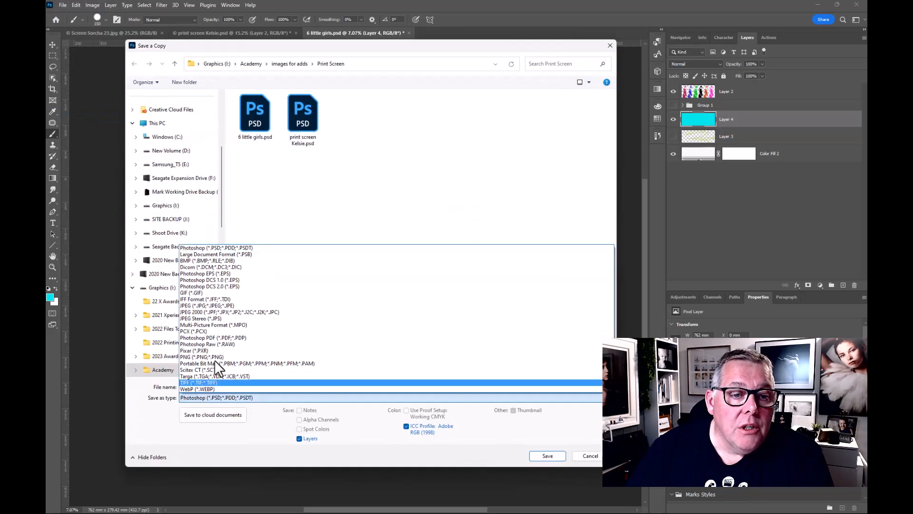
pyautogui.click(215, 307)
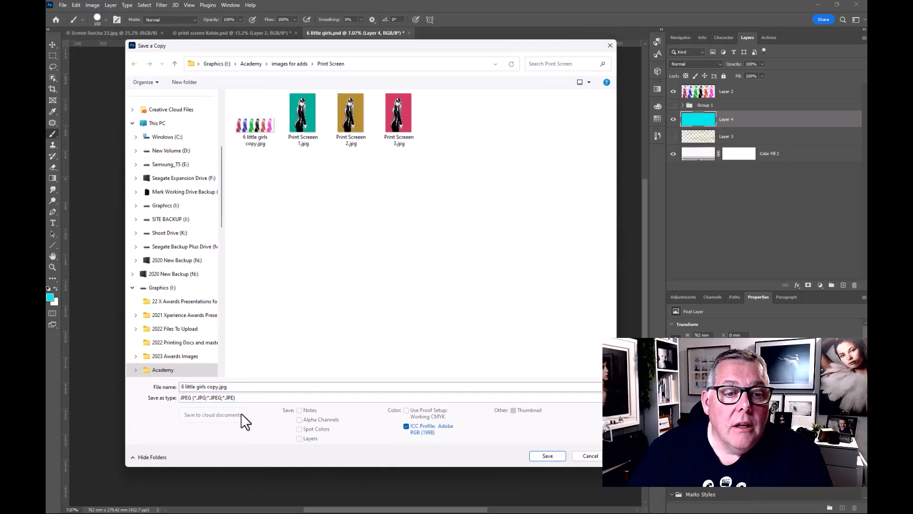
pyautogui.click(212, 387)
pyautogui.click(204, 386)
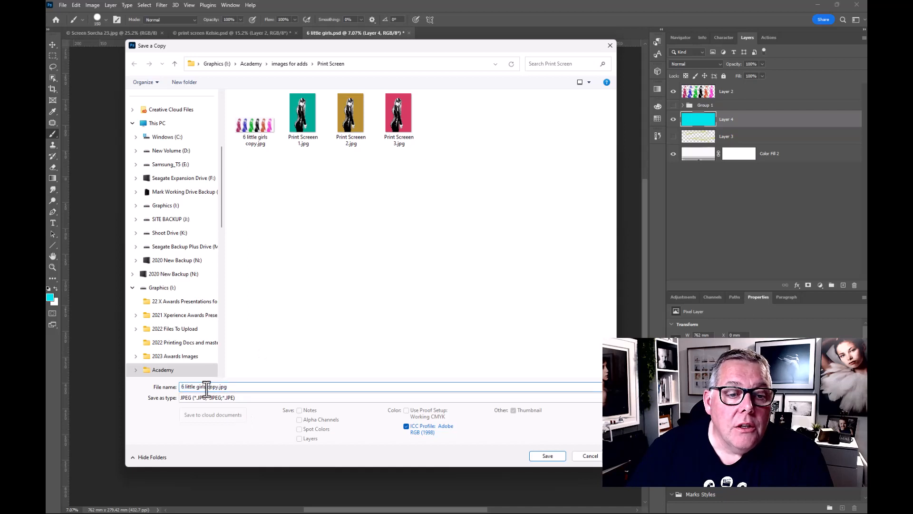
pyautogui.doubleClick(212, 386)
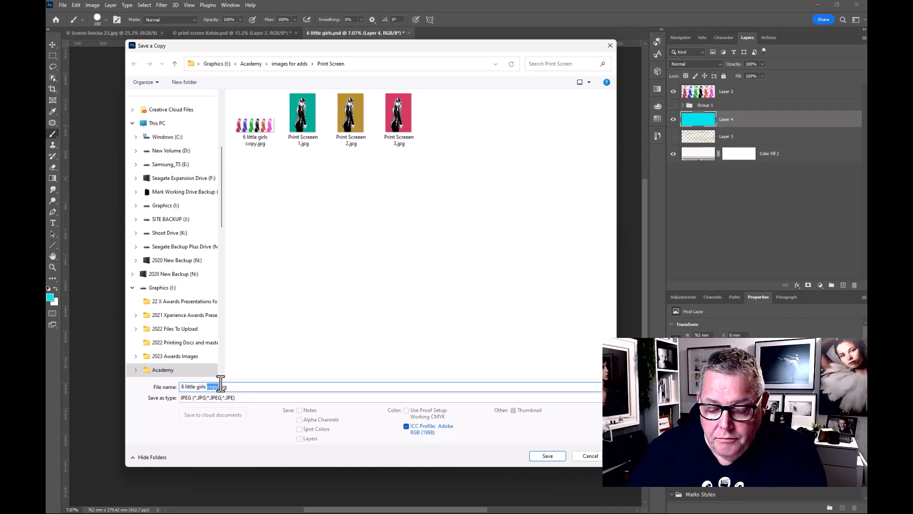
pyautogui.write('teel')
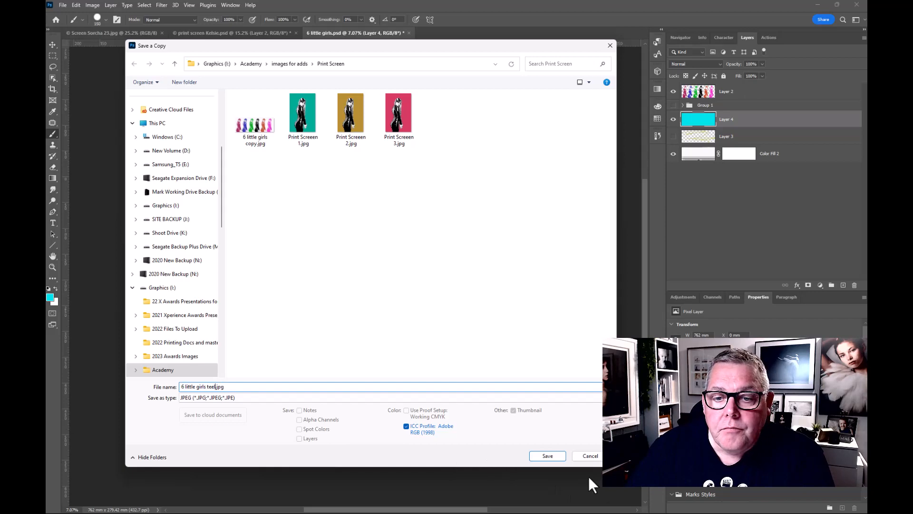
pyautogui.click(547, 456)
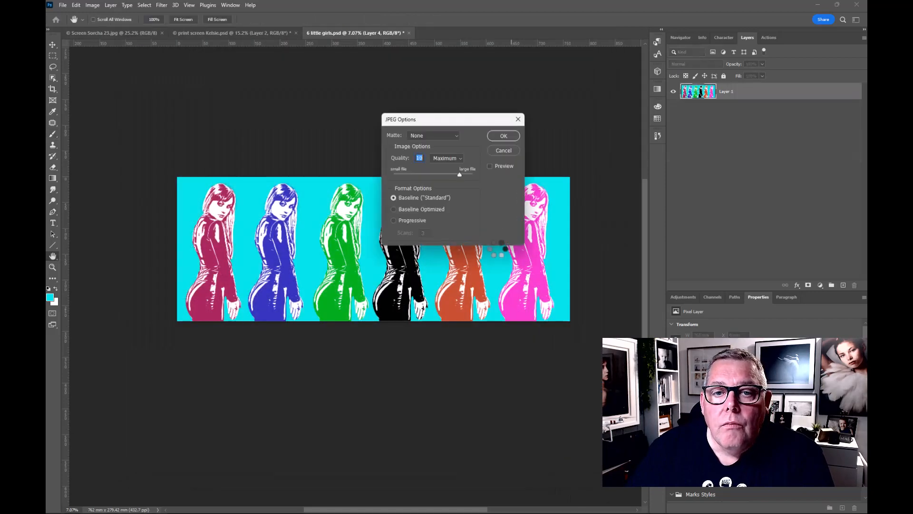
pyautogui.click(502, 135)
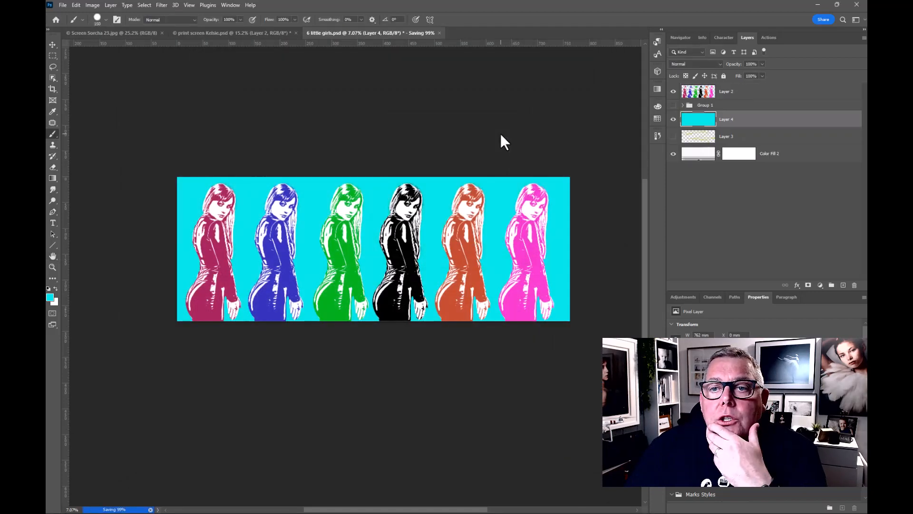
# Add a Hue/Saturation adjustment layer above Layer 2 and shift its master hue to -12.
pyautogui.click(745, 95)
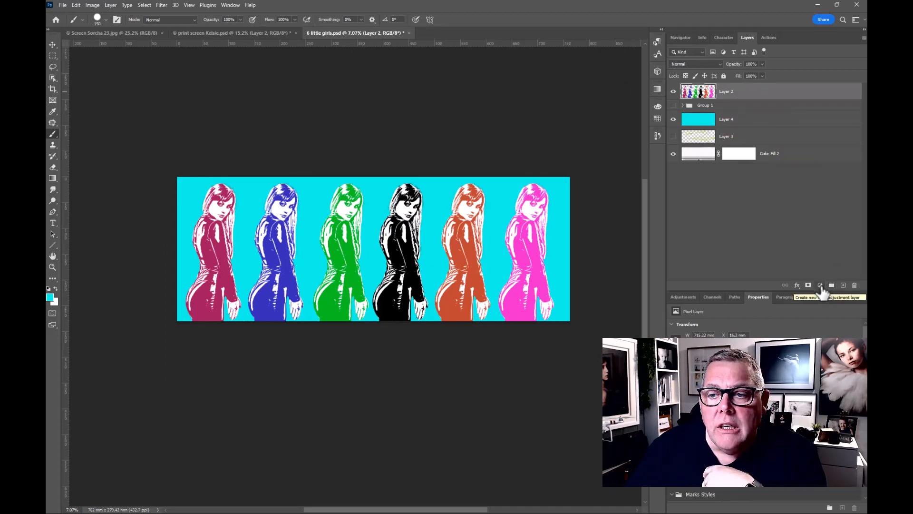
pyautogui.click(819, 285)
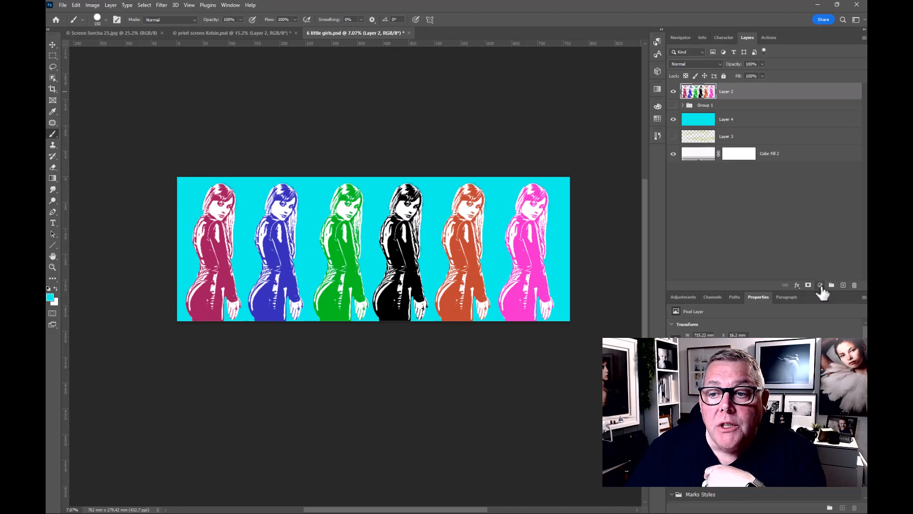
pyautogui.click(818, 363)
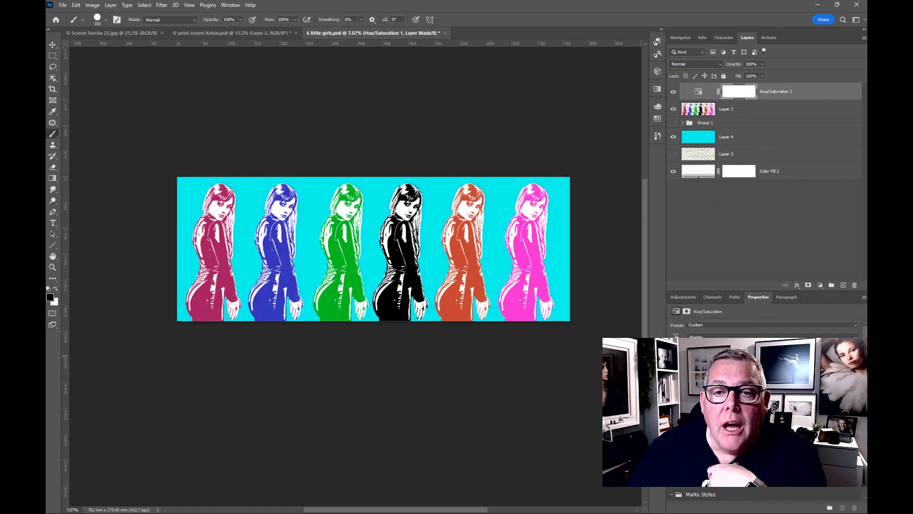
pyautogui.moveTo(765, 355)
pyautogui.mouseDown()
pyautogui.moveTo(710, 357)
pyautogui.moveTo(764, 356)
pyautogui.mouseUp()
pyautogui.scroll(4, 533, 245)
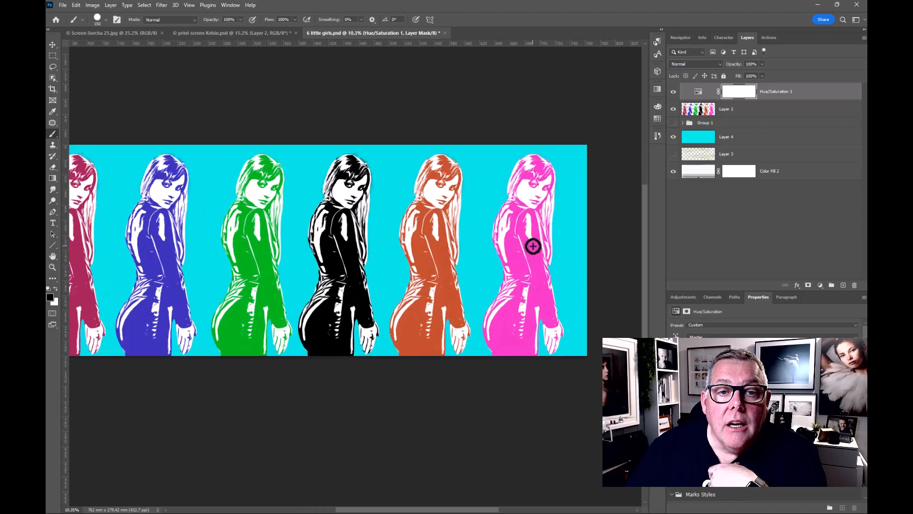
pyautogui.scroll(-2, 533, 246)
pyautogui.moveTo(764, 358)
pyautogui.mouseDown()
pyautogui.moveTo(824, 350)
pyautogui.moveTo(761, 349)
pyautogui.mouseUp()
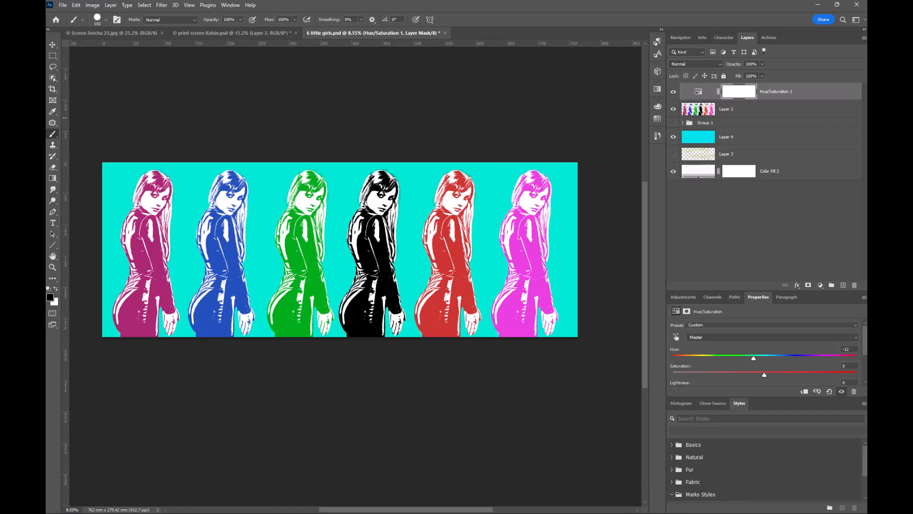
# Switch to the framed-print builder in the browser, try the 1x 26x7" layout, and continue with the 30x11 Picture only layout.
pyautogui.hotkey('alt', 'Tab')
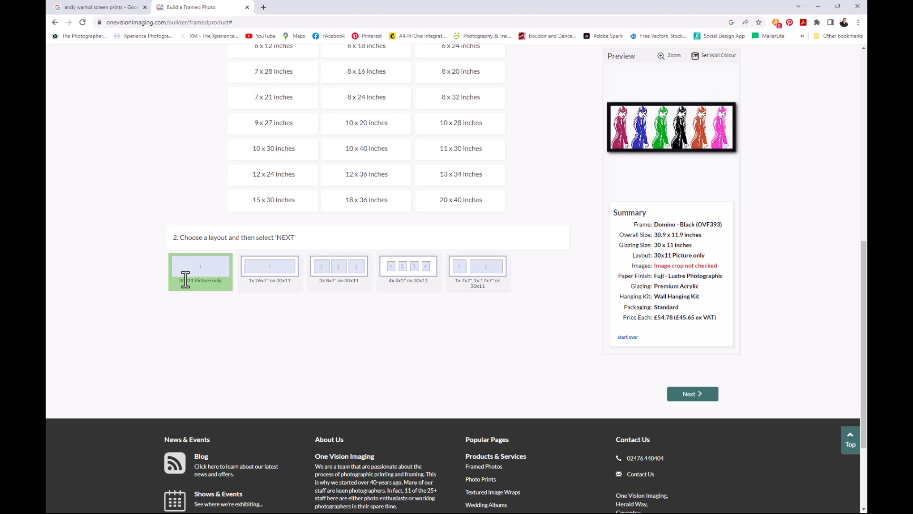
pyautogui.click(265, 268)
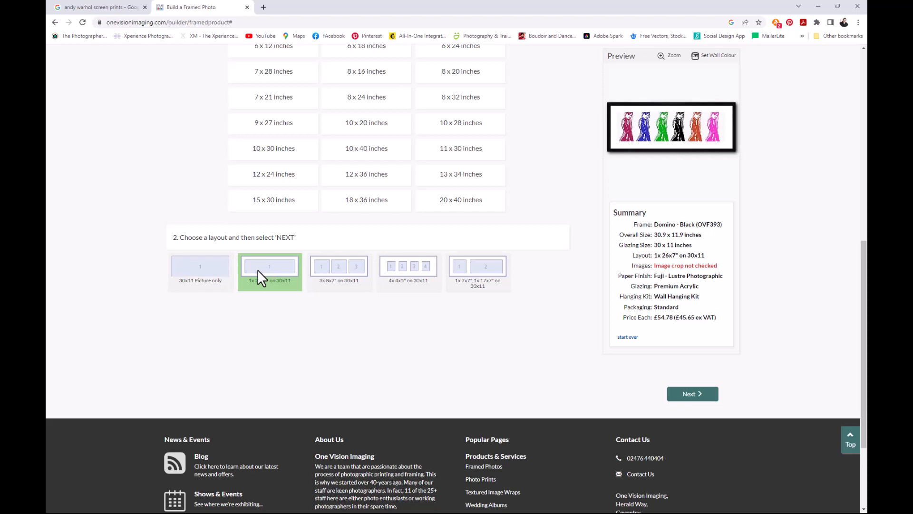
pyautogui.click(212, 272)
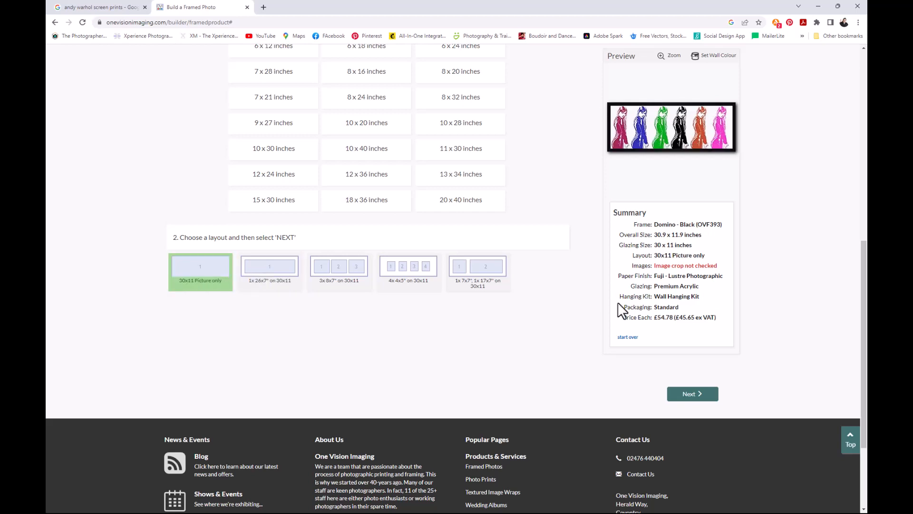
pyautogui.click(690, 396)
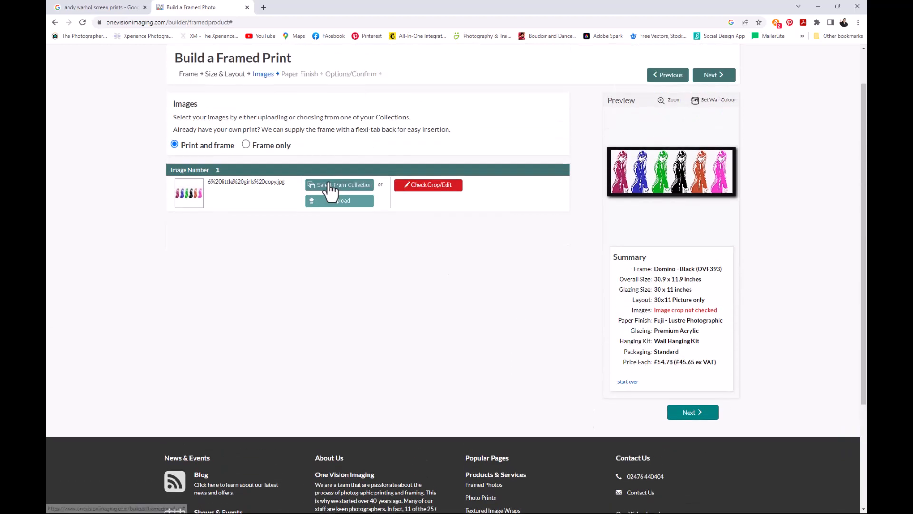
# Check and accept the full-image crop of the white-background picture, and proceed to the paper finish options.
pyautogui.click(413, 185)
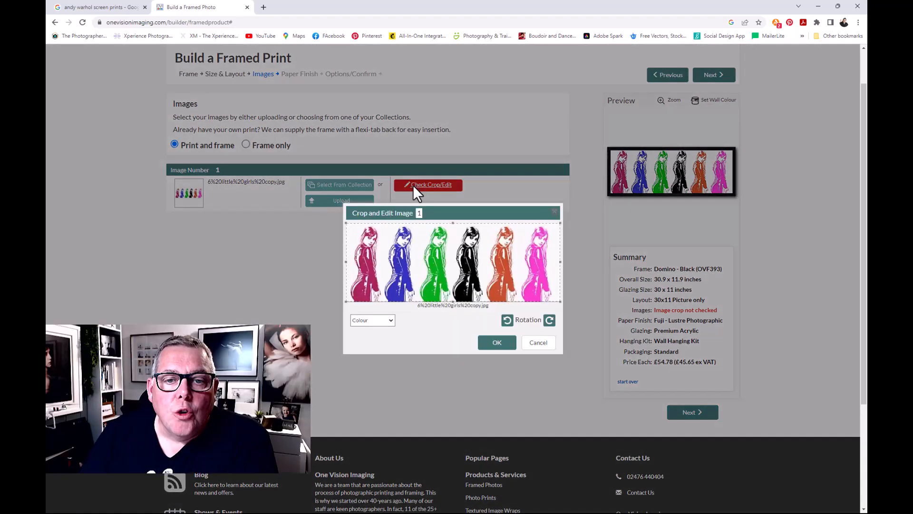
pyautogui.click(506, 341)
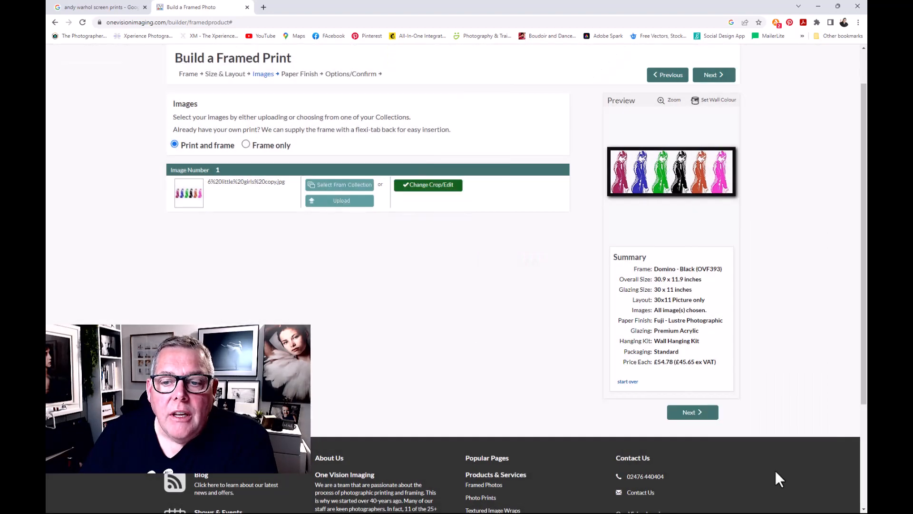
pyautogui.click(693, 412)
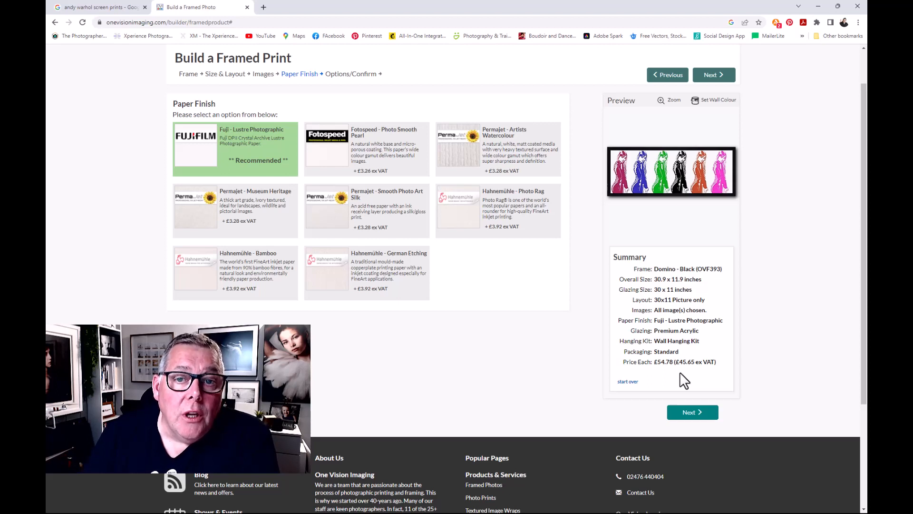
# Choose Hahnemühle - Photo Rag paper, try ArtGlass 70% UV Filtering glazing, and settle on Premium Acrylic.
pyautogui.click(465, 204)
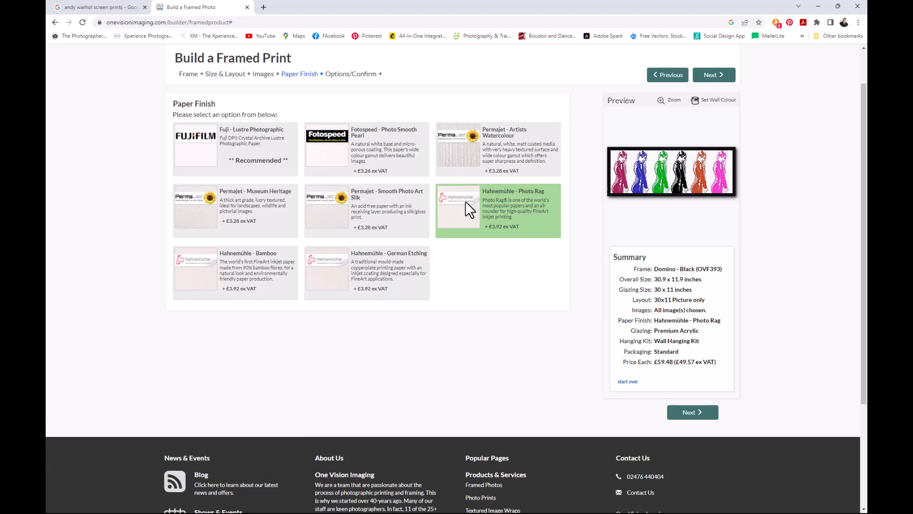
pyautogui.click(693, 411)
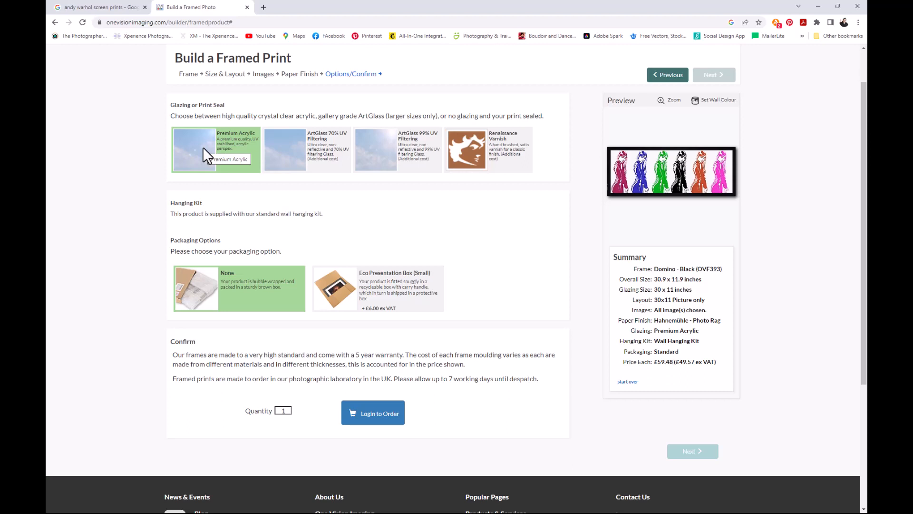
pyautogui.click(279, 150)
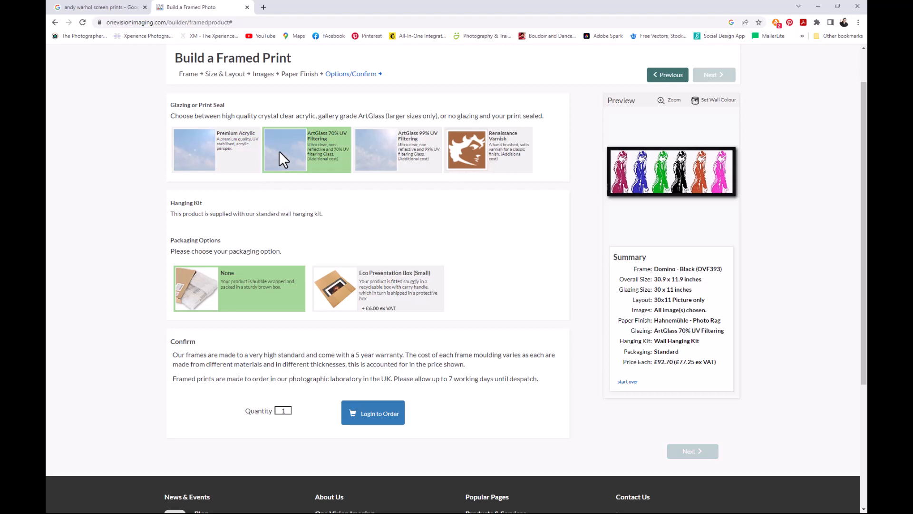
pyautogui.click(233, 152)
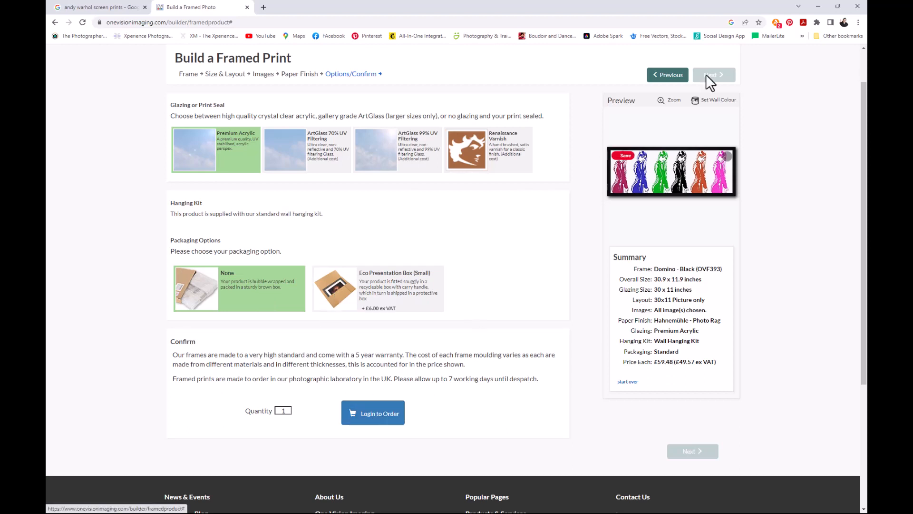
# Return to the image selection stage and upload "6 little girls teel.jpg" for the framed print.
pyautogui.click(665, 75)
pyautogui.click(667, 75)
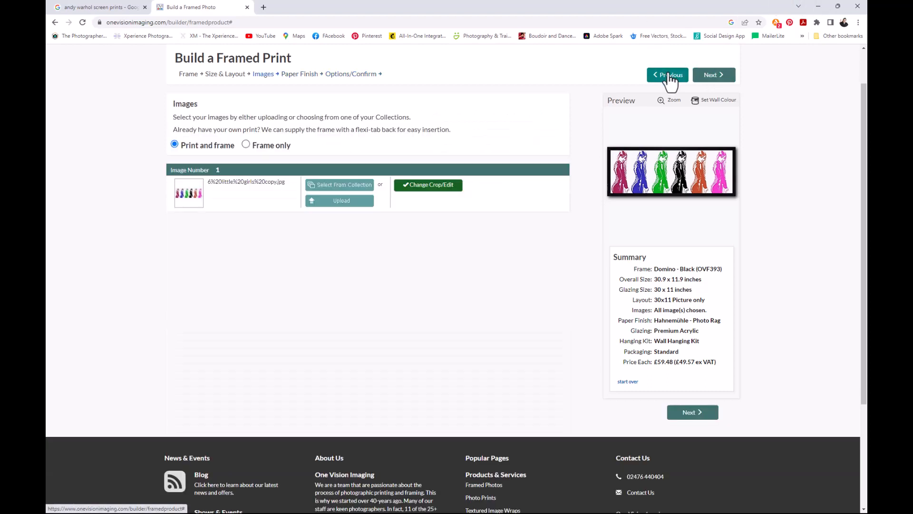
pyautogui.click(342, 202)
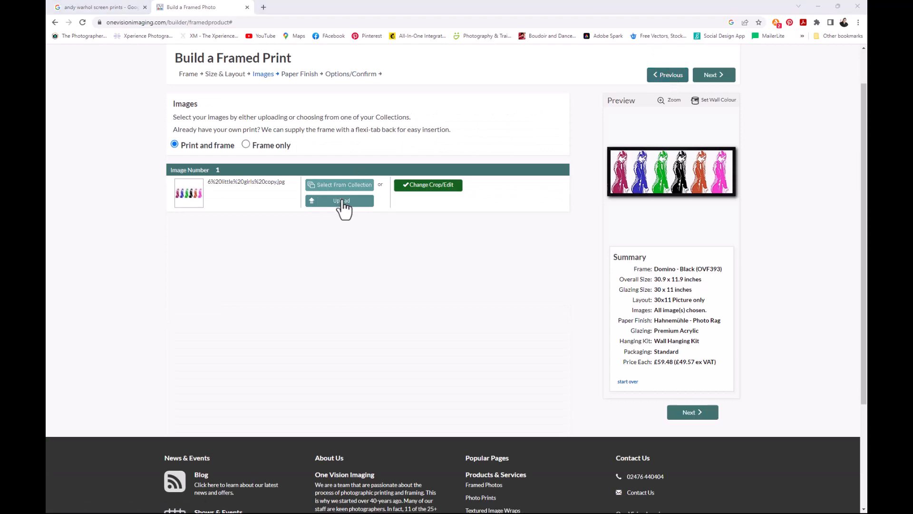
pyautogui.doubleClick(260, 90)
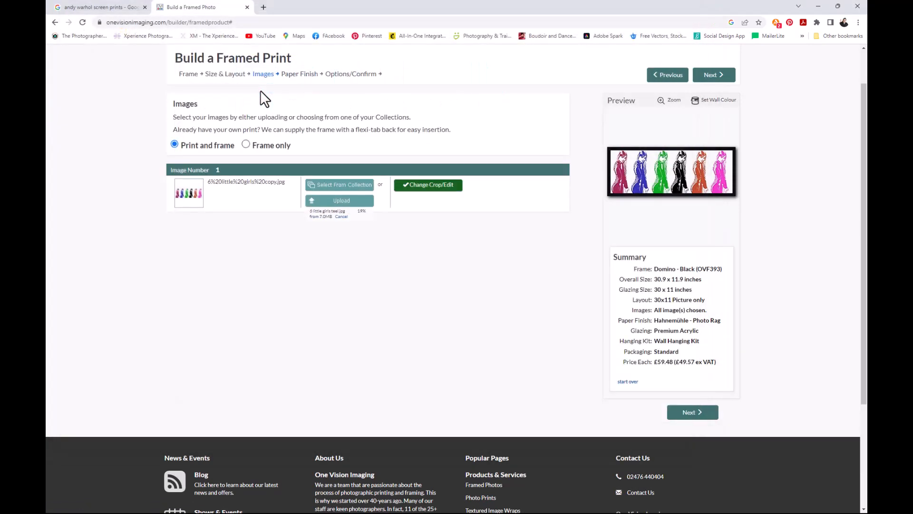